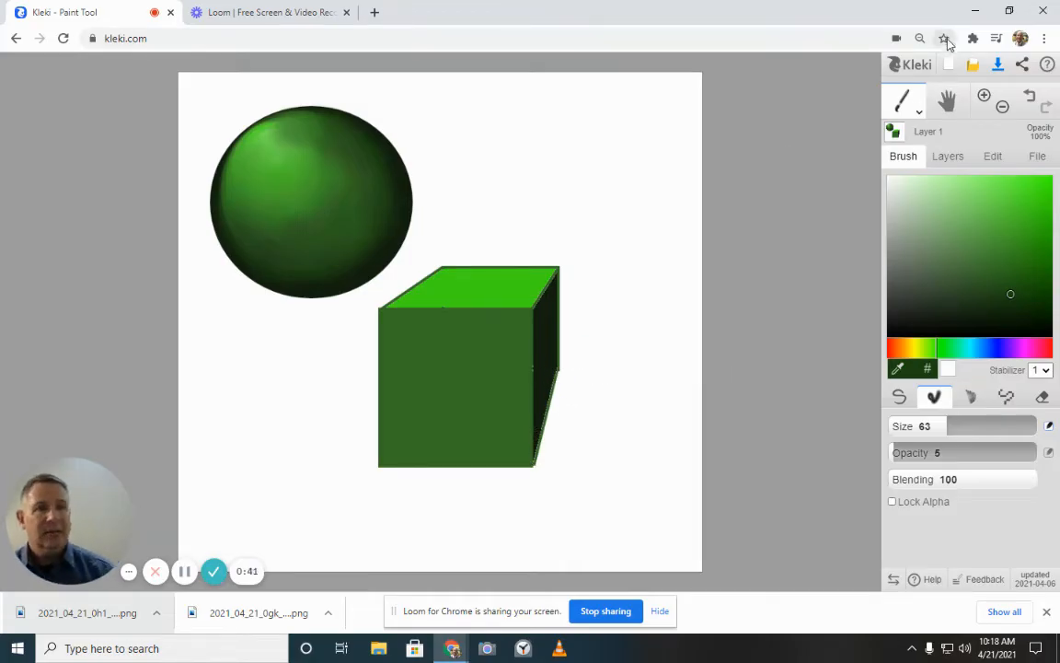
Step: Create a blank white 791 by 753 px image and draw two overlapping dark green rectangle outlines, the second offset up and to the left
click(950, 66)
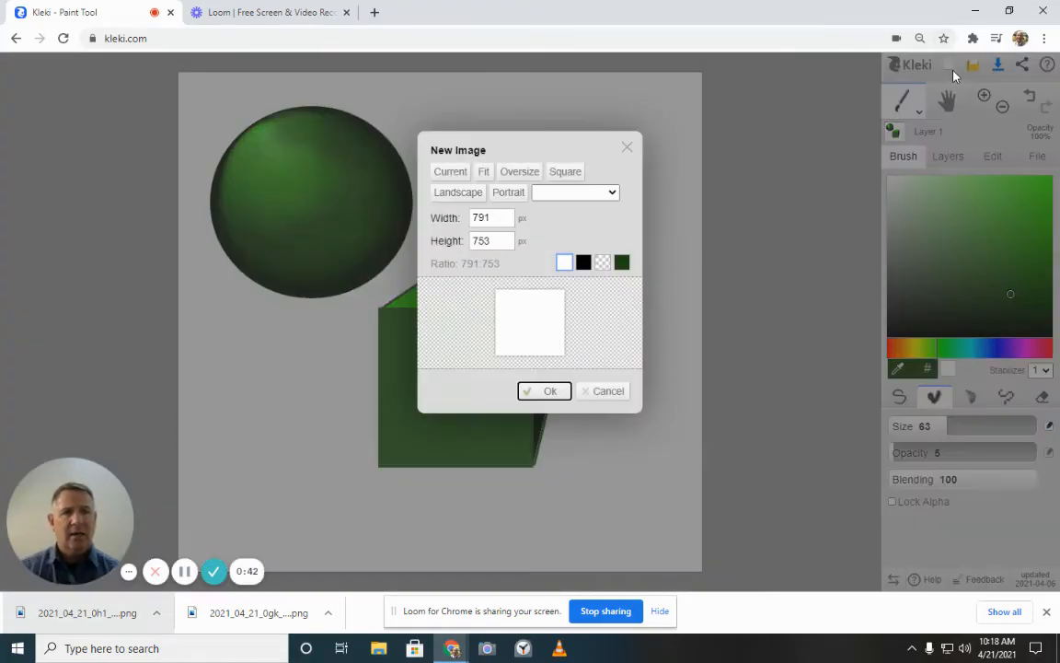
click(558, 396)
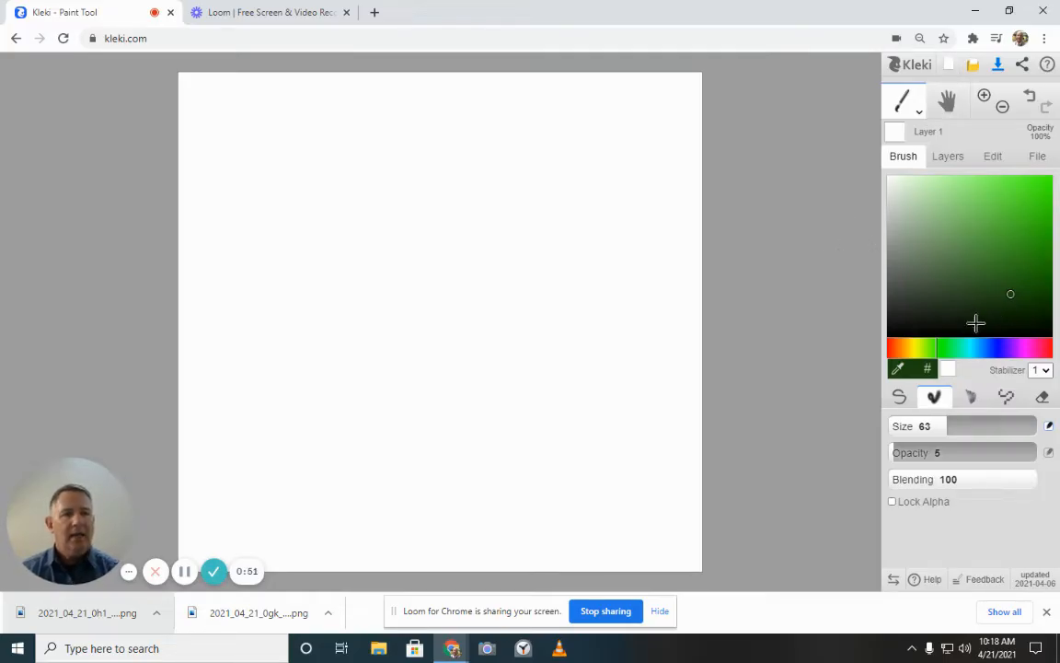
click(919, 116)
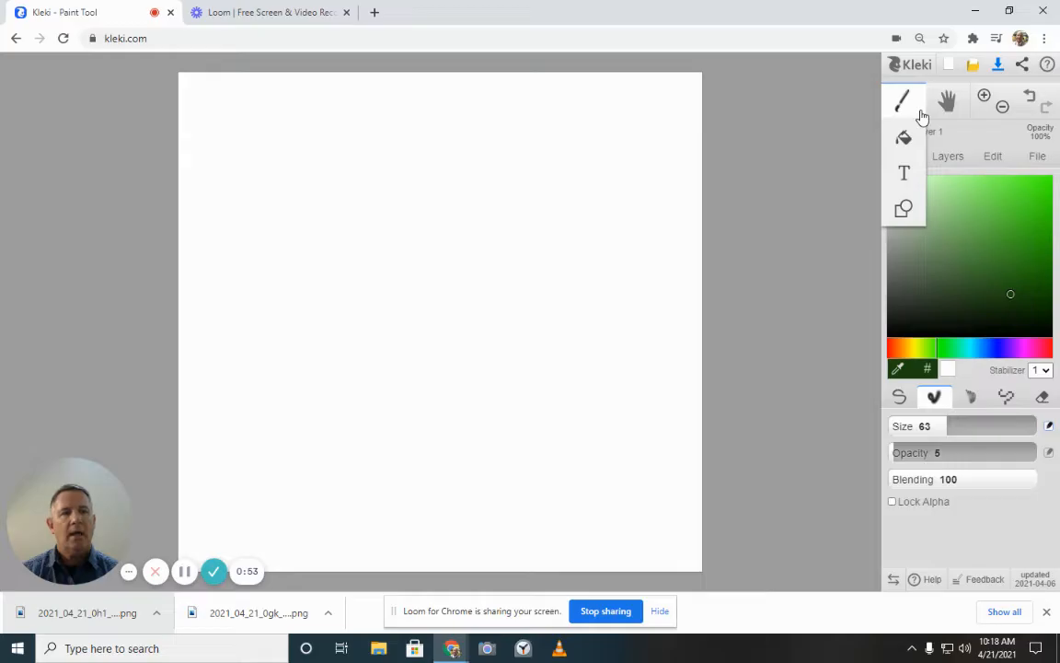
click(905, 211)
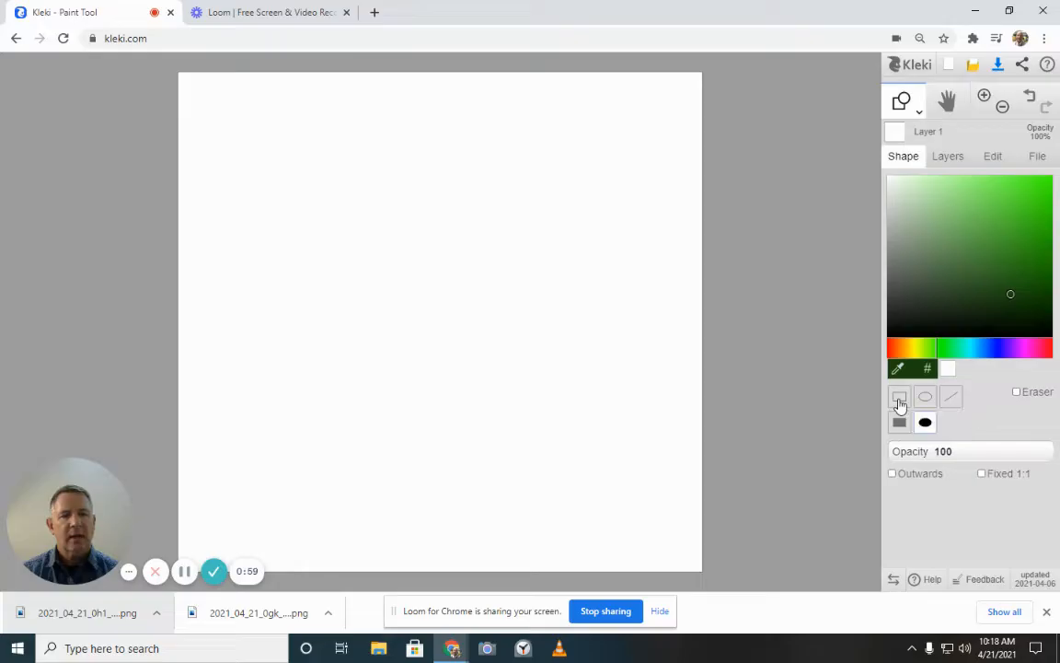
click(900, 401)
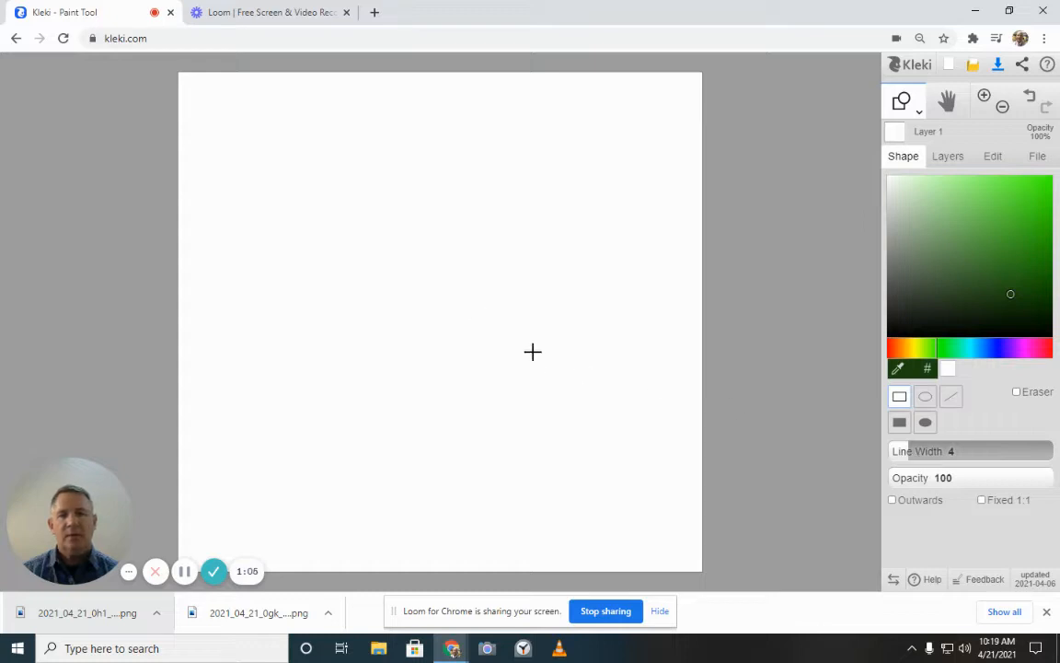
drag(472, 305, 615, 435)
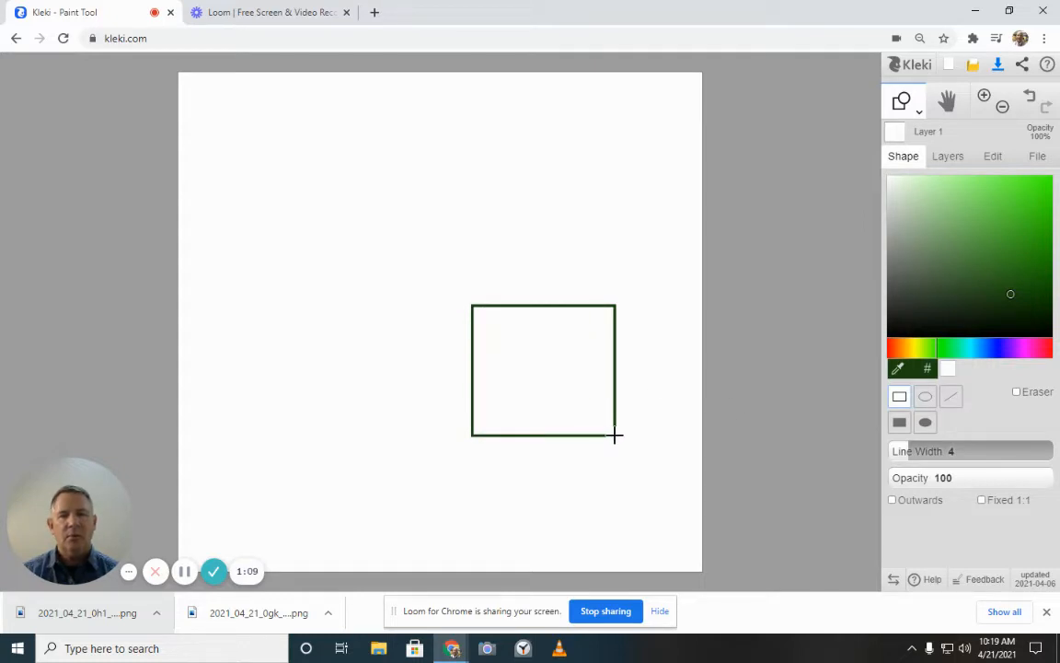
drag(614, 435, 616, 436)
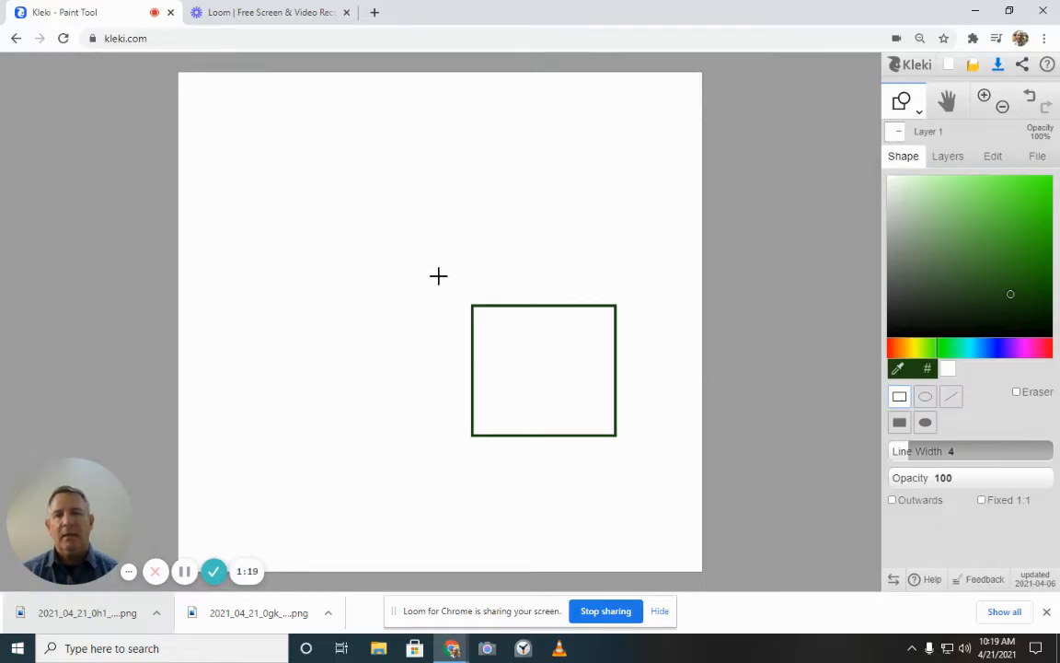
drag(438, 276, 571, 386)
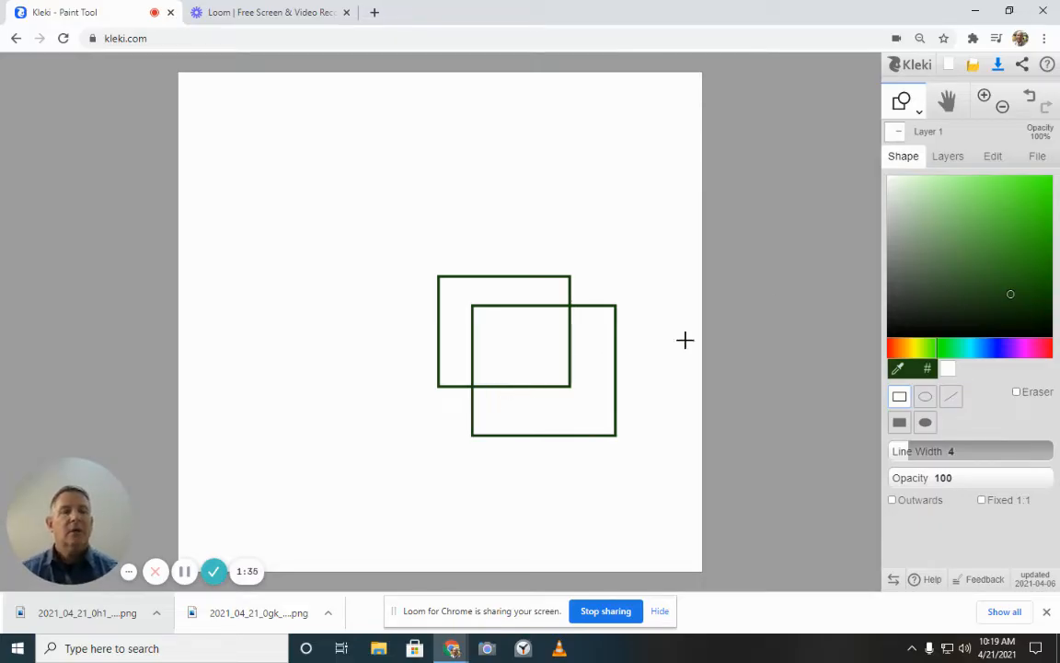
Step: Draw straight lines joining the two rectangles at their upper-left, upper-right and lower-left corners to form a cube
click(953, 397)
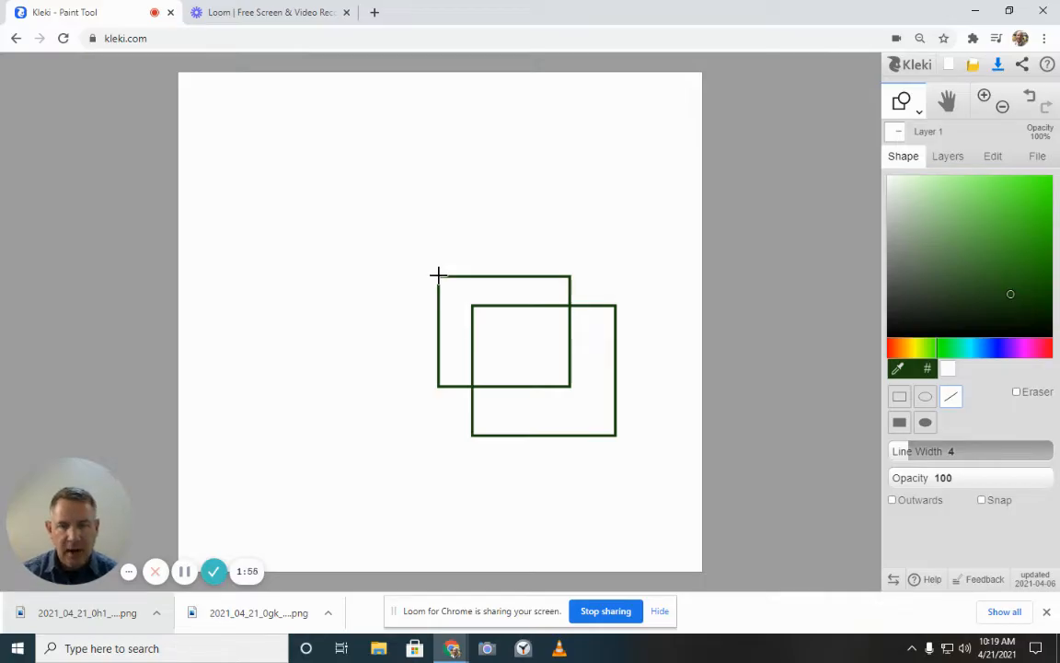
drag(438, 275, 471, 304)
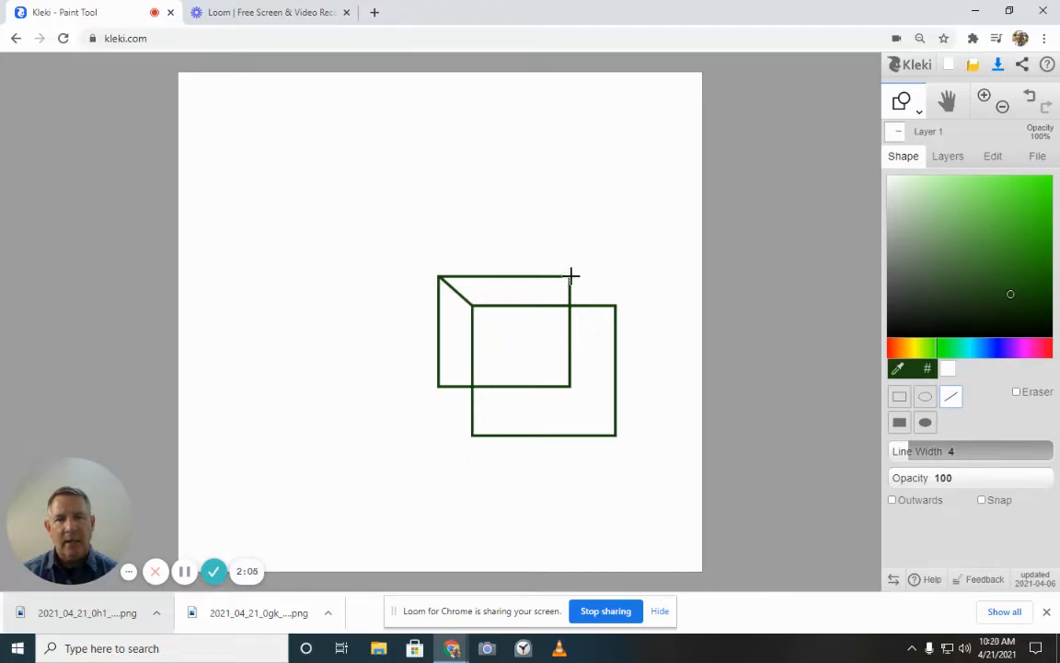
drag(569, 275, 616, 304)
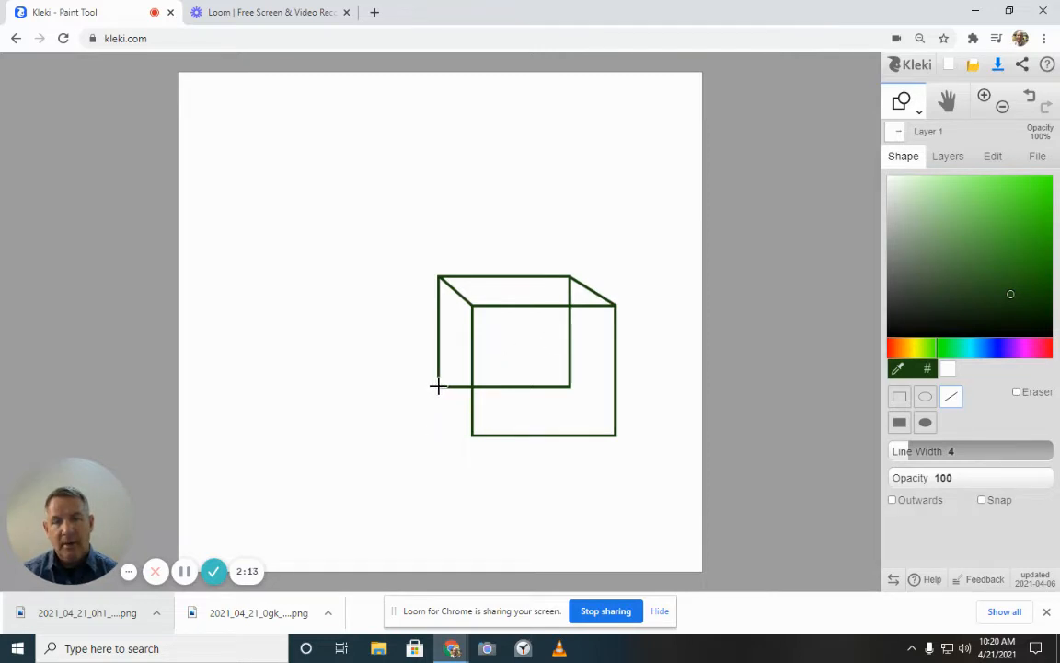
drag(437, 387, 472, 435)
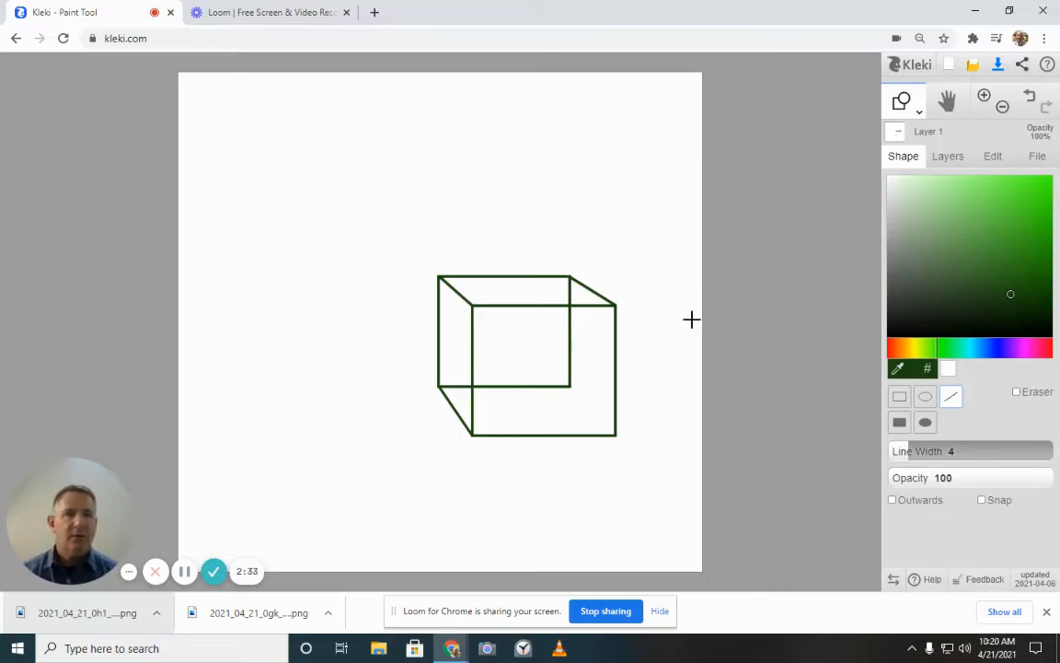
click(1004, 162)
click(1022, 247)
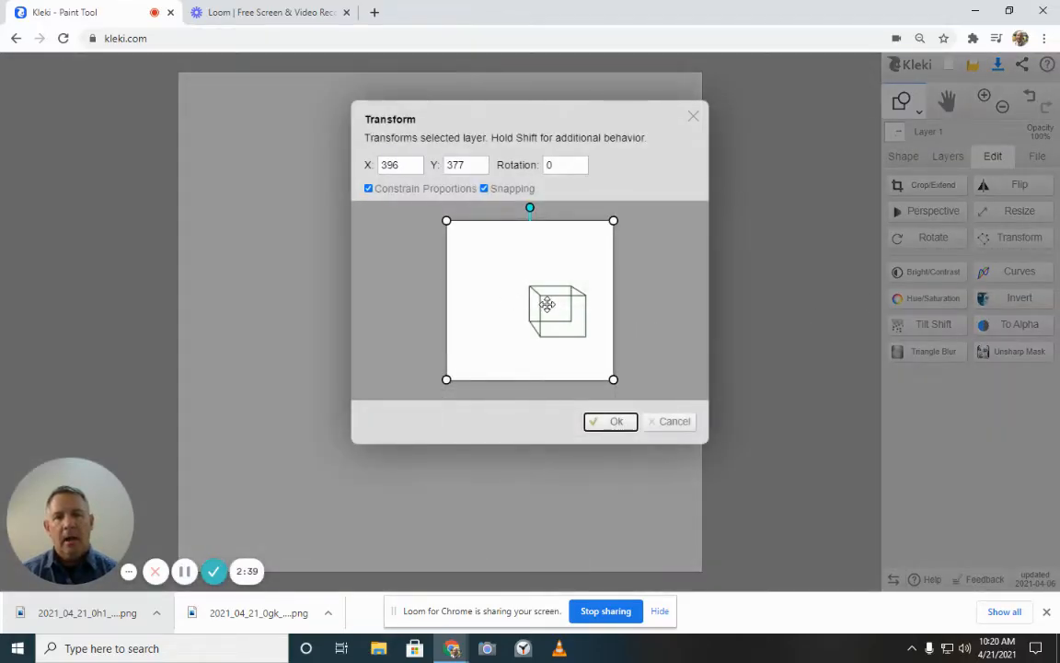
mouse_move(543, 304)
mouse_down()
mouse_move(527, 287)
mouse_move(547, 307)
mouse_up()
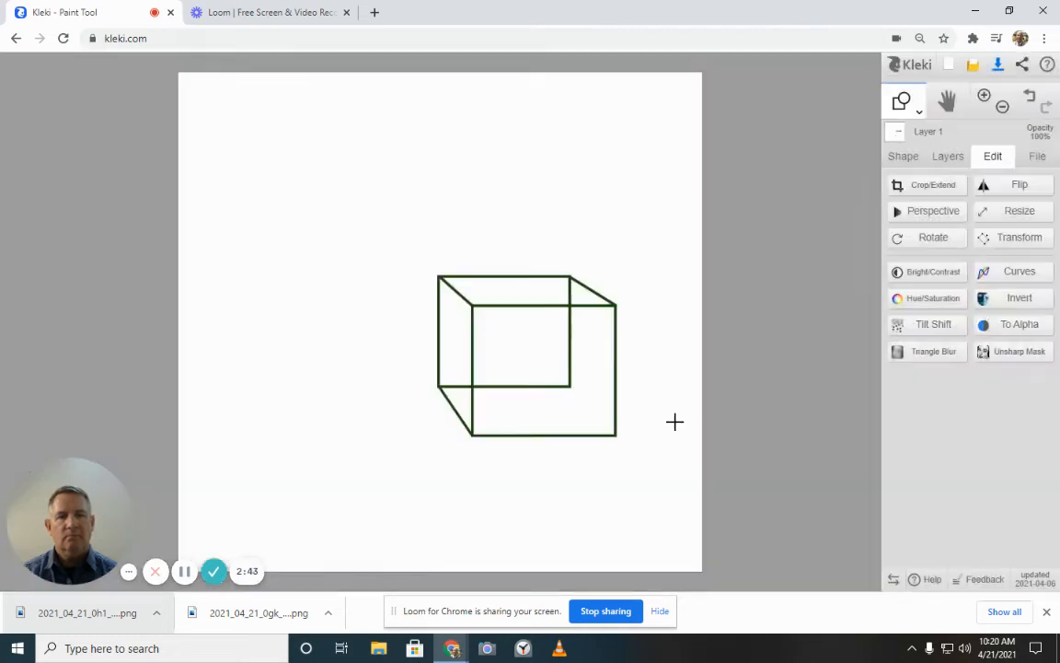
click(672, 421)
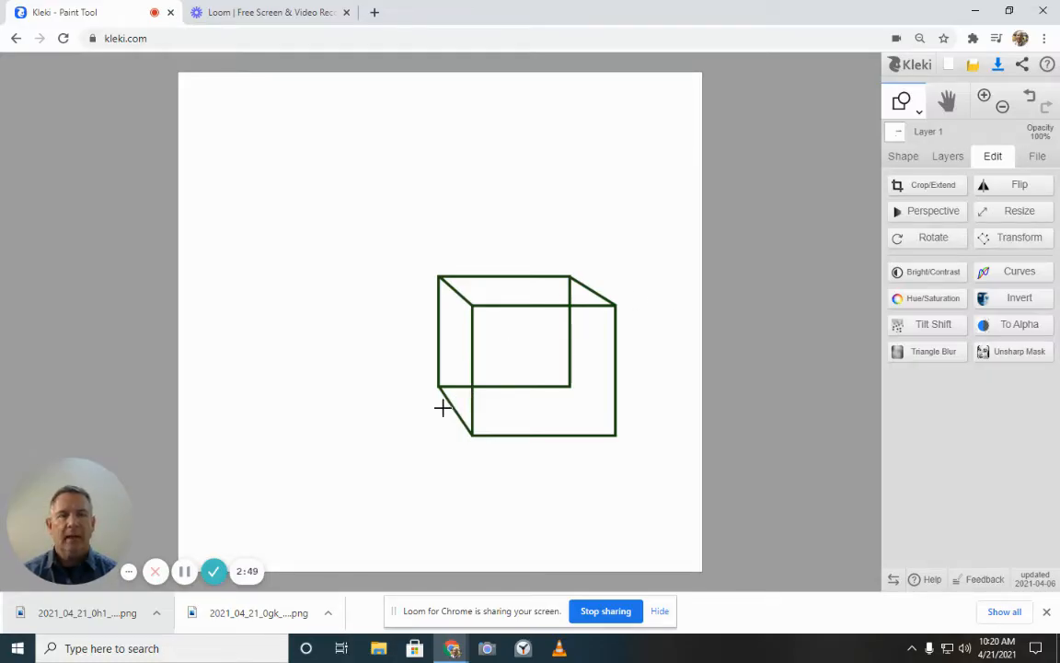
Step: Undo the cube's lower-left connecting line and redraw it on a new layer, slightly overshooting the corners
click(1029, 101)
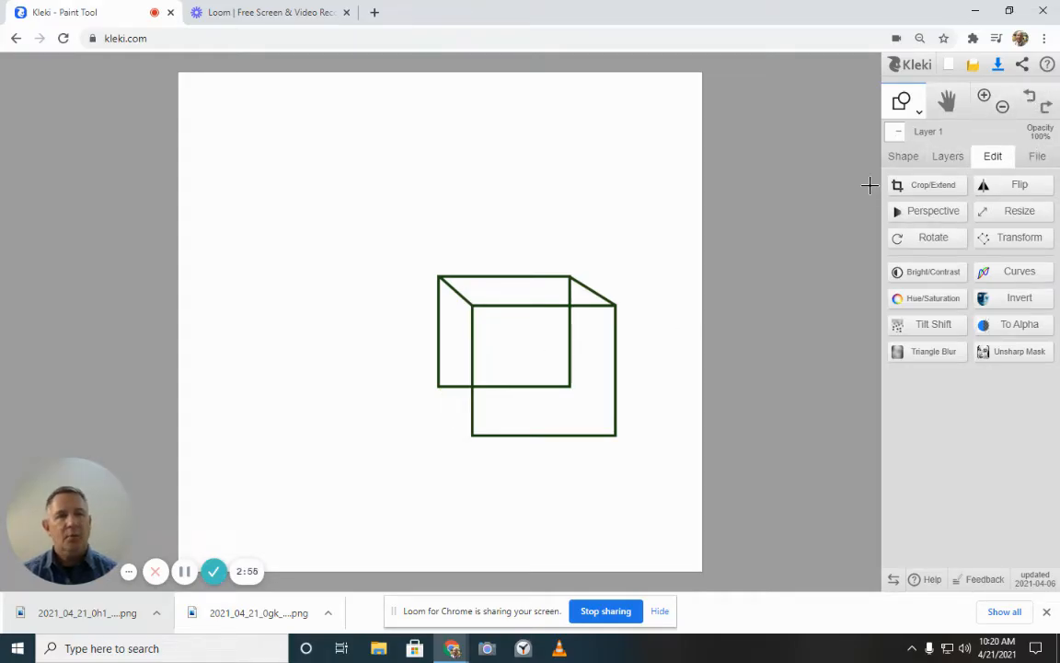
click(953, 162)
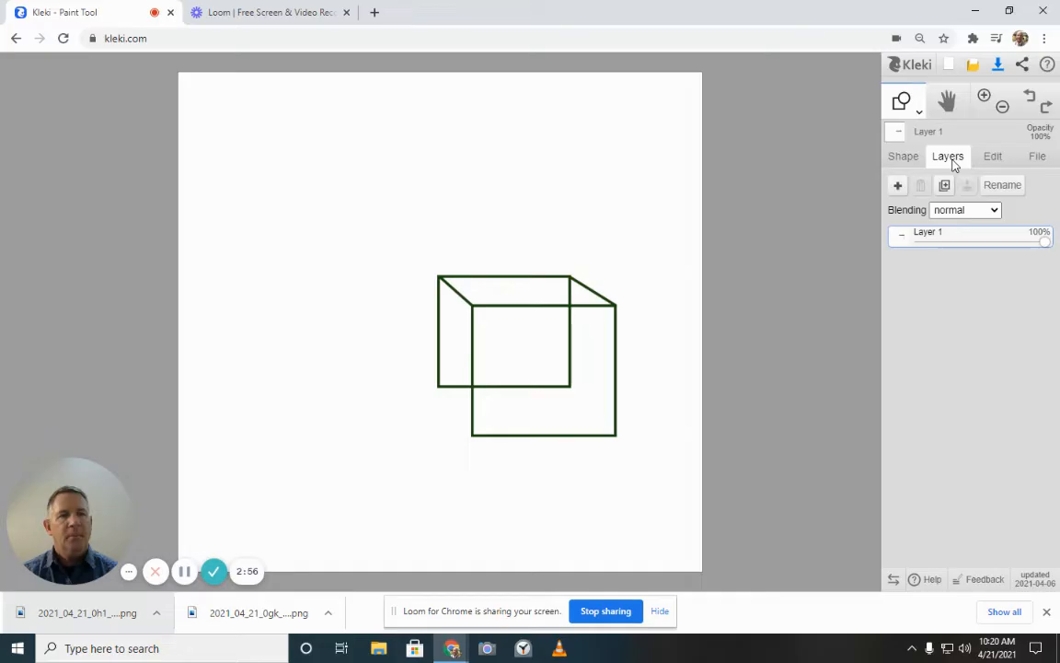
click(897, 185)
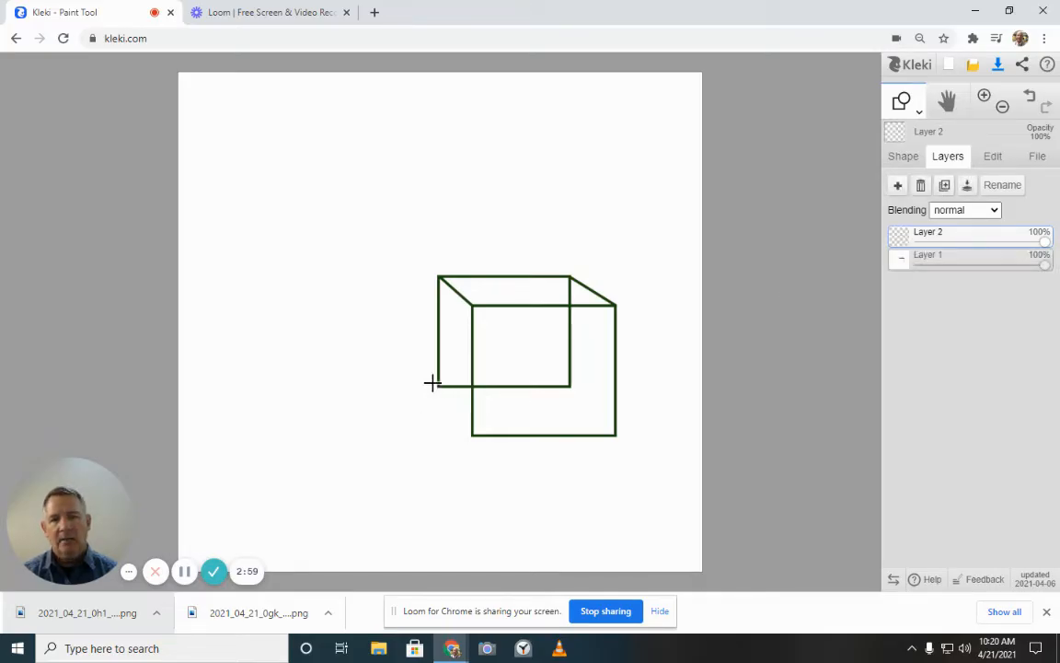
drag(429, 381, 472, 435)
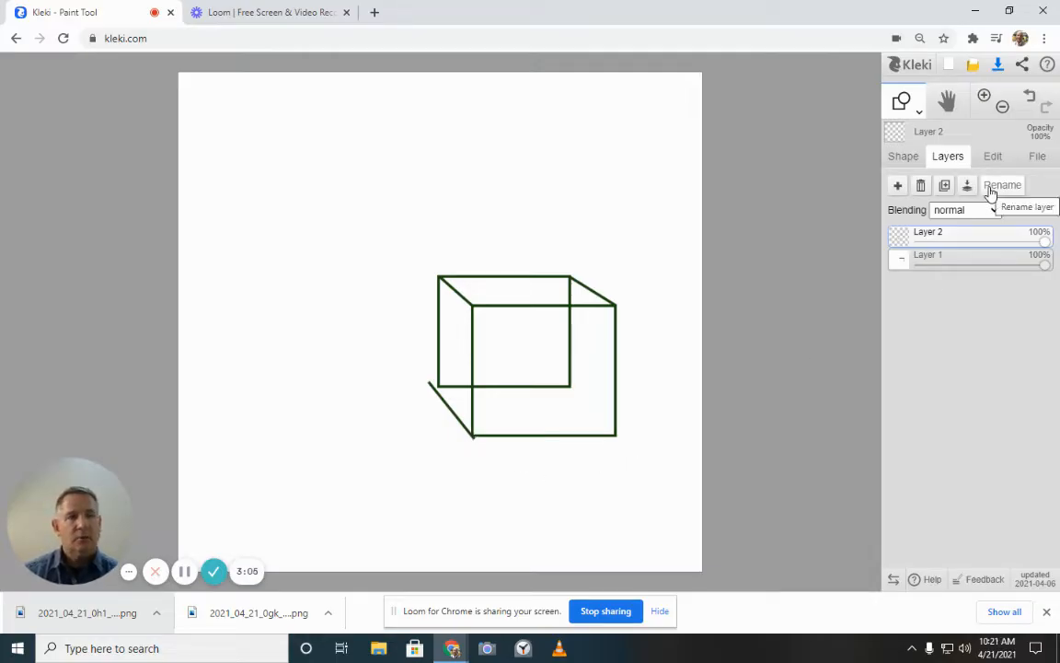
Step: Transform the line on Layer 2 to X 412, Y 509 with a rotation of 4
click(995, 158)
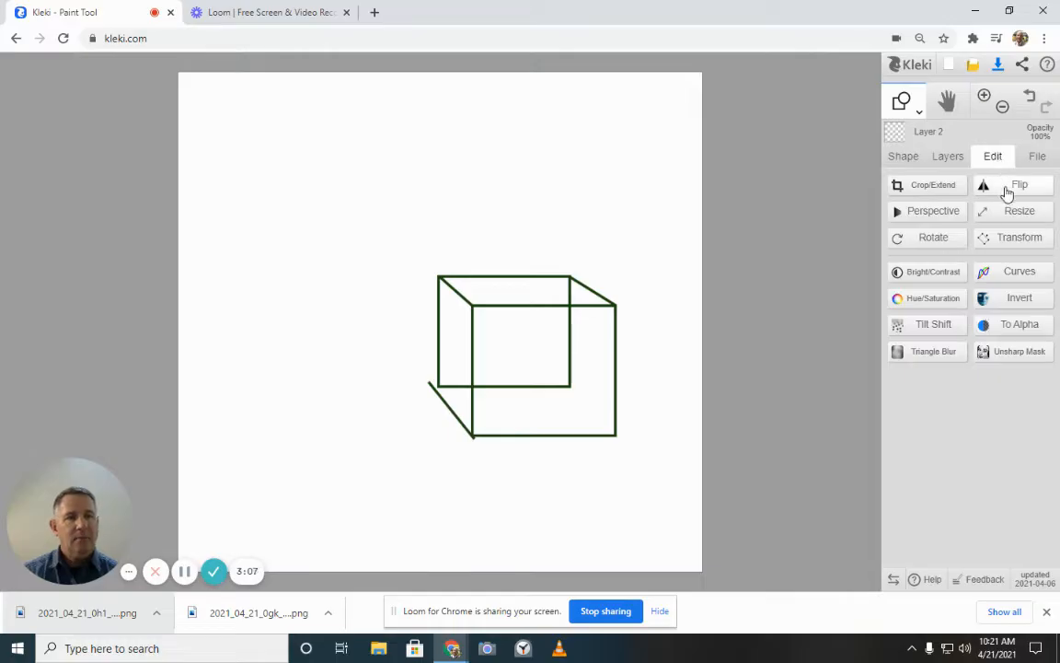
click(1018, 238)
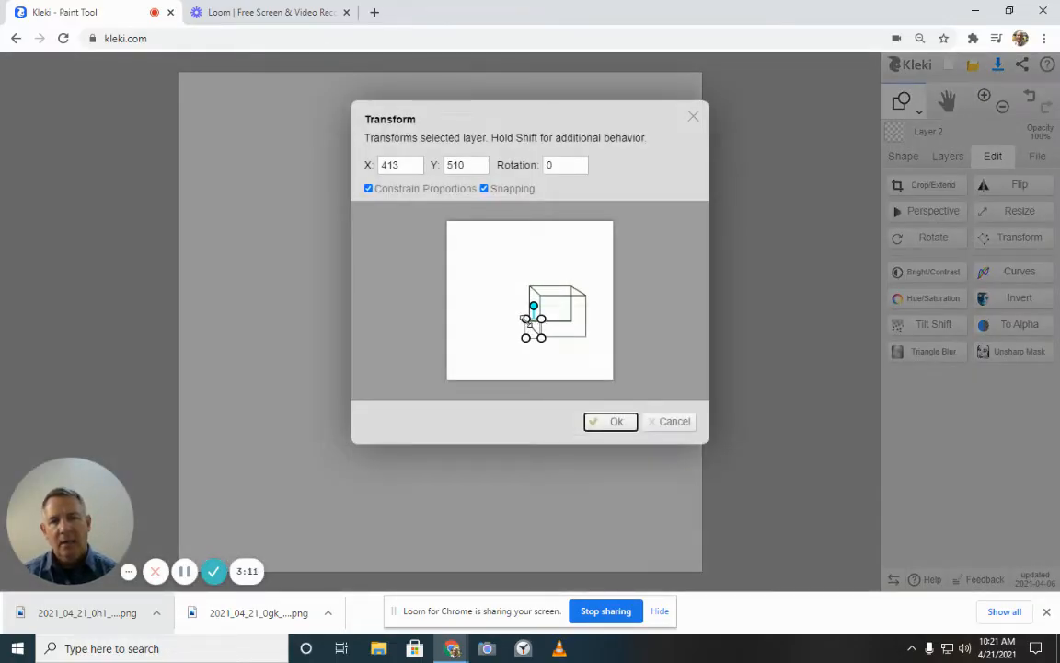
drag(525, 319, 528, 316)
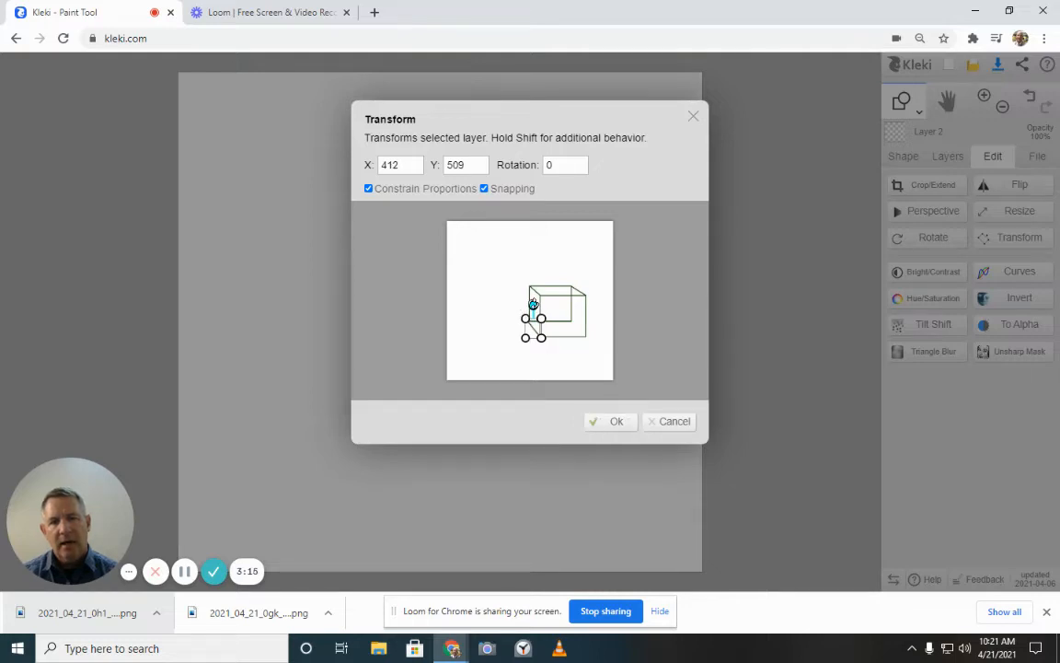
drag(533, 305, 535, 304)
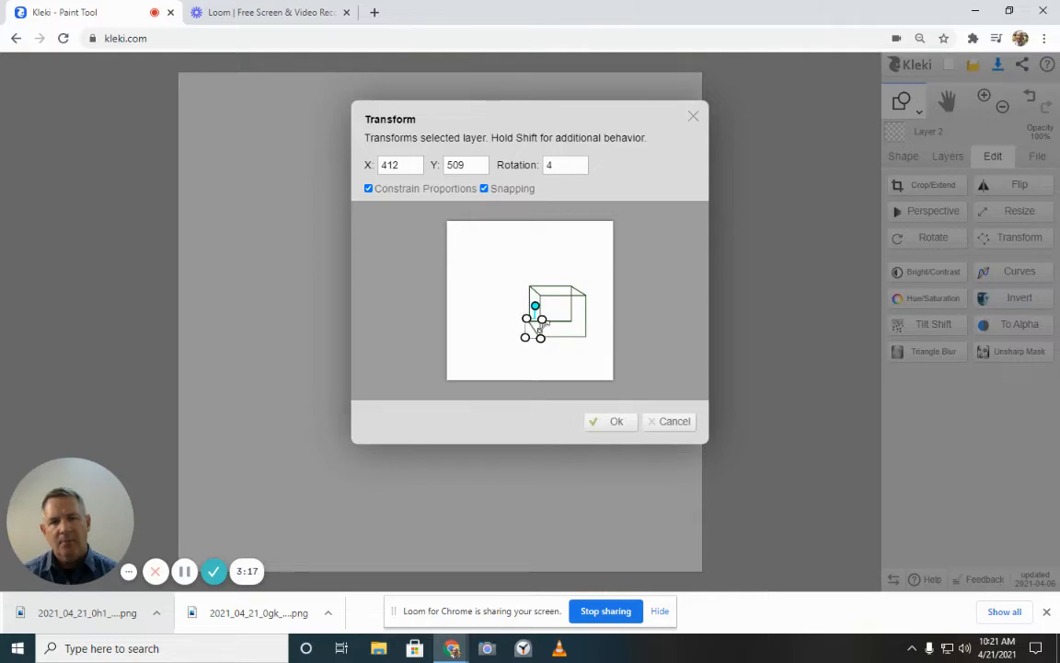
click(613, 422)
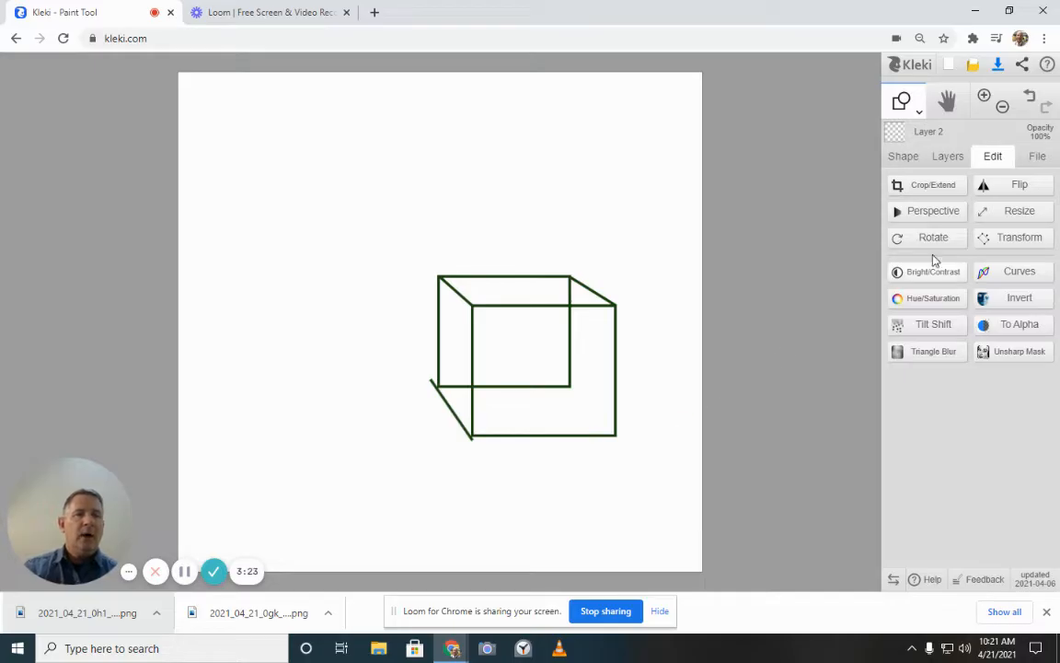
Step: Merge Layer 2 into the layer underneath using the normal mix mode
click(953, 159)
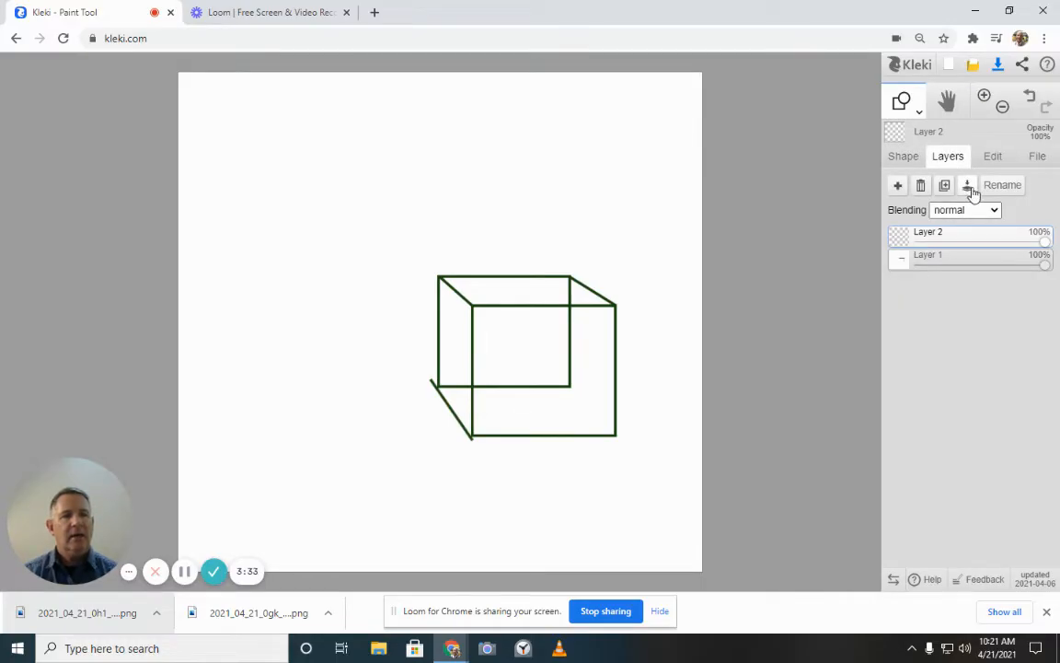
click(968, 189)
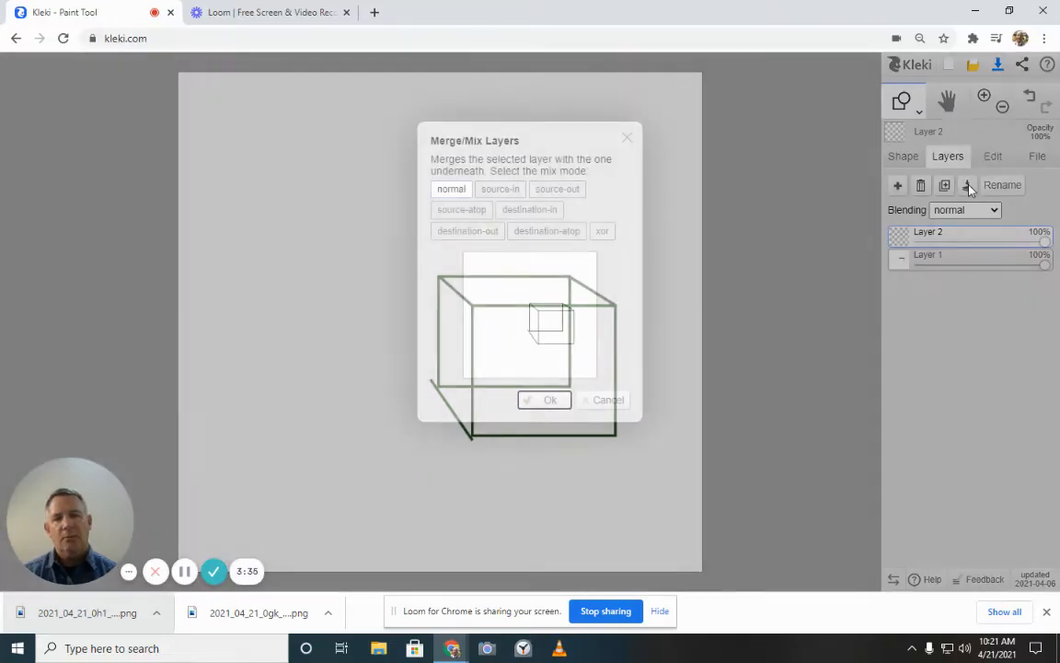
click(557, 403)
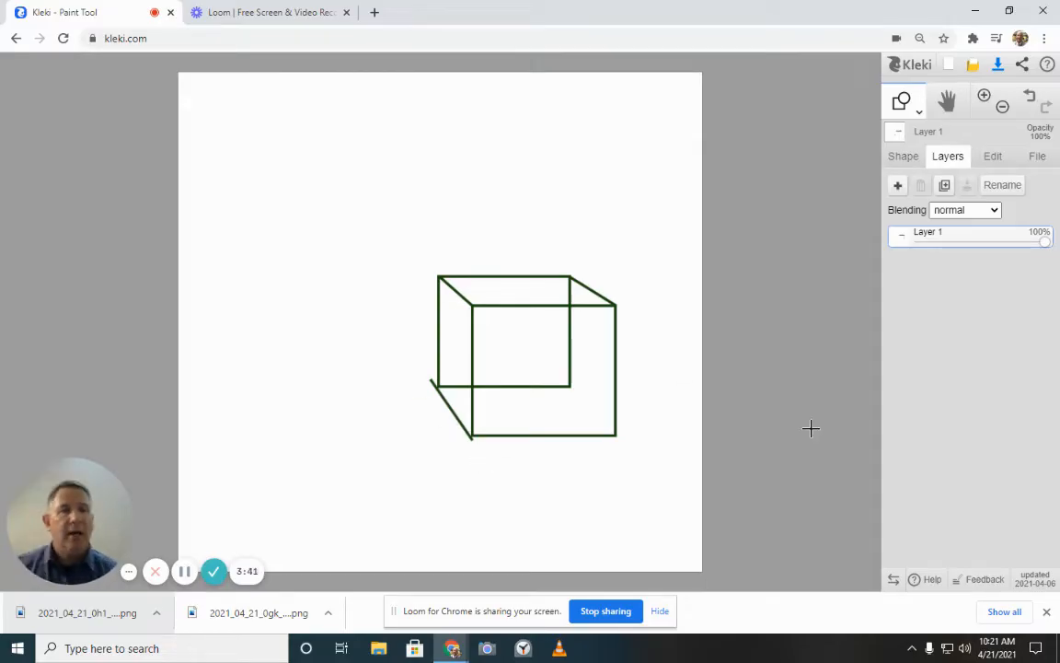
Step: Erase the overshooting ends of the lower-left connecting line with the size 73 eraser
click(902, 160)
click(907, 103)
click(906, 138)
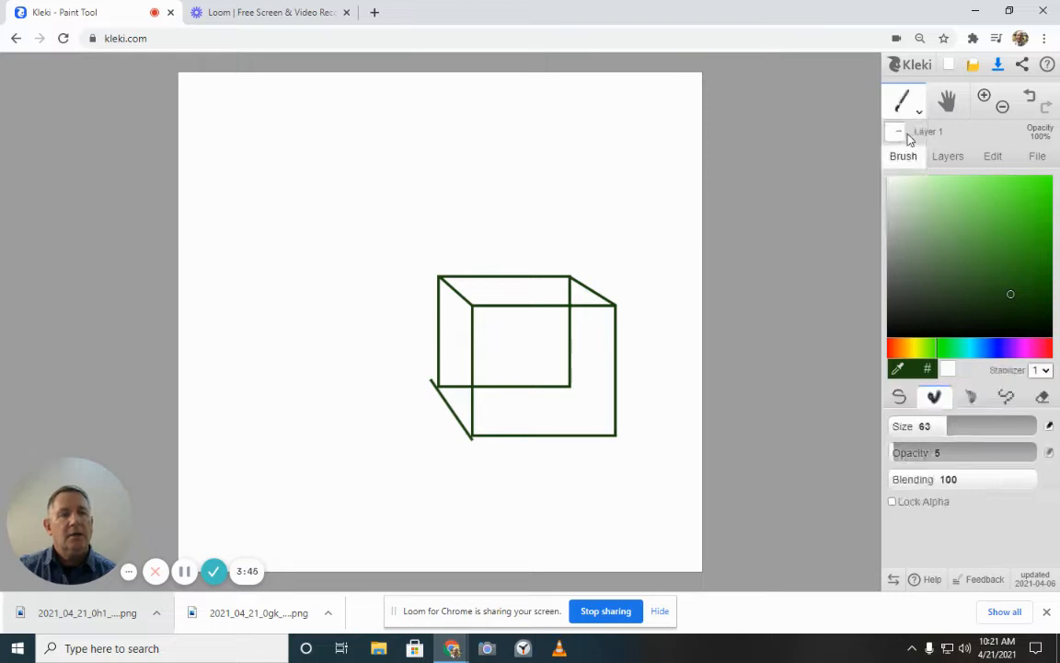
click(1043, 397)
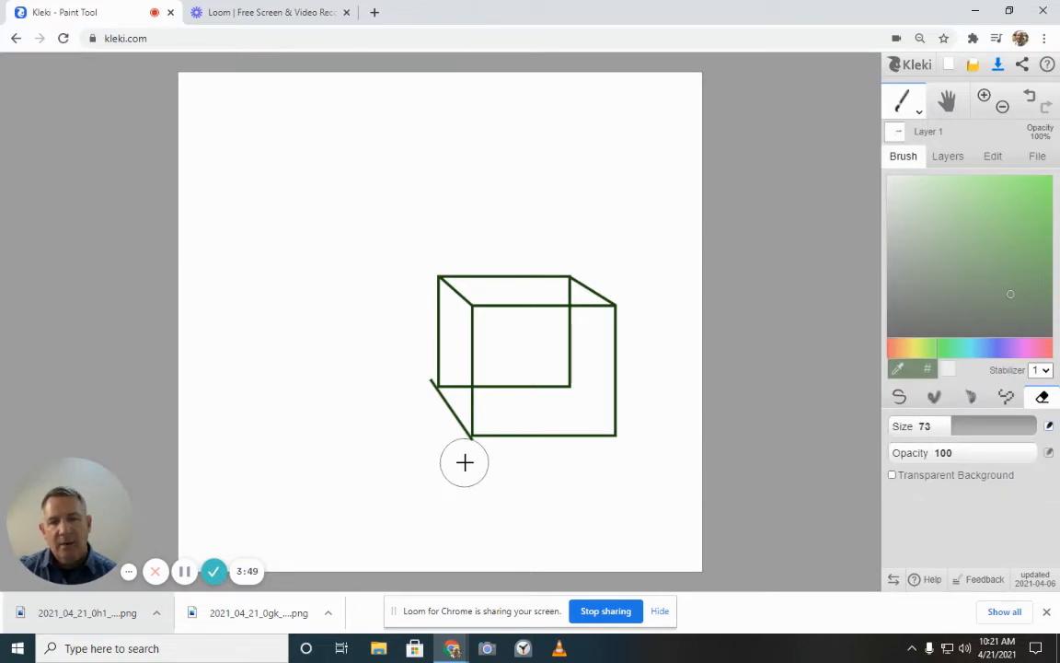
click(411, 382)
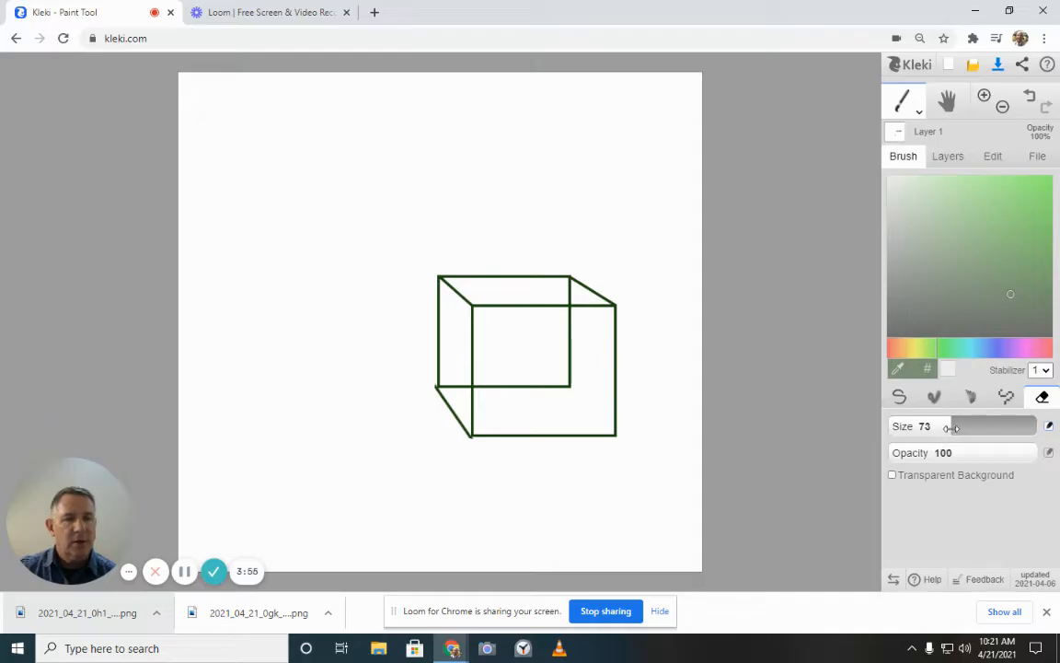
Step: Set the eraser size to 17 and erase the back rectangle's bottom edge where it crosses the cube's left face
drag(953, 426, 925, 426)
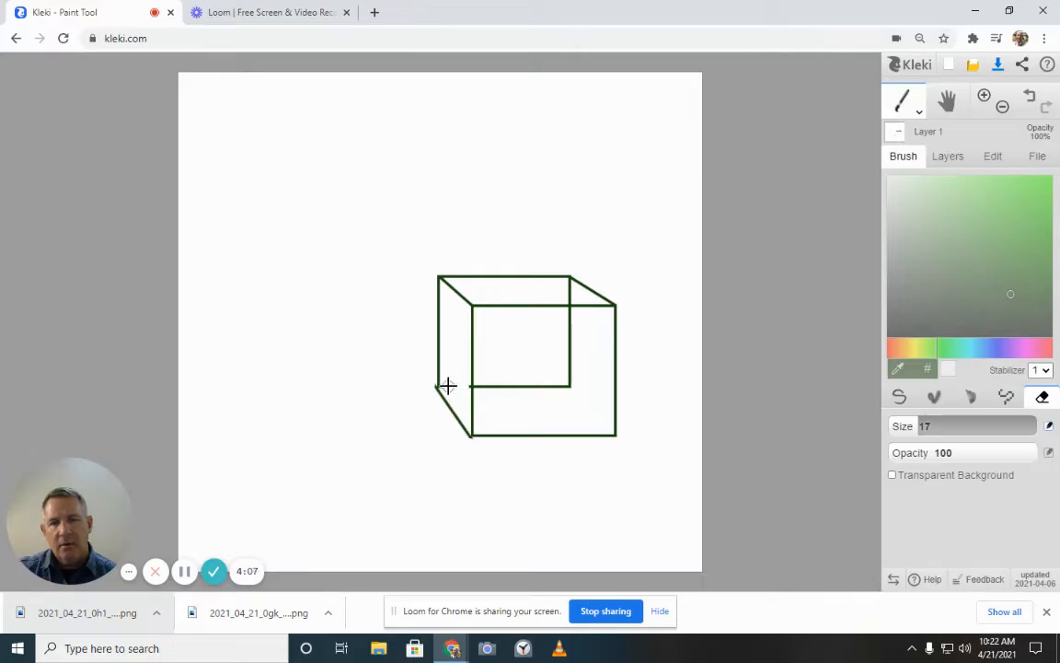
scroll(447, 385, up, 5)
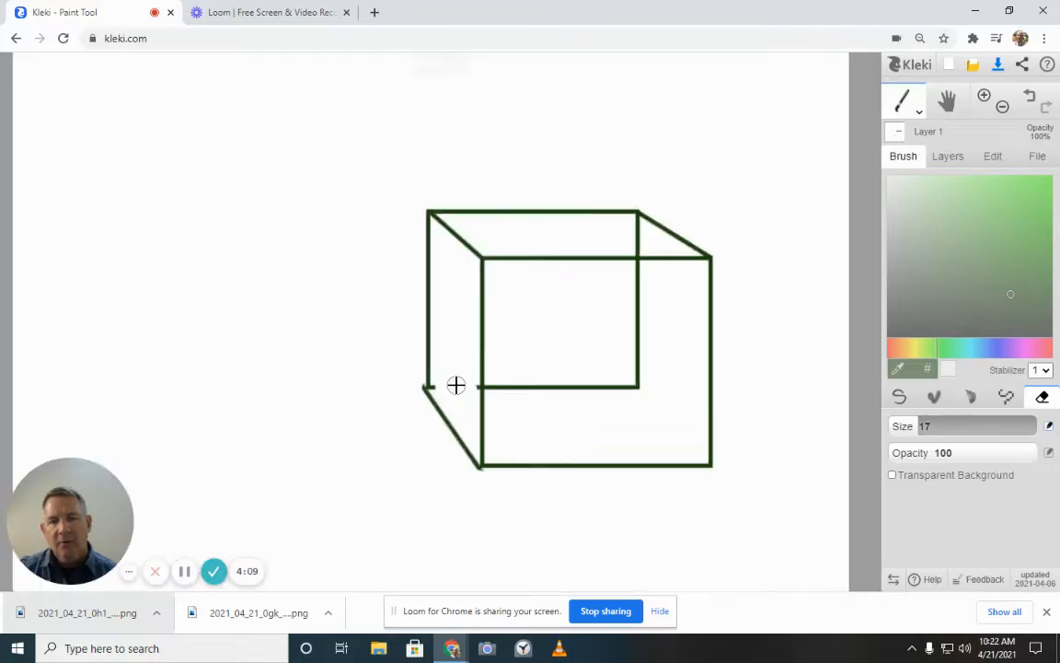
scroll(457, 385, up, 2)
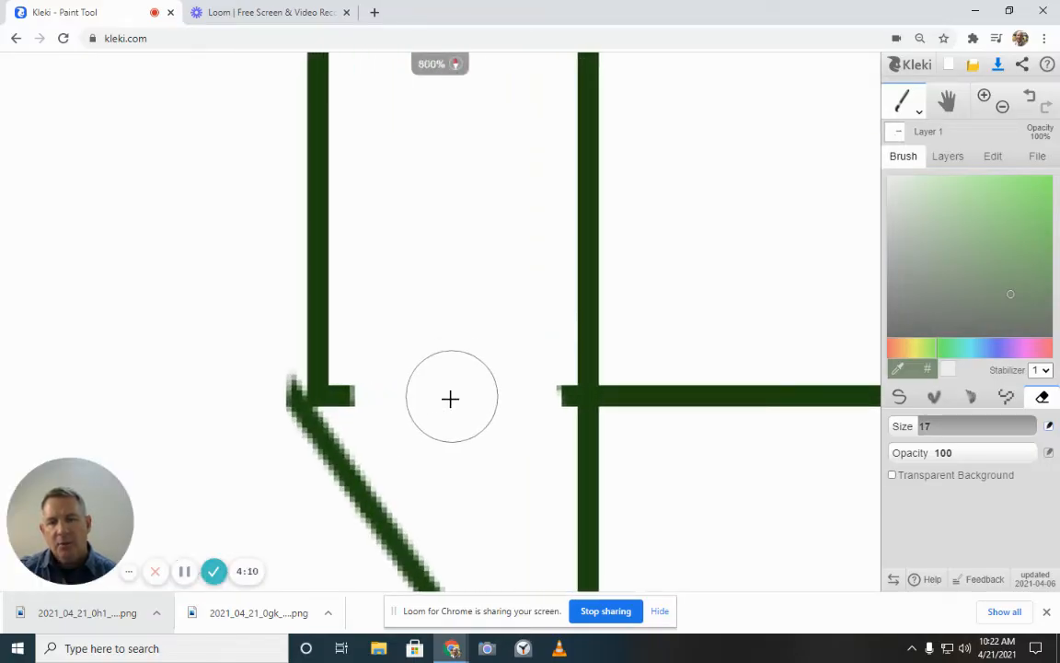
click(373, 393)
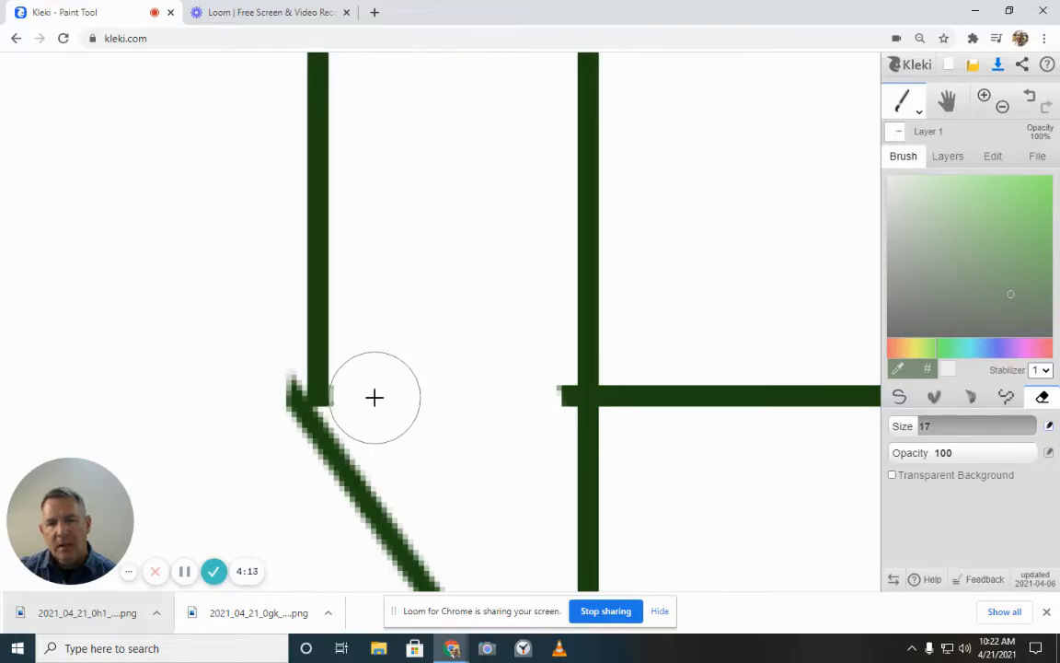
click(533, 395)
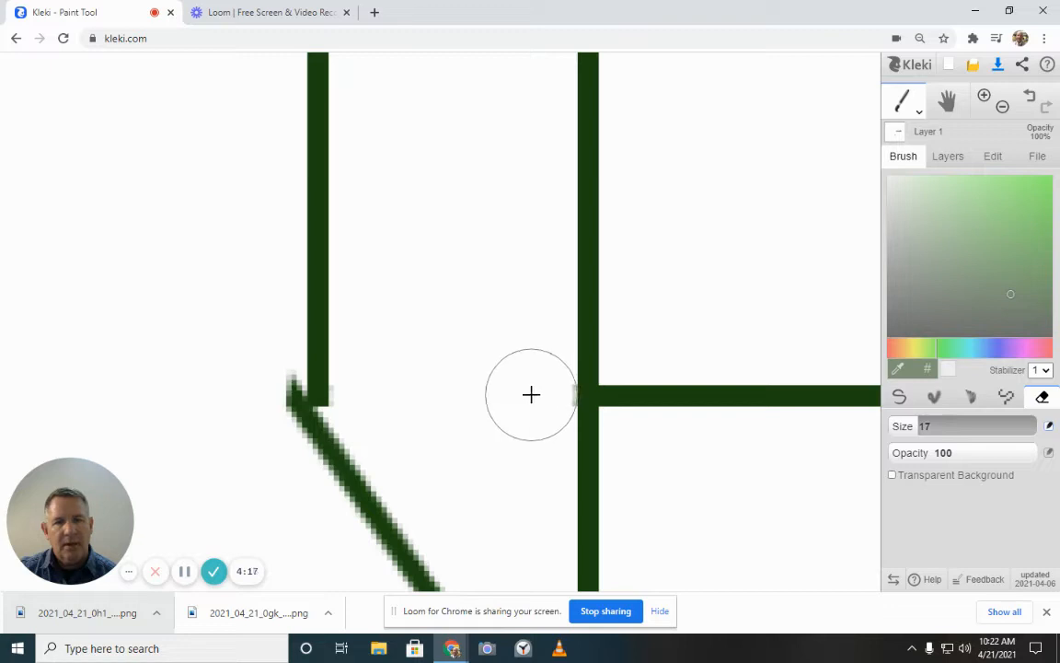
Step: Erase the stray tip at the cube's lower-left corner and the back rectangle's bottom edge inside the front face
scroll(485, 423, down, 3)
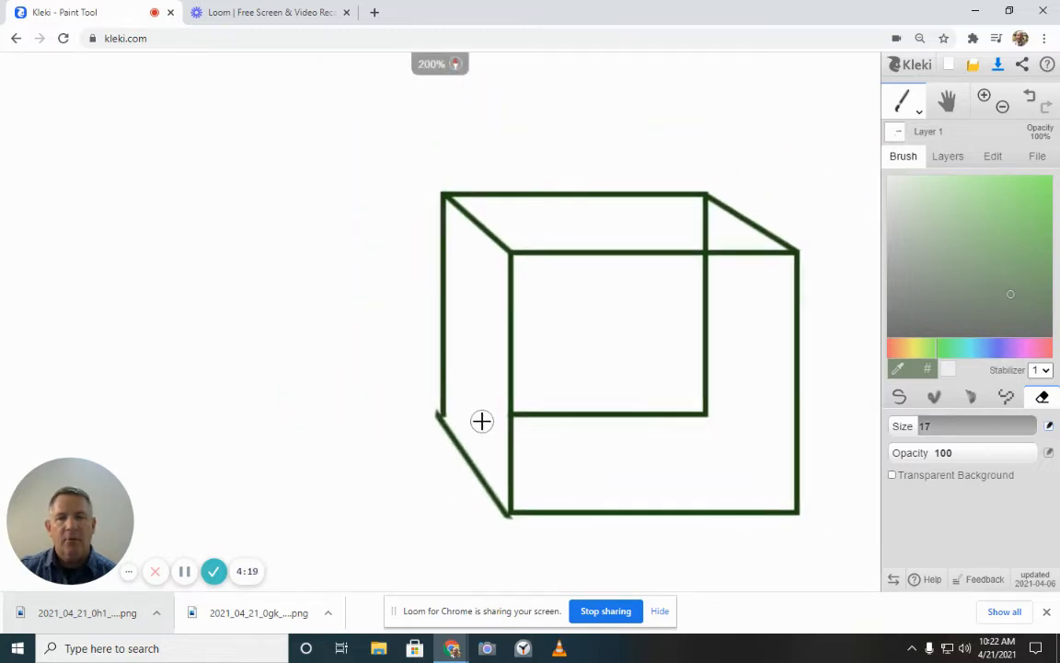
click(429, 411)
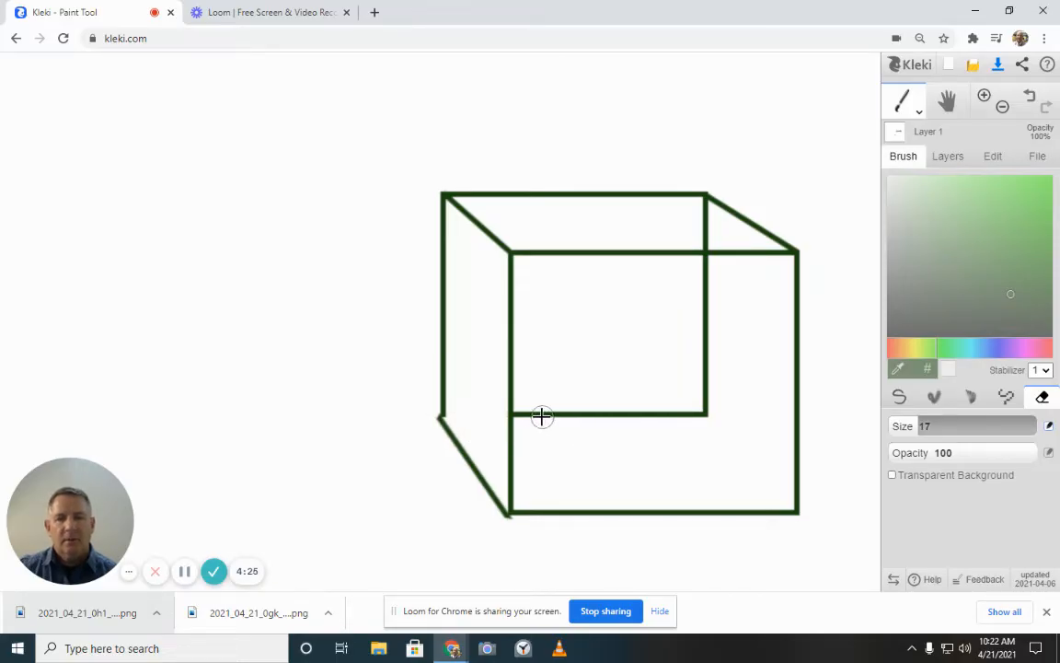
scroll(526, 415, up, 8)
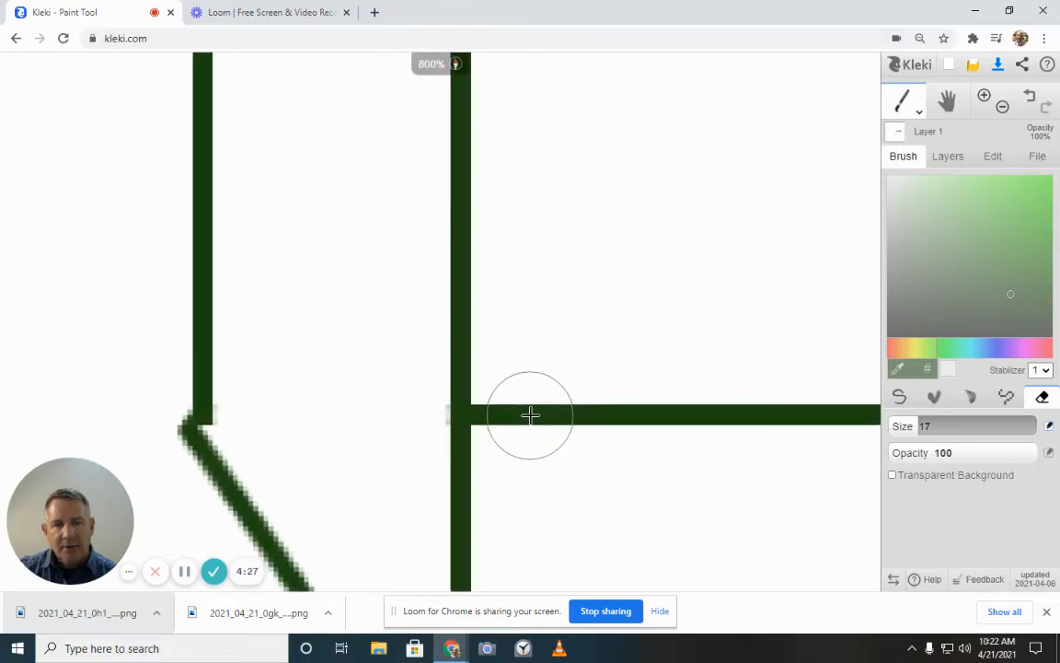
click(507, 413)
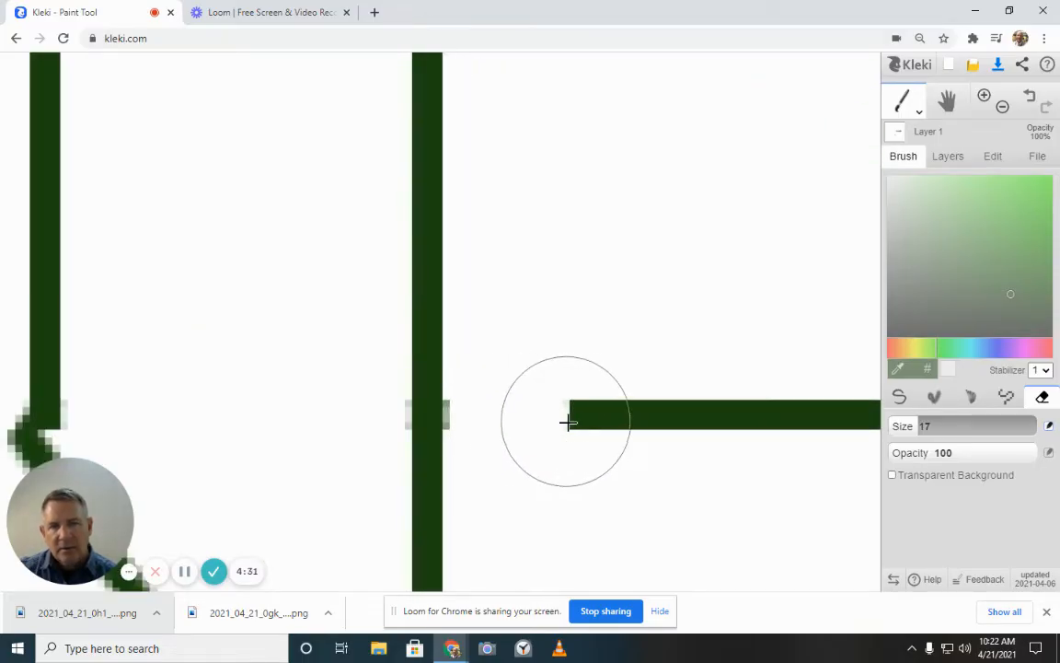
mouse_move(565, 422)
mouse_down()
mouse_move(805, 420)
mouse_move(802, 285)
mouse_up()
Step: Erase the remaining part of the back rectangle's right edge inside the cube's front face
scroll(651, 425, down, 6)
scroll(802, 290, up, 6)
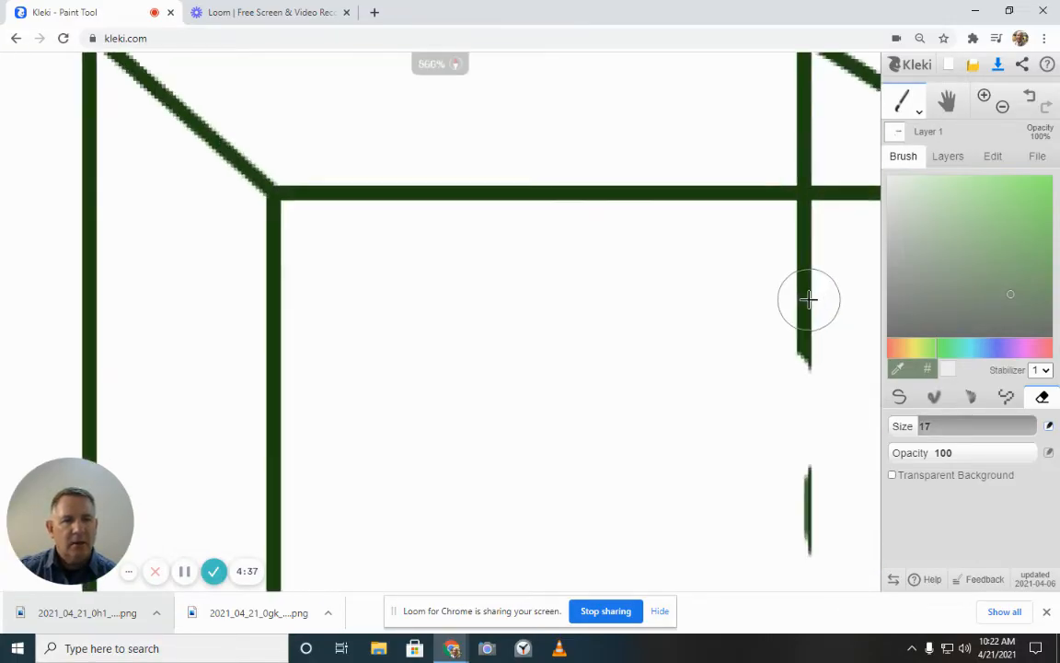
click(807, 157)
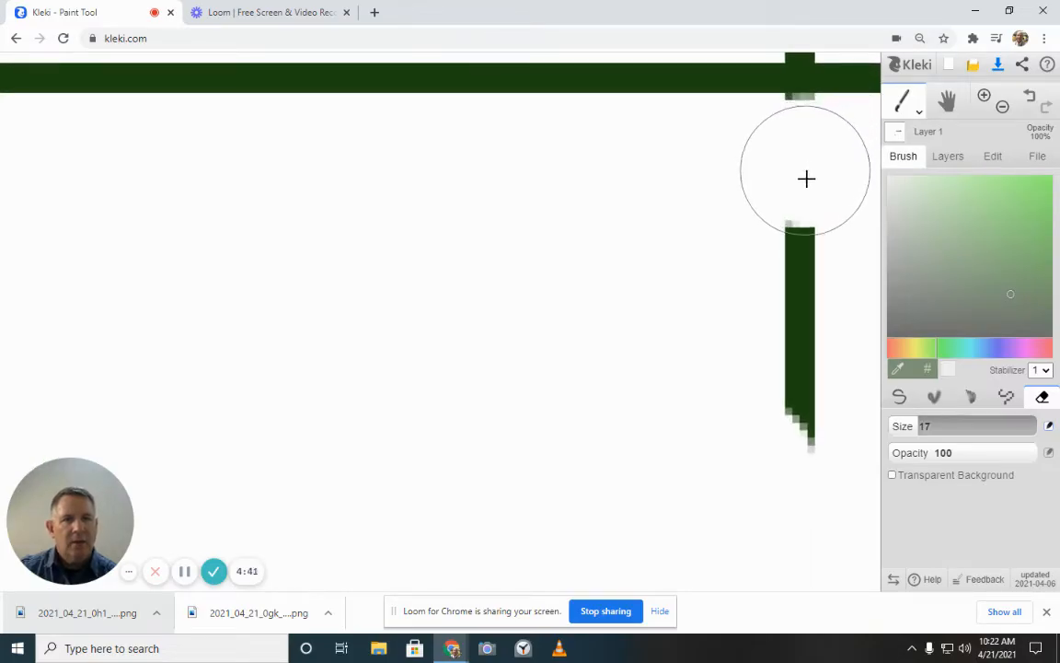
mouse_move(807, 177)
mouse_down()
mouse_move(798, 470)
mouse_move(757, 464)
mouse_up()
scroll(712, 435, down, 5)
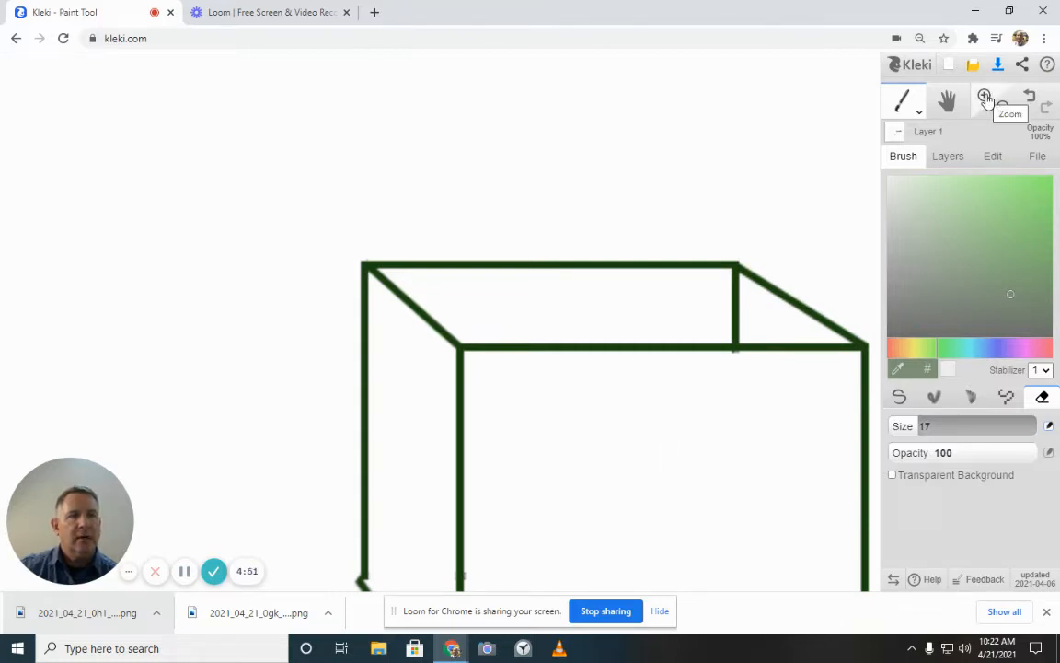
Step: Erase the back rectangle's right edge where it crosses the cube's top face
click(730, 288)
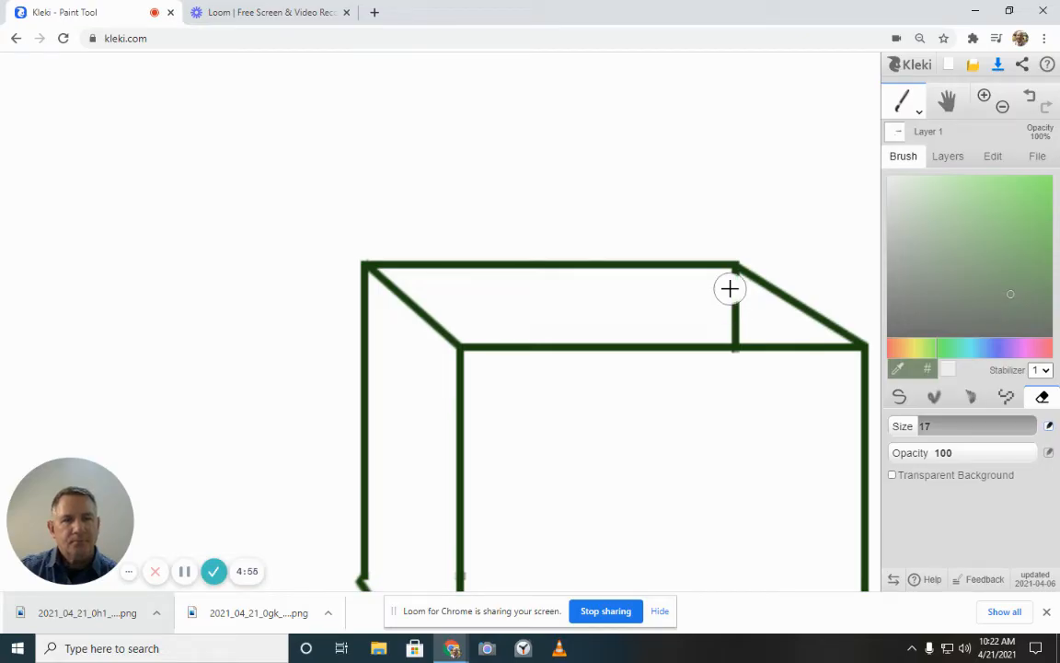
mouse_move(730, 286)
mouse_down()
mouse_move(737, 326)
mouse_move(733, 312)
mouse_up()
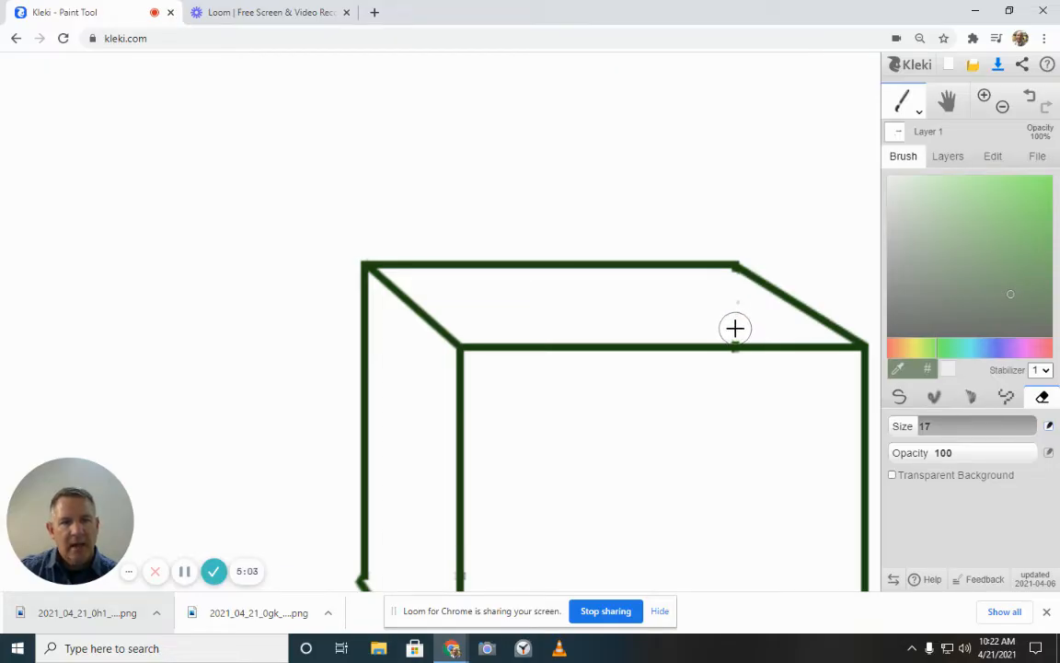
scroll(723, 308, down, 3)
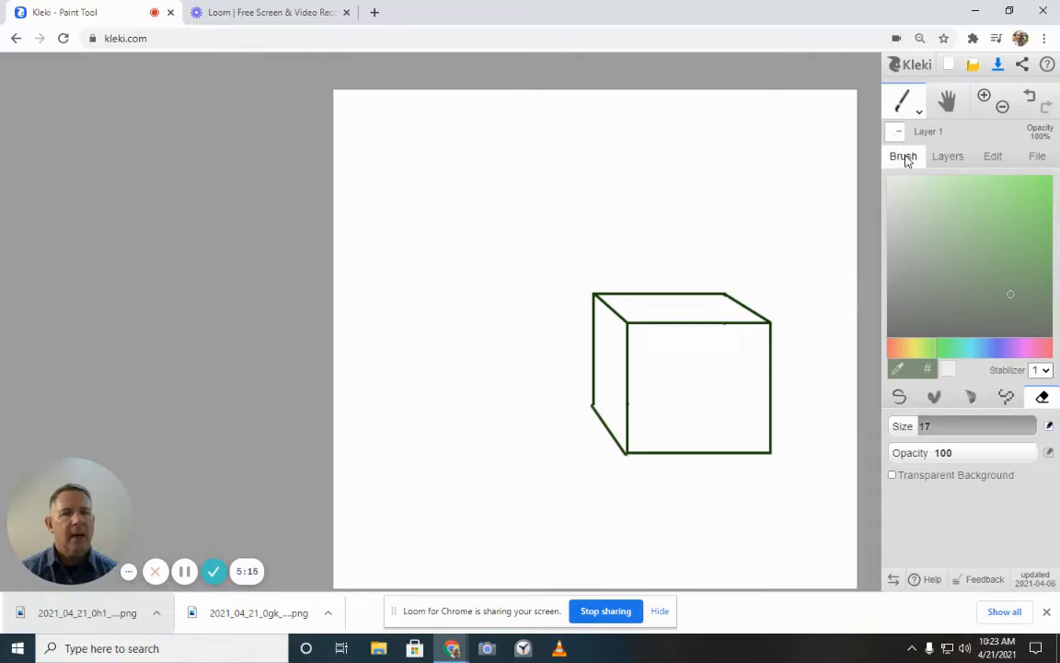
Step: Fill the cube's top face with a light green using the paint bucket
click(899, 397)
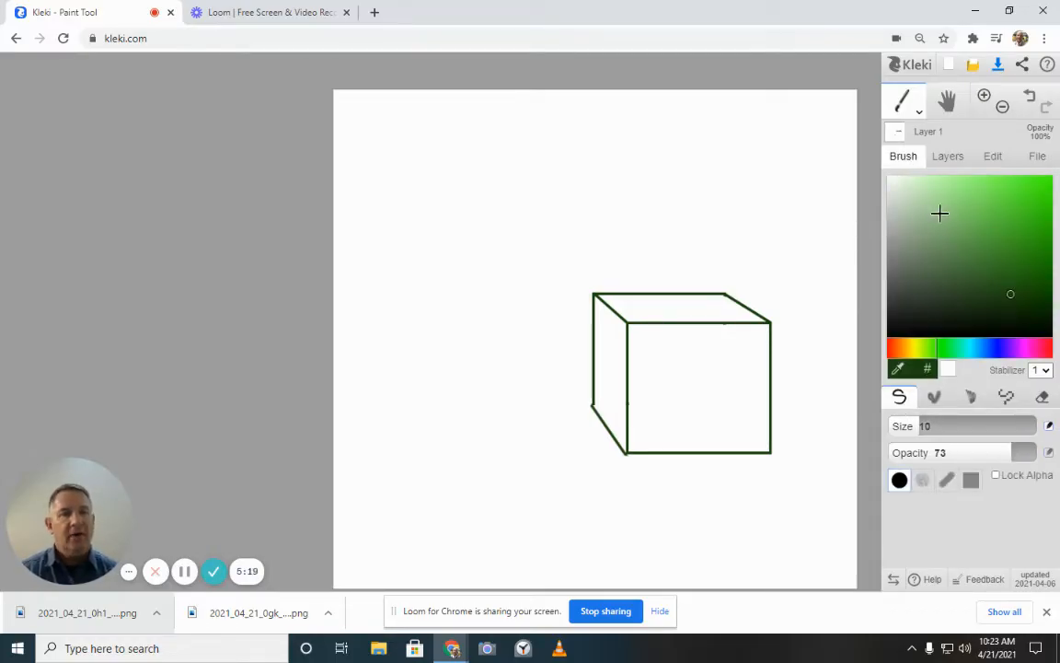
click(983, 184)
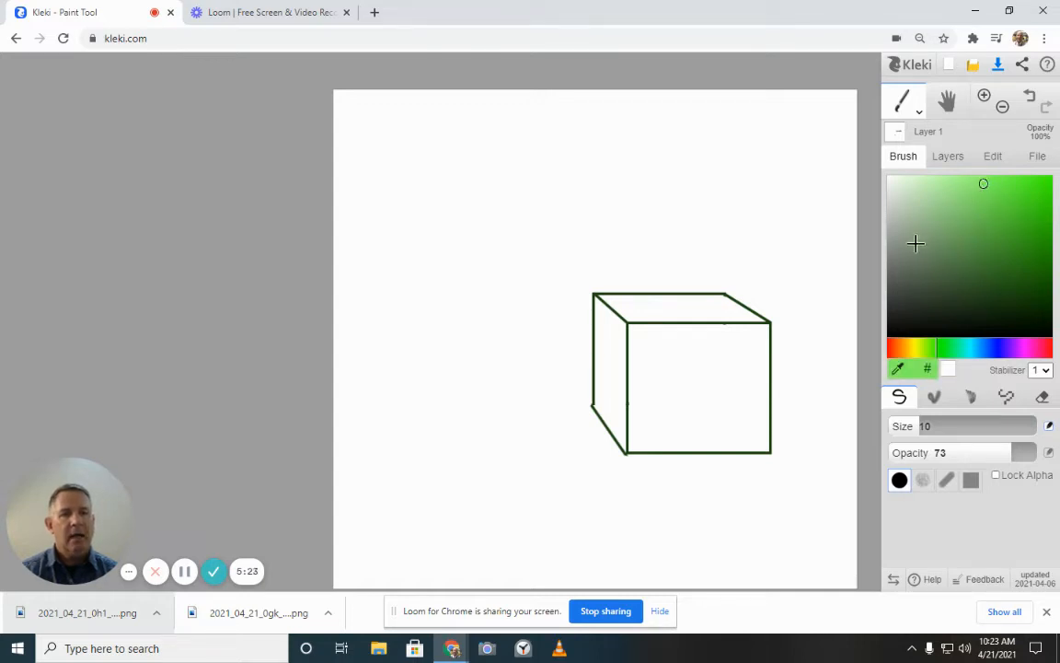
click(917, 111)
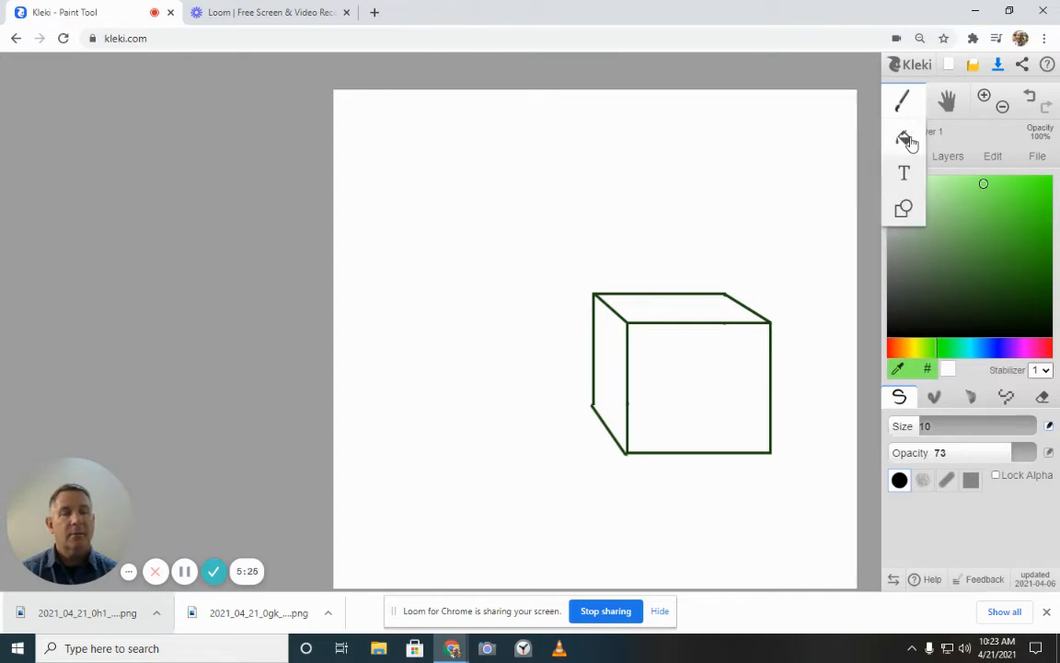
click(905, 139)
click(709, 305)
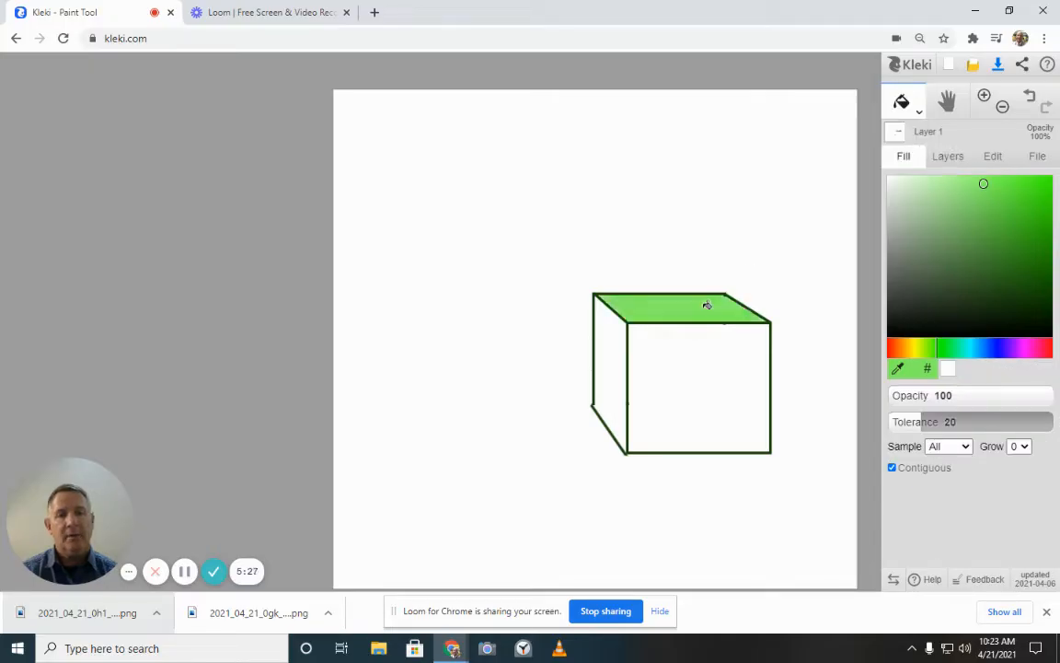
Step: Fill the cube's left face with a muted grey-green and its front face with a very dark green
click(920, 254)
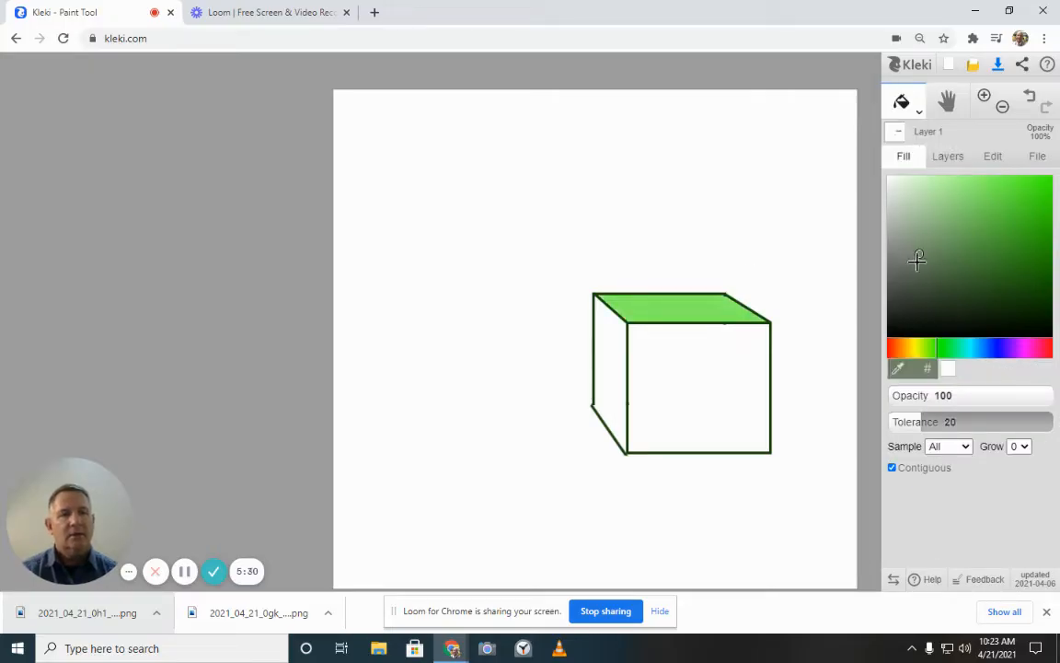
click(613, 352)
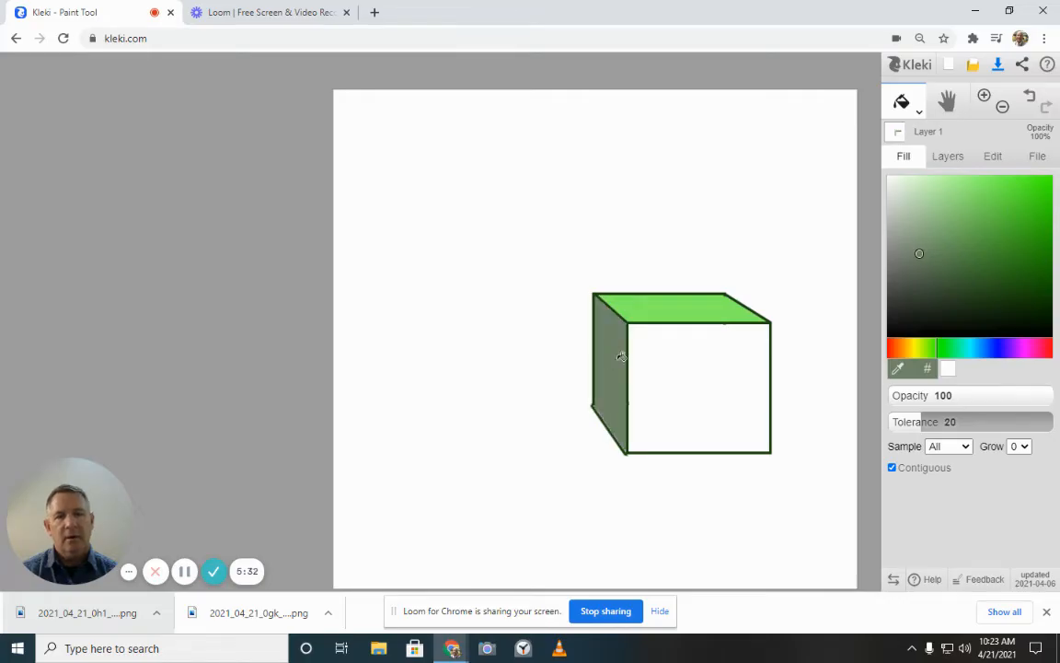
click(969, 308)
click(710, 357)
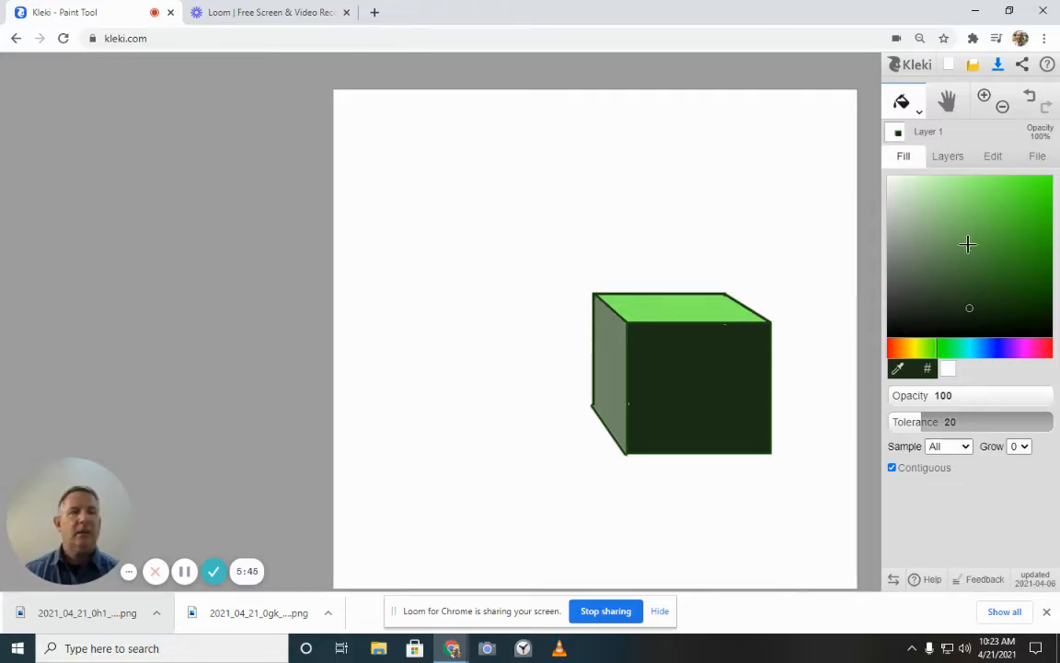
Step: Draw a large filled ellipse in the same very dark green on the empty area up and left of the cube
click(921, 110)
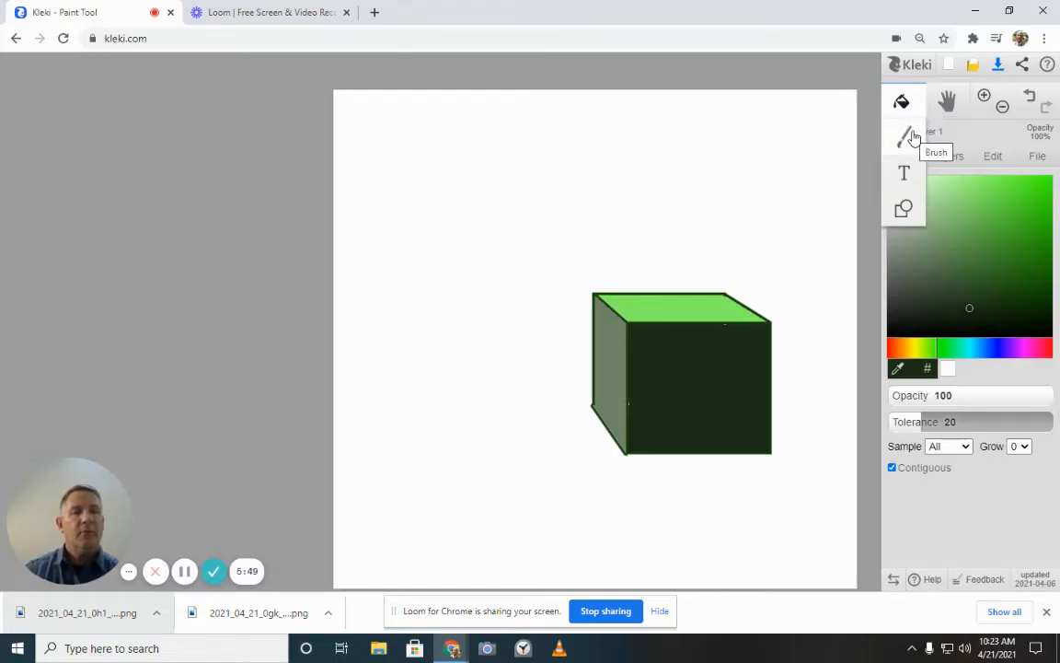
click(906, 208)
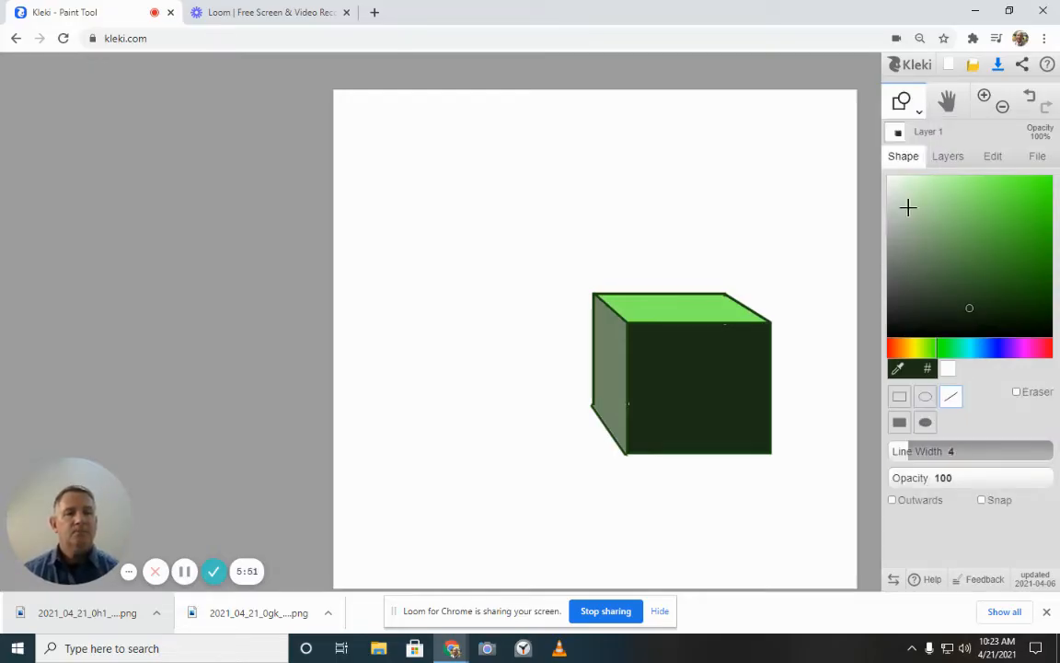
click(926, 423)
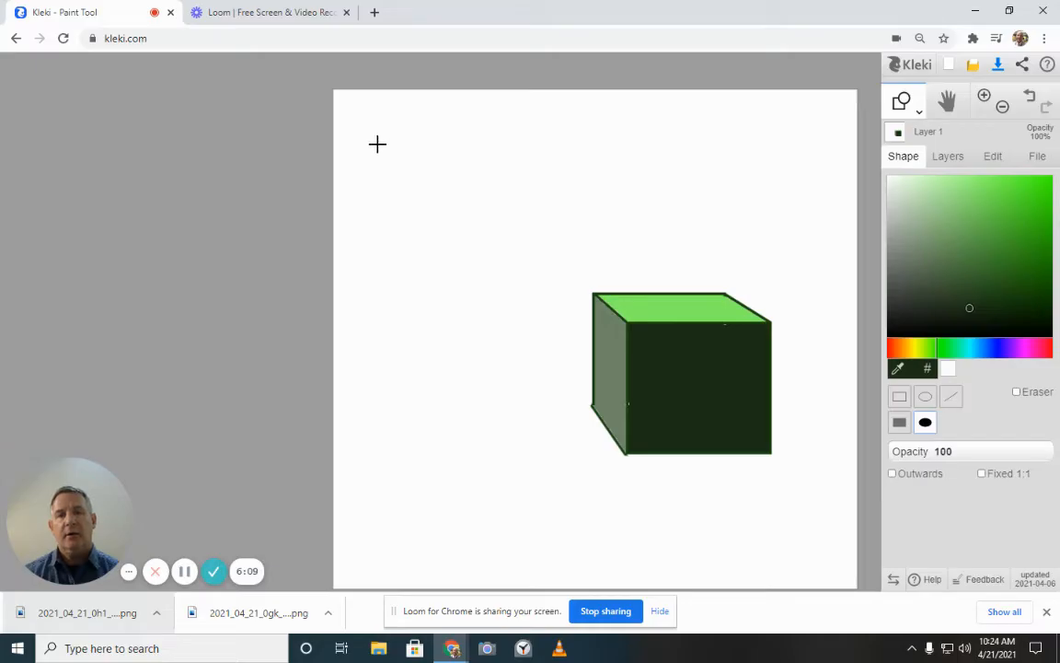
drag(377, 144, 587, 339)
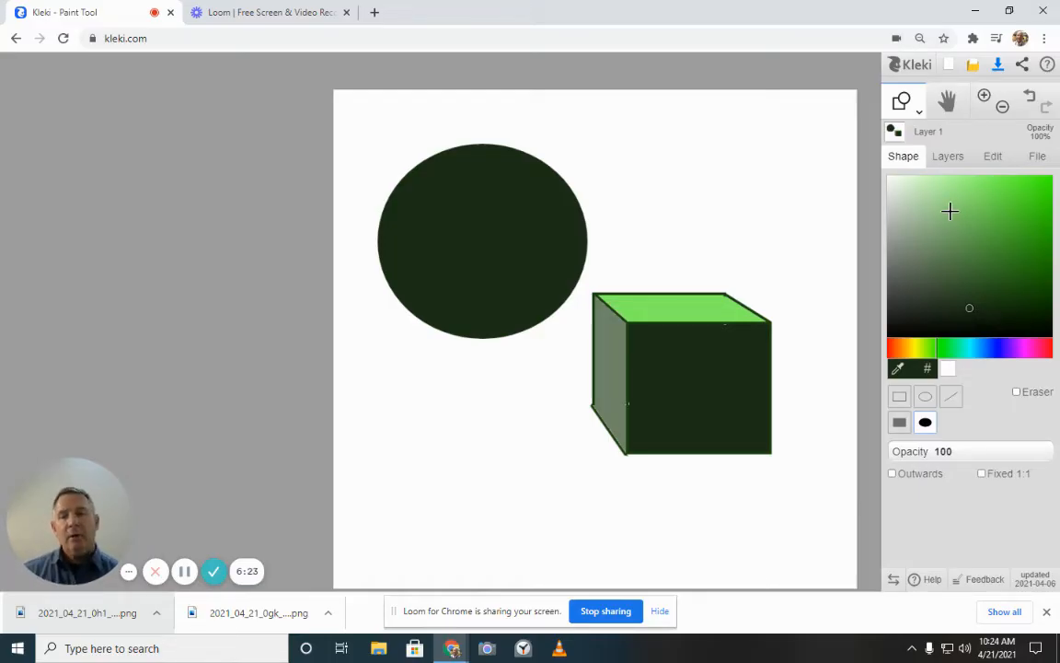
Step: Add a layer and draw a smaller filled ellipse in a slightly lighter dark green inside the large ellipse
click(952, 160)
click(898, 185)
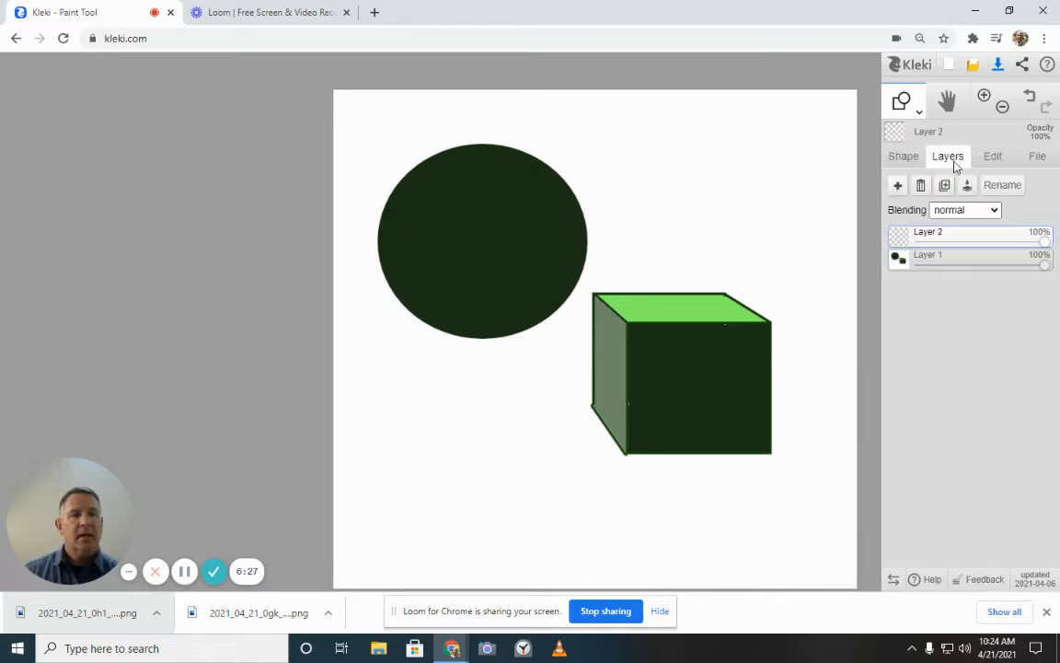
click(909, 109)
click(904, 104)
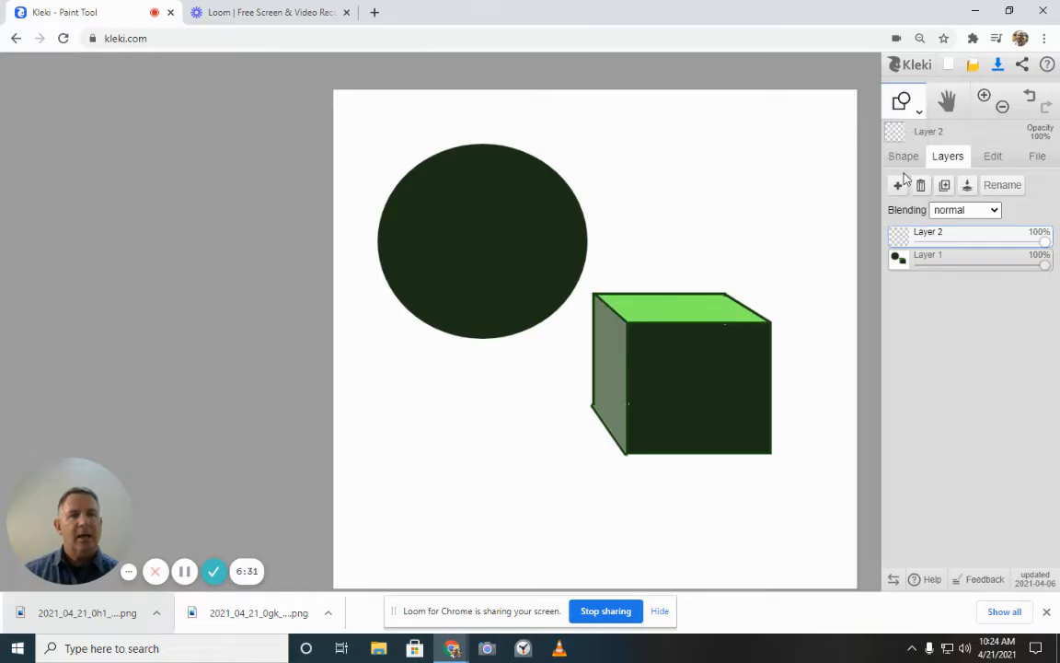
click(900, 157)
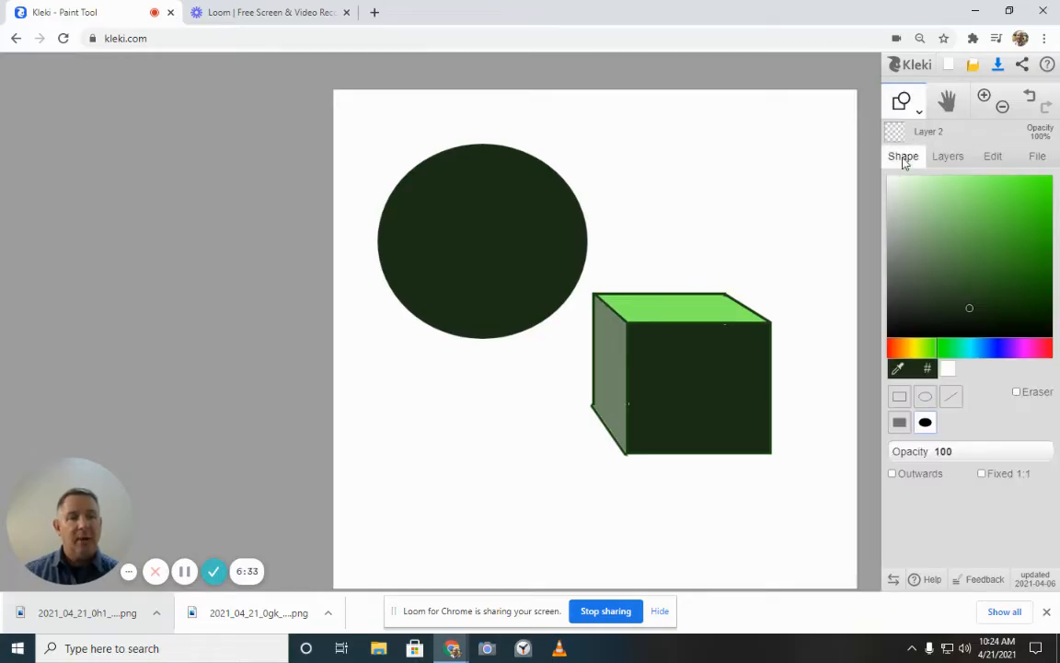
click(983, 286)
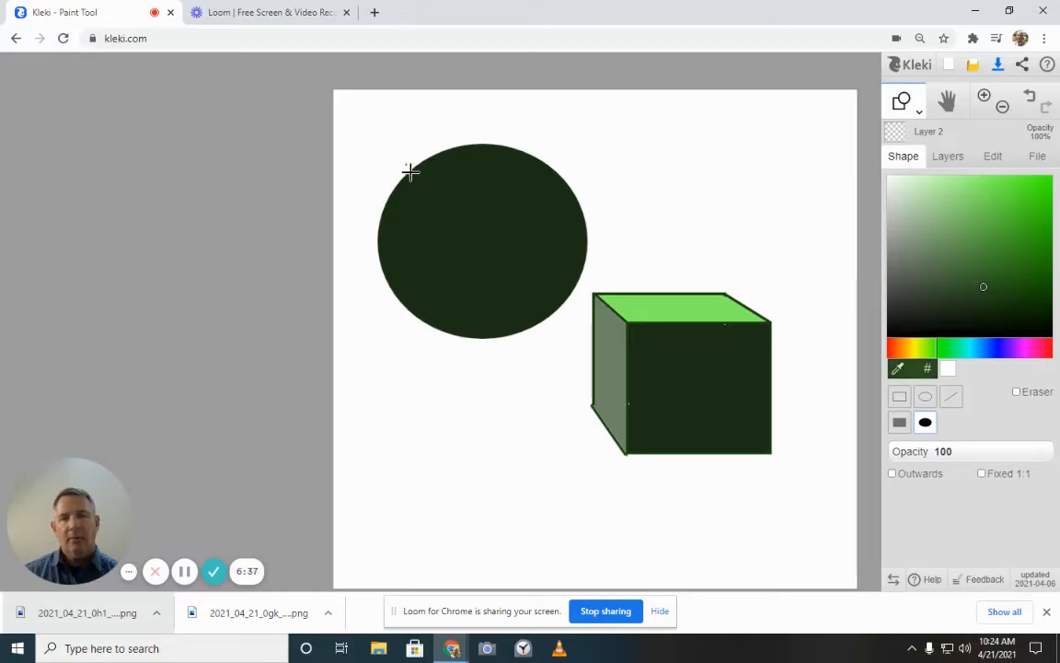
drag(410, 171, 558, 306)
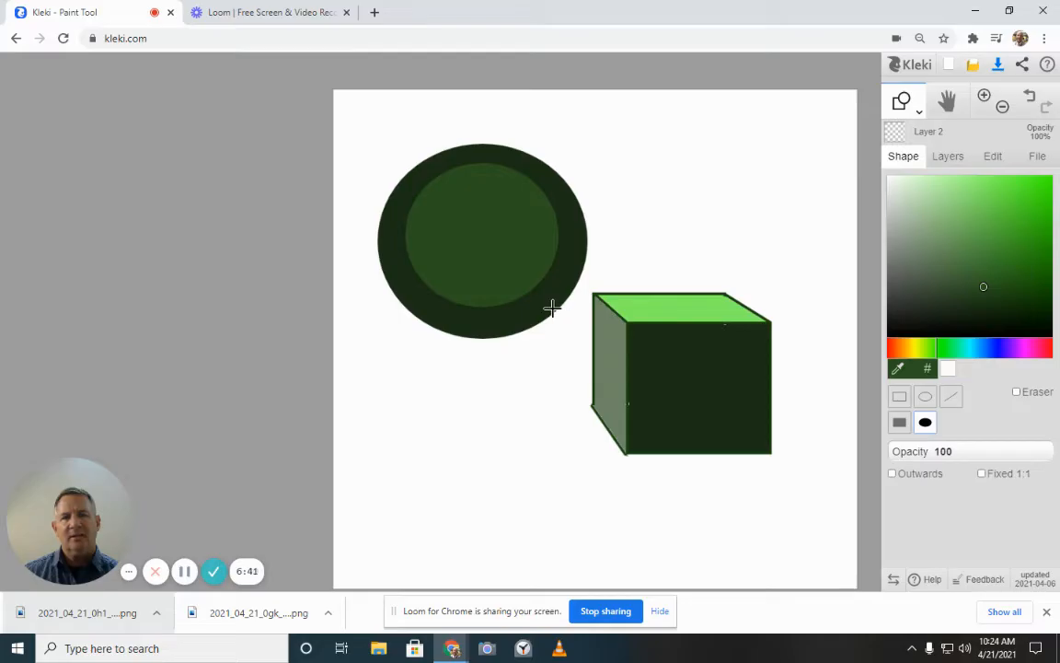
Step: Transform Layer 2 to shift its ellipse up and left, close to the large ellipse's upper-left edge
click(994, 158)
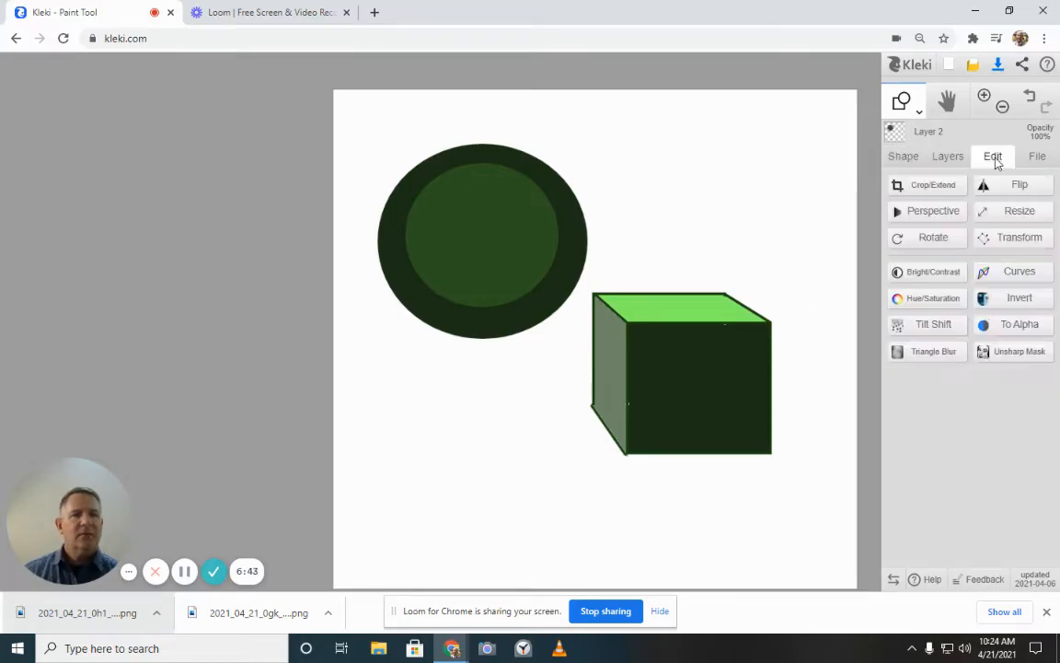
click(1017, 239)
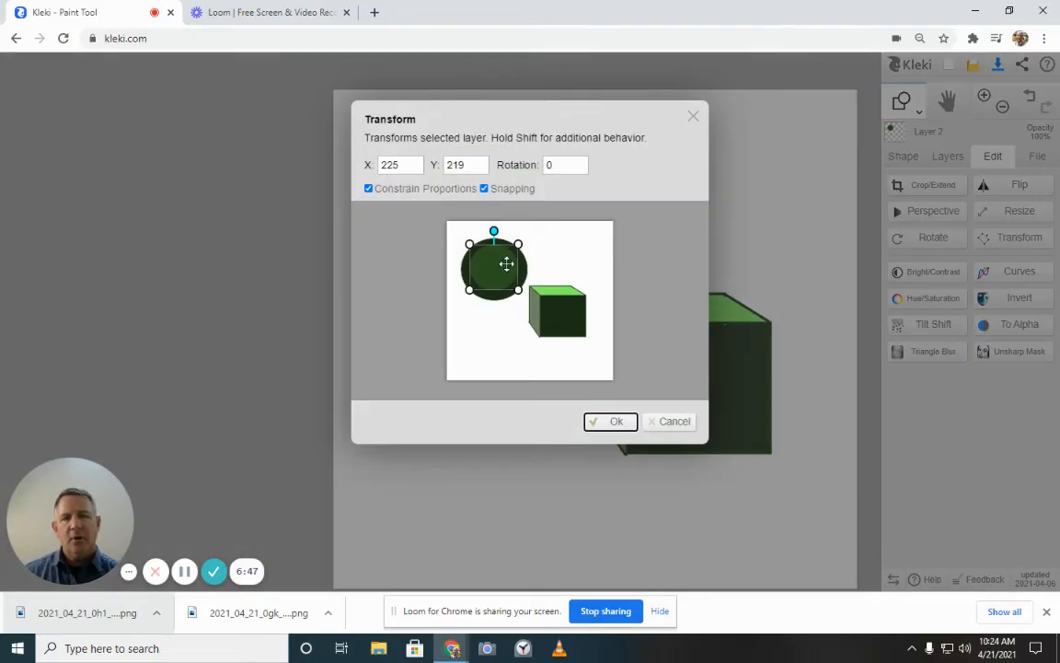
drag(507, 264, 496, 263)
click(625, 423)
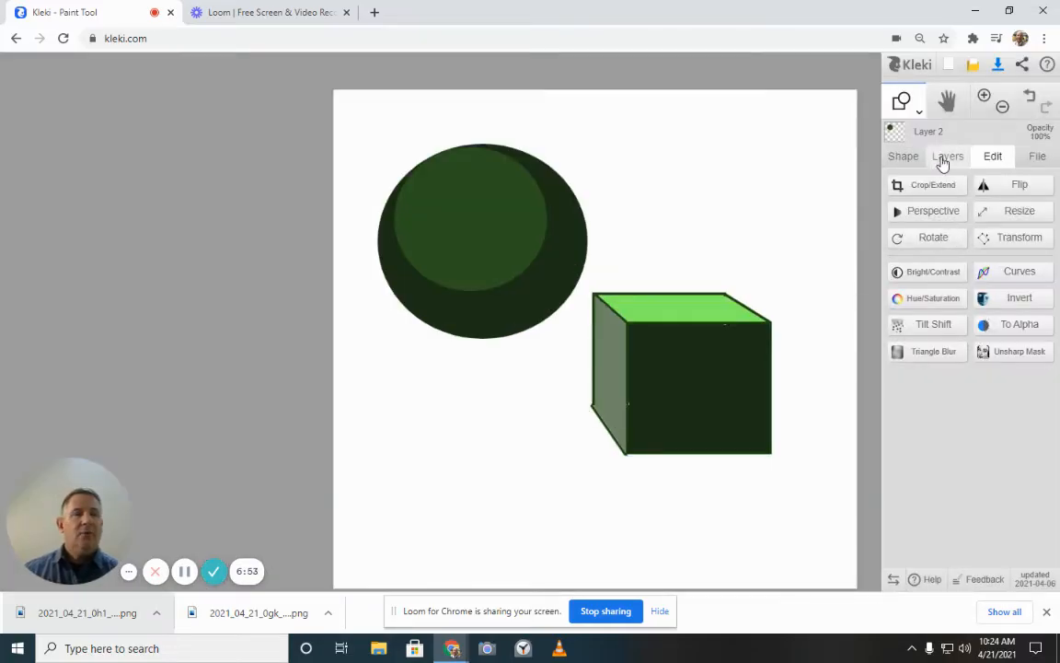
Step: Add another layer and draw a still smaller filled ellipse in a brighter green inside the Layer 2 ellipse
click(947, 158)
click(900, 188)
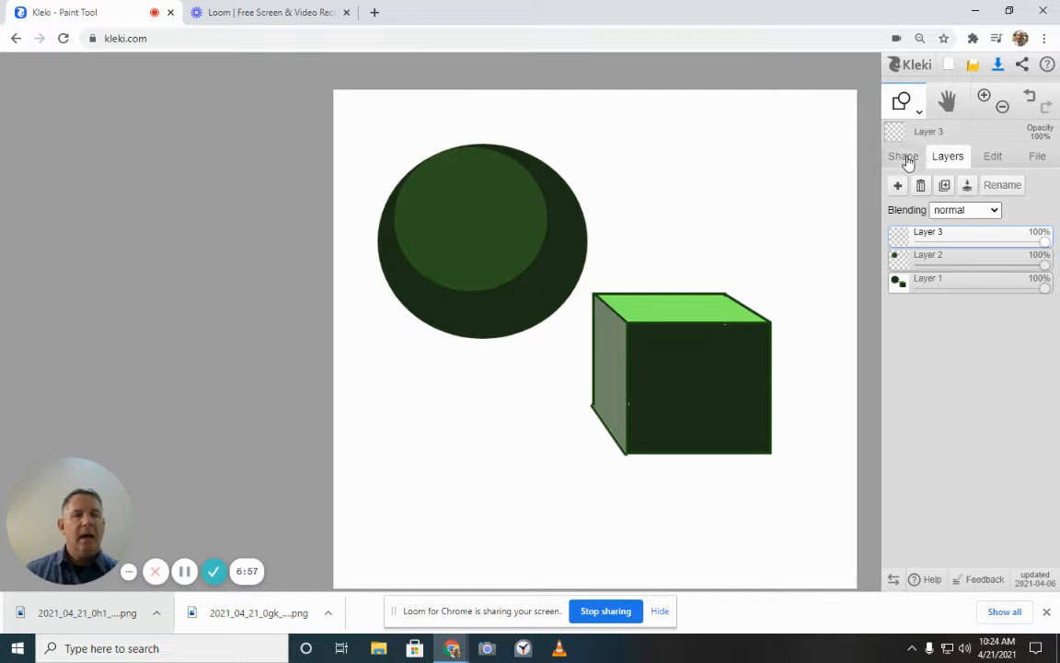
click(904, 157)
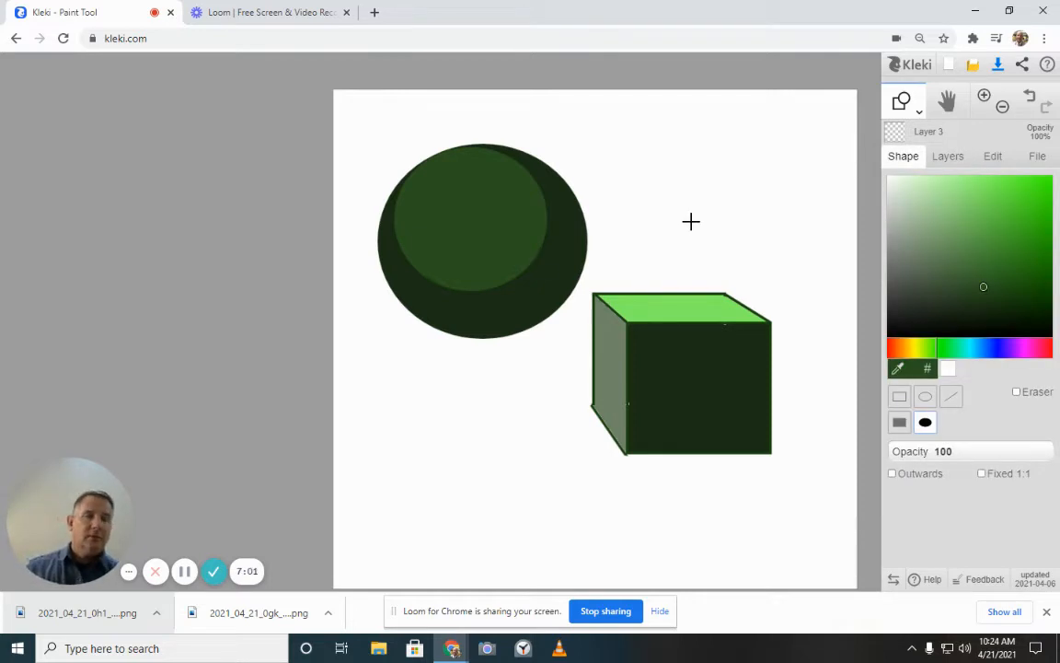
click(1002, 267)
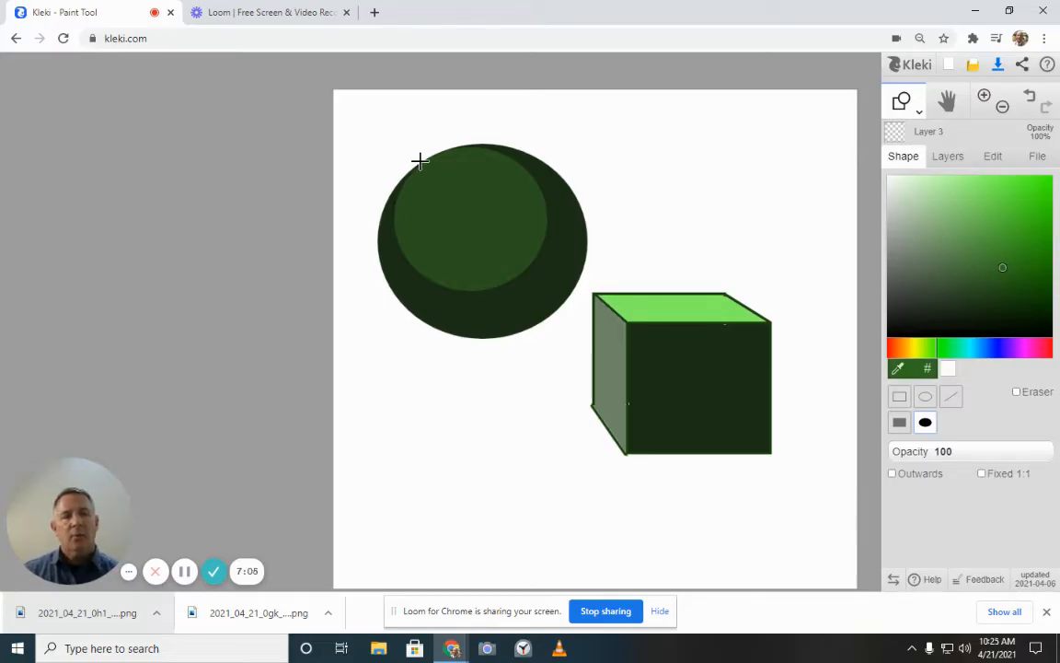
click(948, 160)
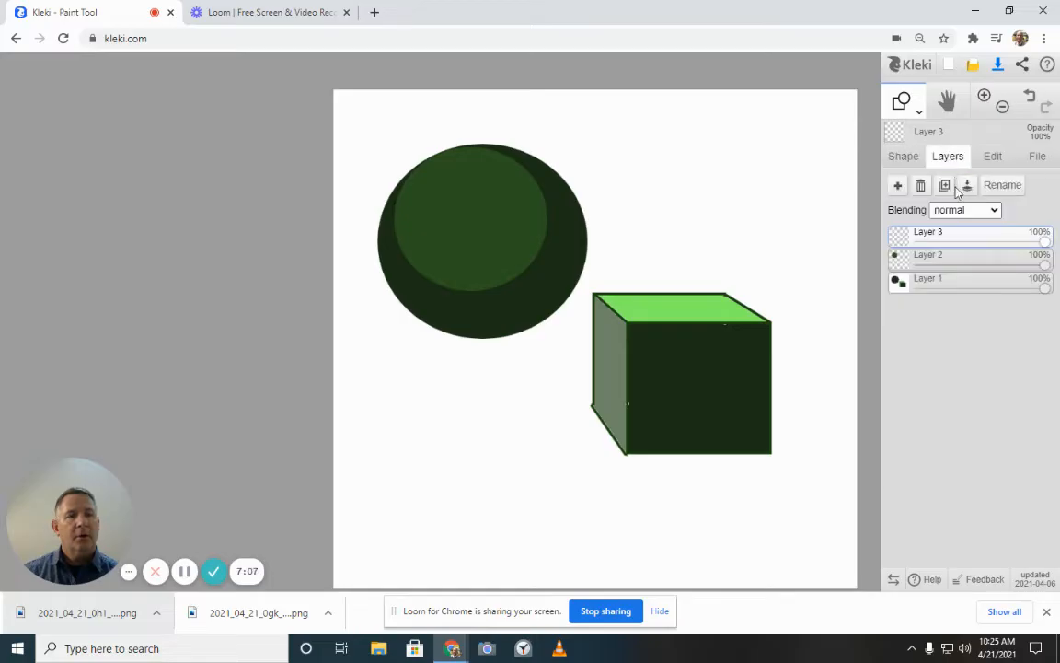
click(902, 157)
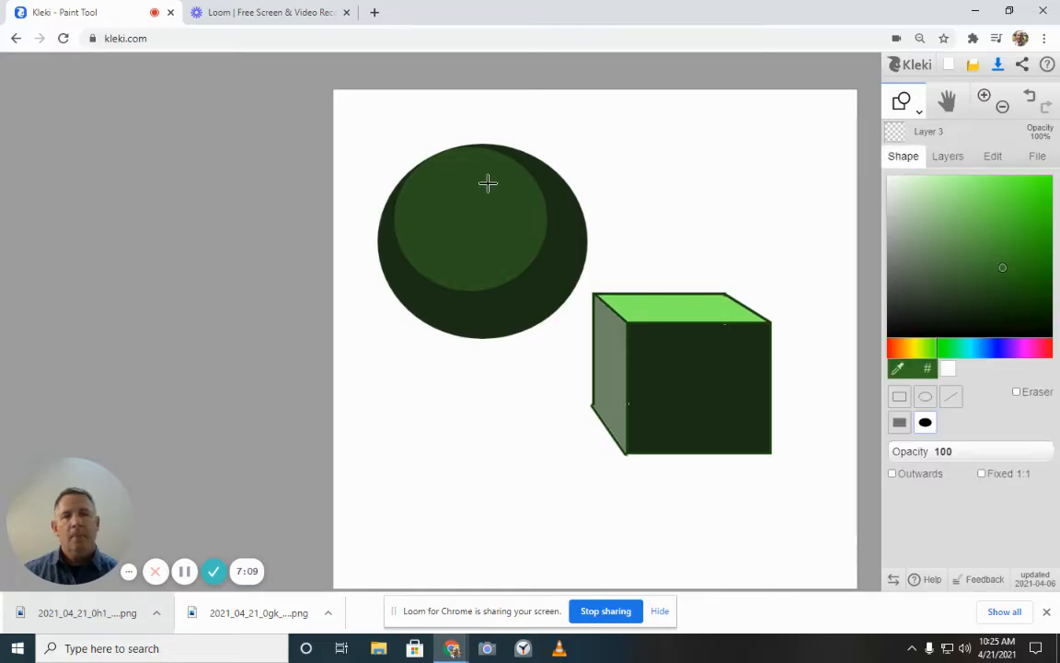
drag(414, 158, 528, 269)
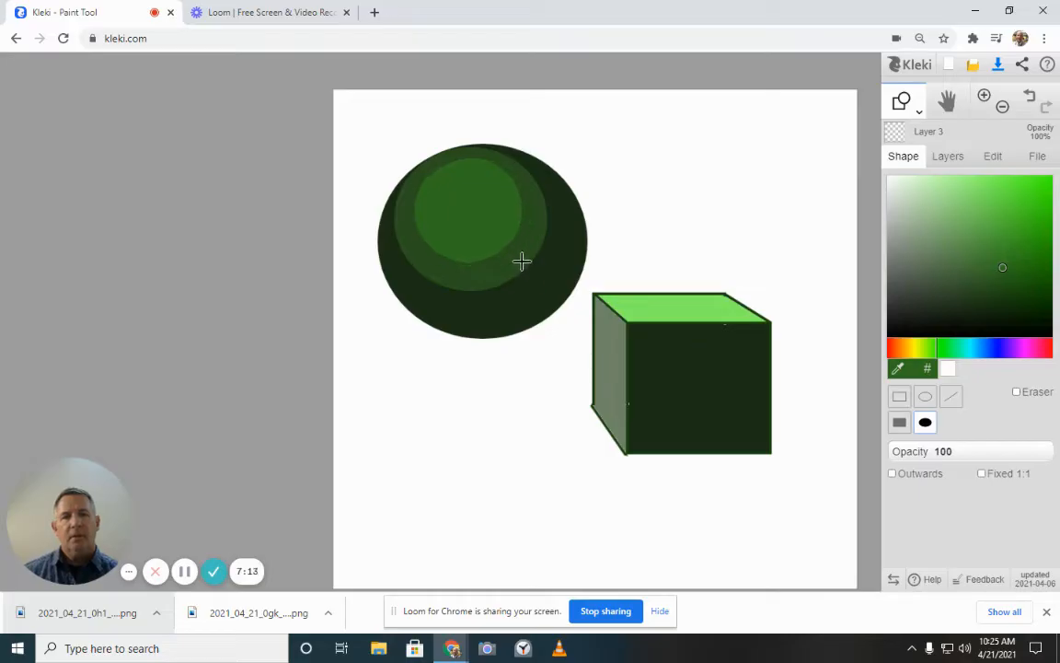
Step: Transform Layer 3 to shift its ellipse up and left to X 187, Y 168, near the sphere's upper-left edge
click(993, 157)
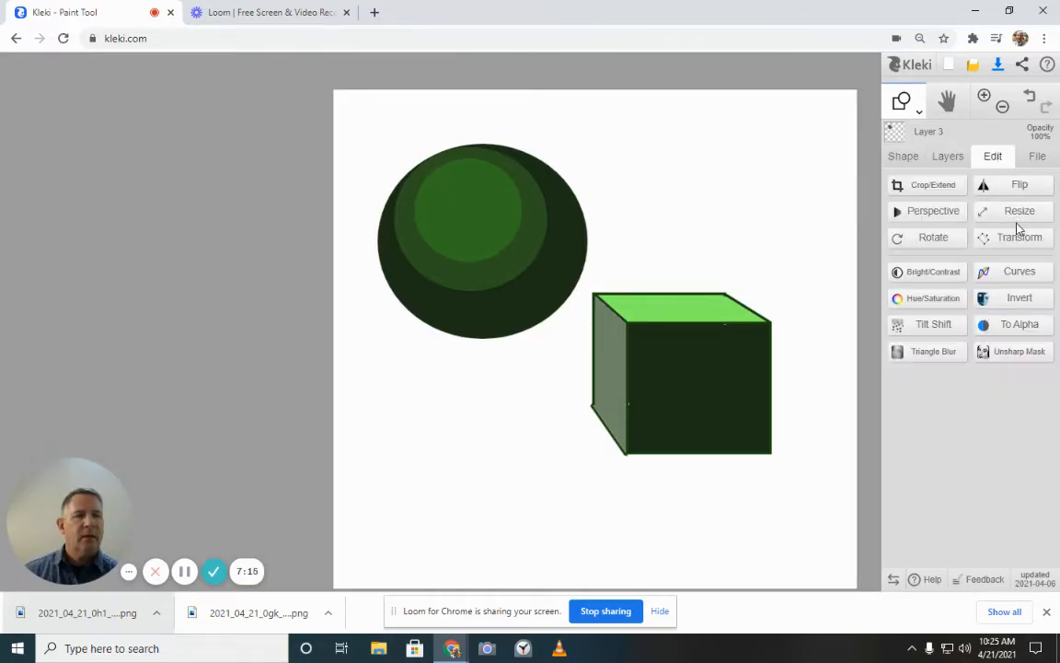
click(1020, 237)
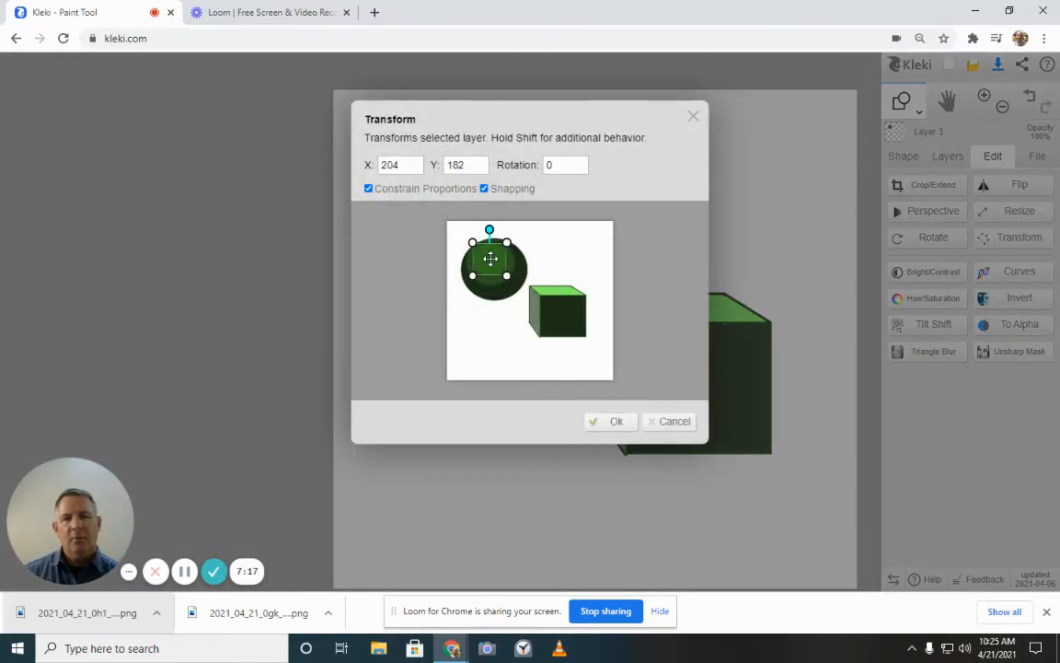
drag(489, 259, 487, 255)
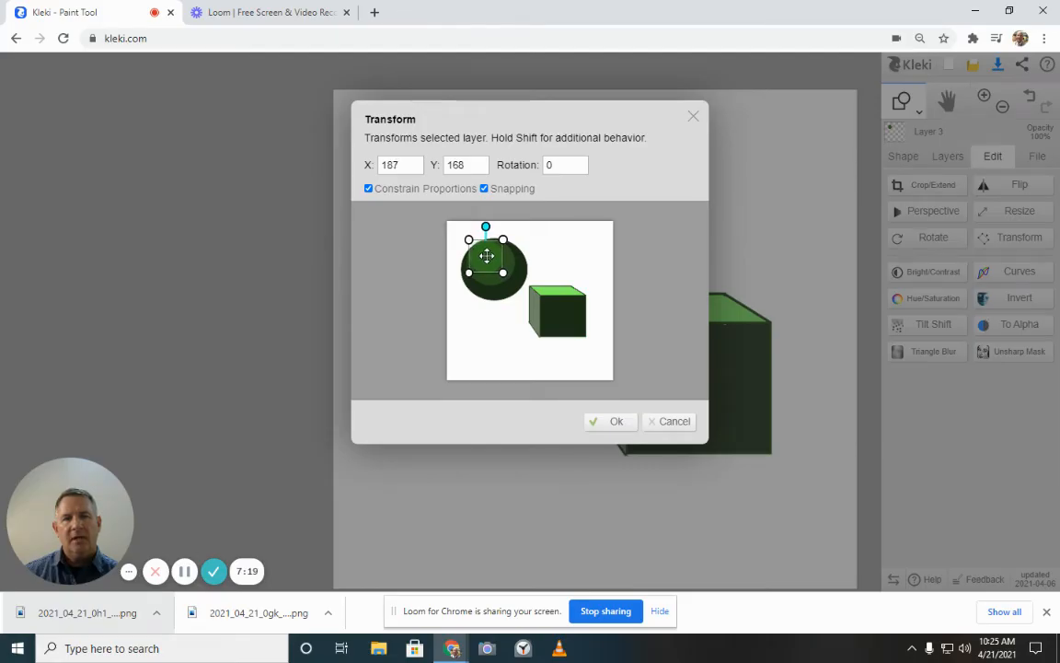
click(620, 420)
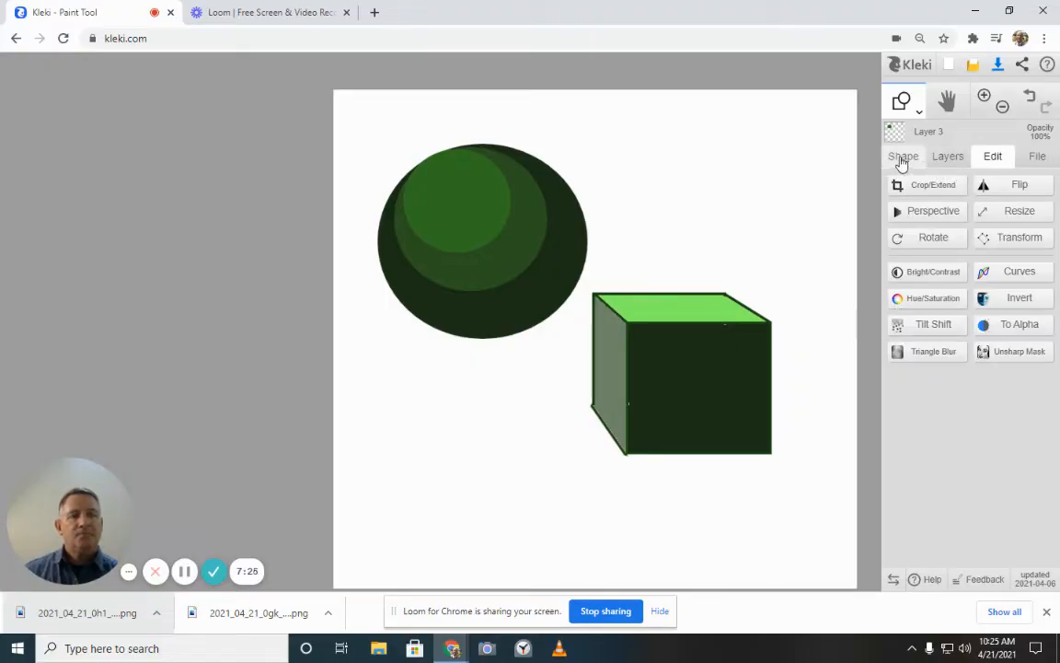
Step: Choose a brighter green, add a layer above Layer 3 and draw a smaller filled ellipse inside the Layer 3 ellipse
click(902, 160)
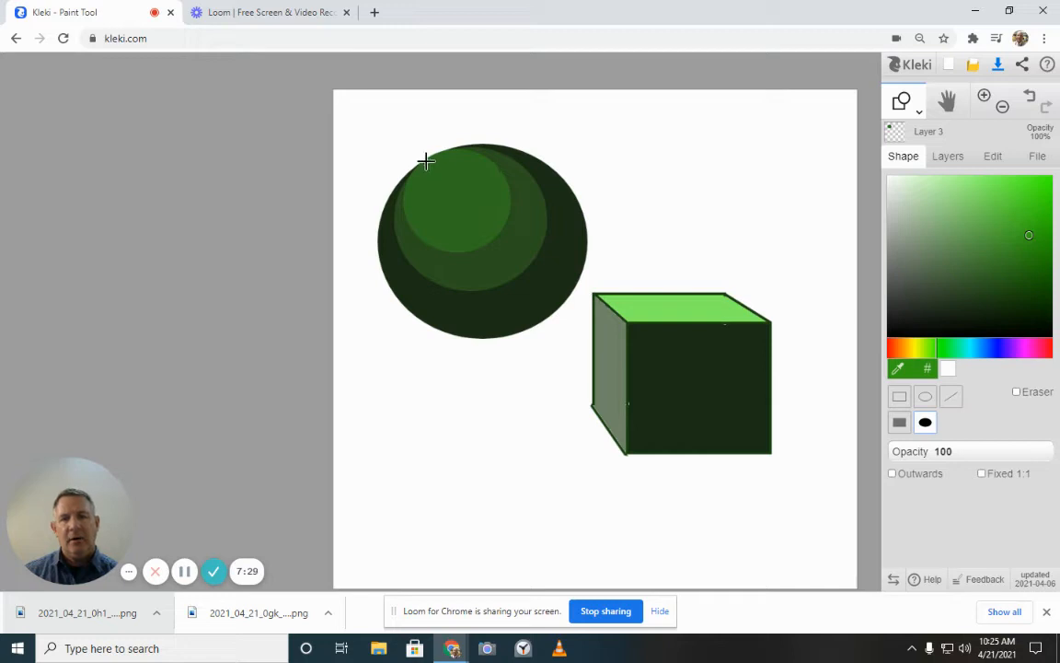
drag(426, 161, 496, 229)
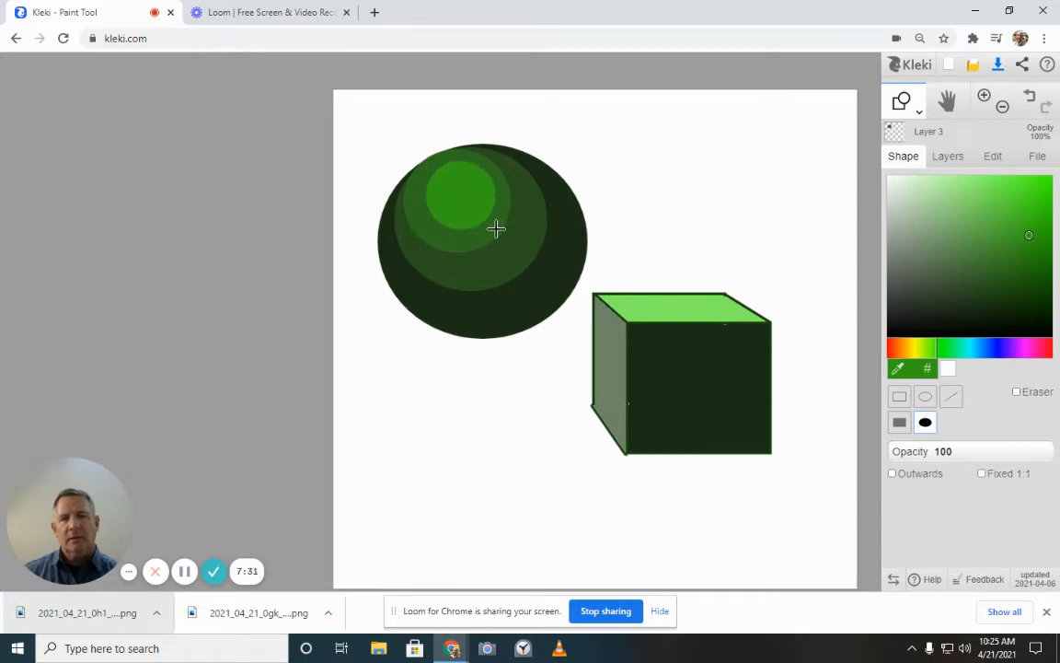
click(961, 162)
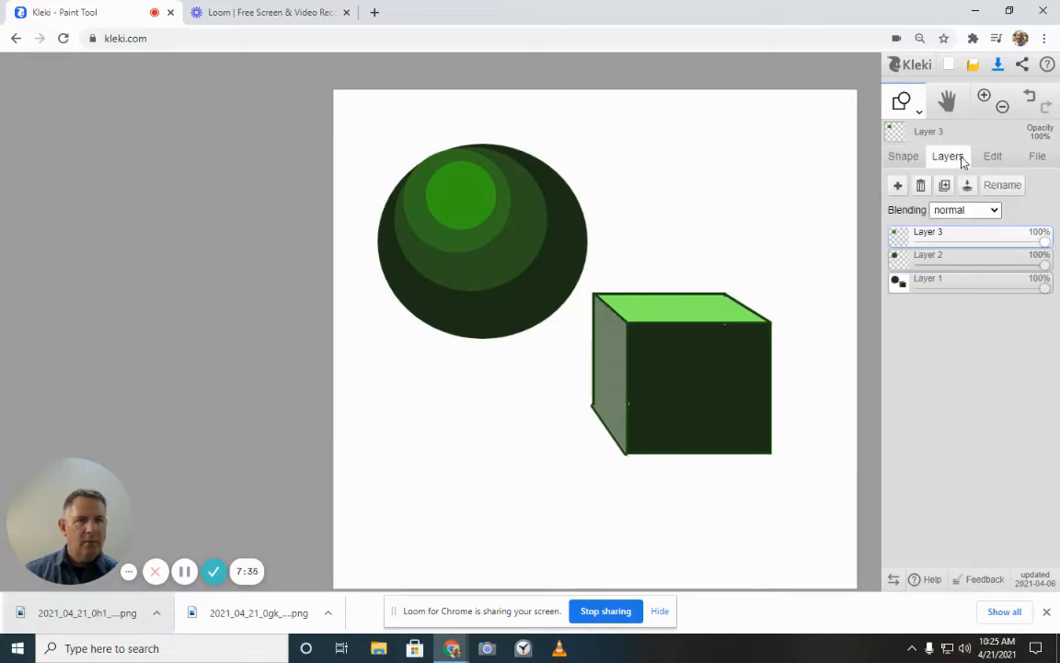
click(1030, 101)
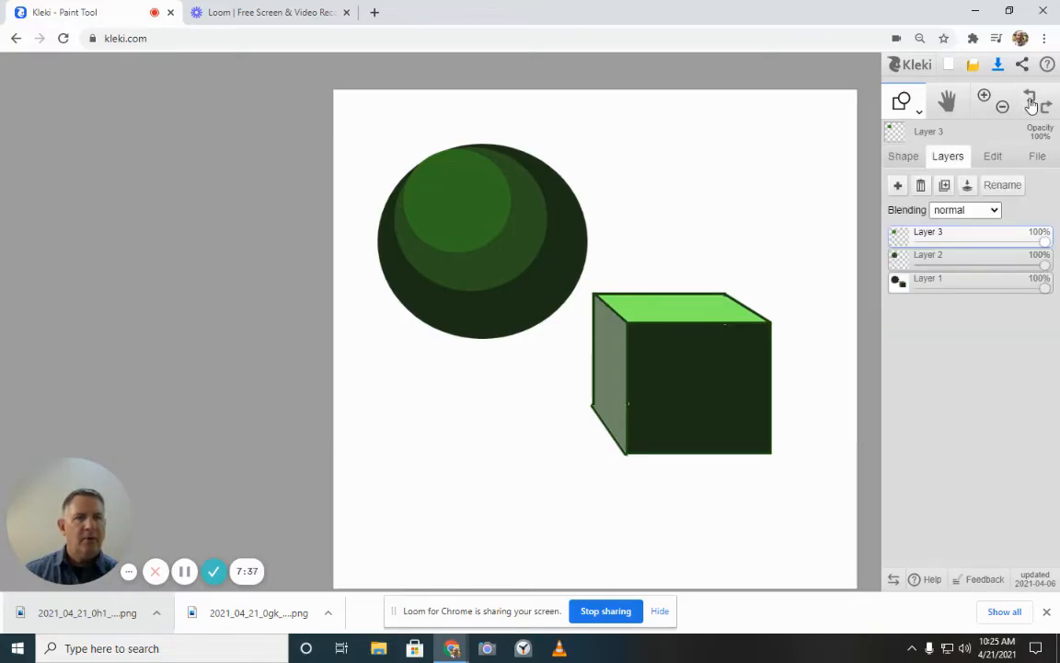
click(898, 186)
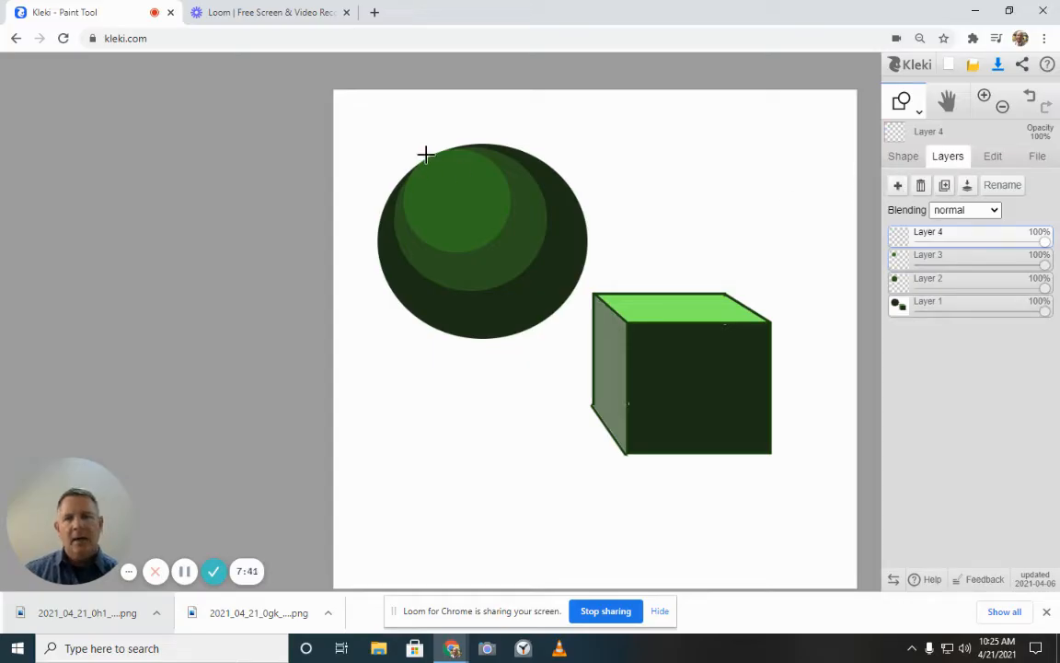
drag(426, 154, 498, 235)
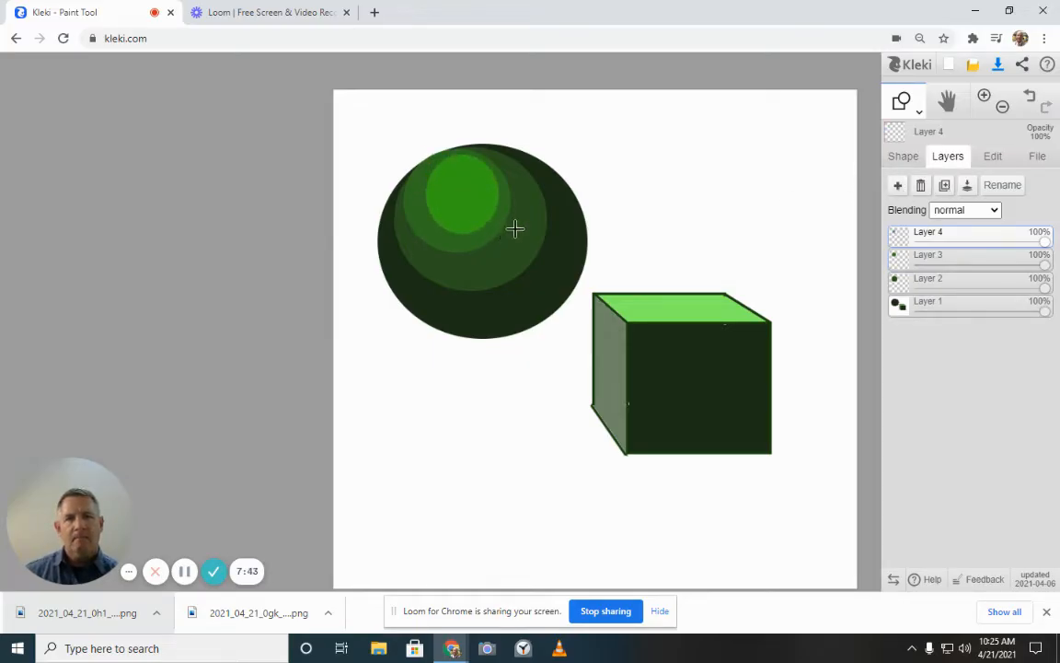
Step: Transform Layer 4 in successive moves until its ellipse sits at X 175, Y 165, inside the left part of the Layer 3 ellipse
click(1003, 161)
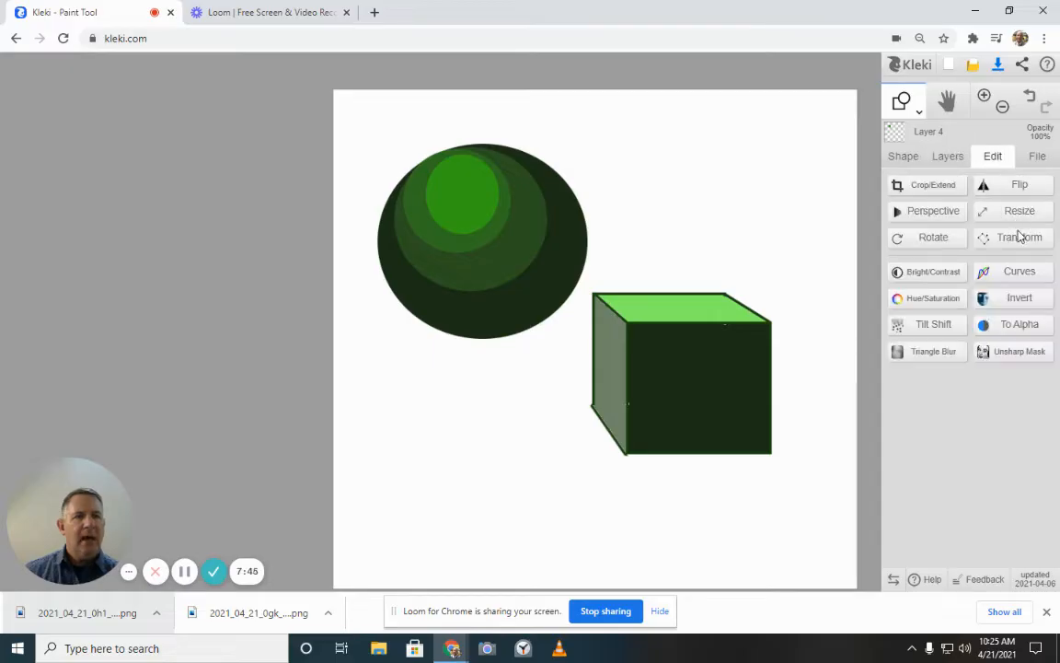
click(1018, 239)
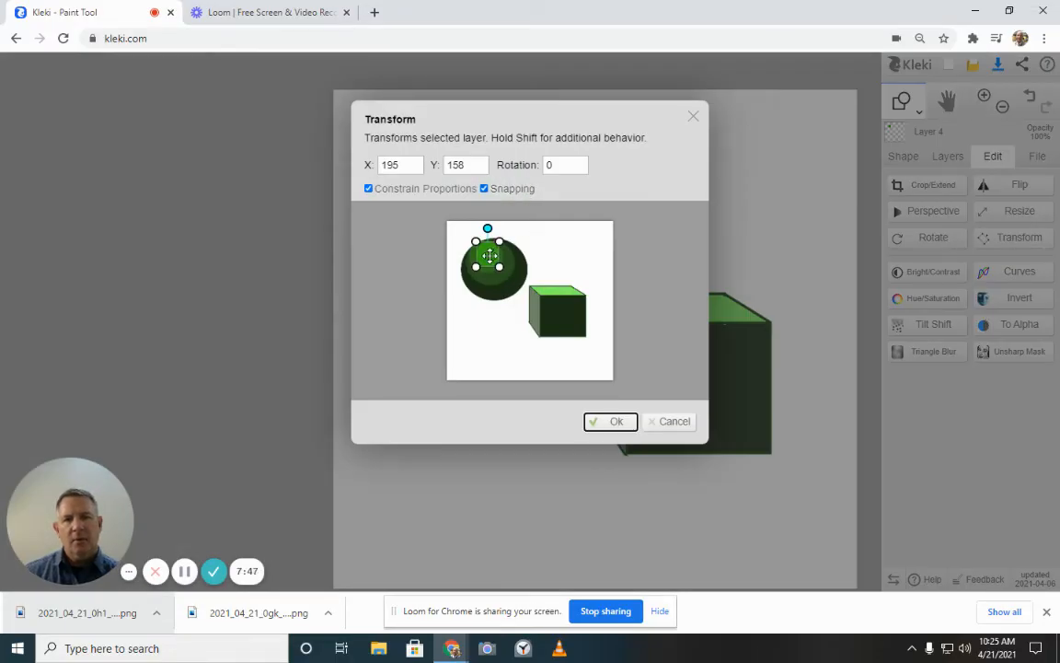
drag(490, 256, 485, 254)
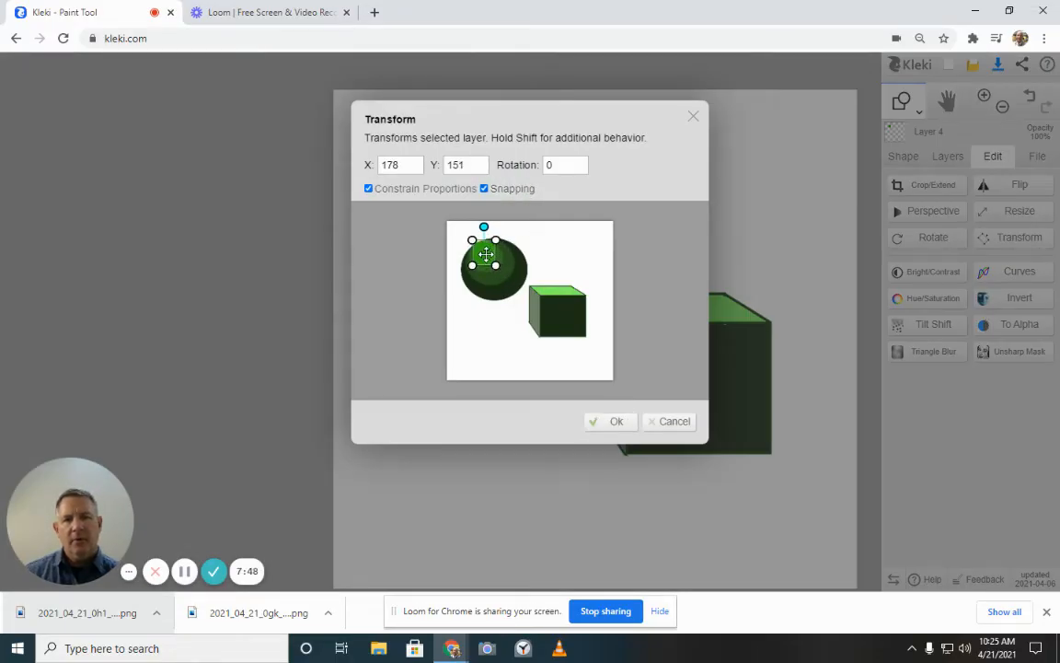
click(615, 421)
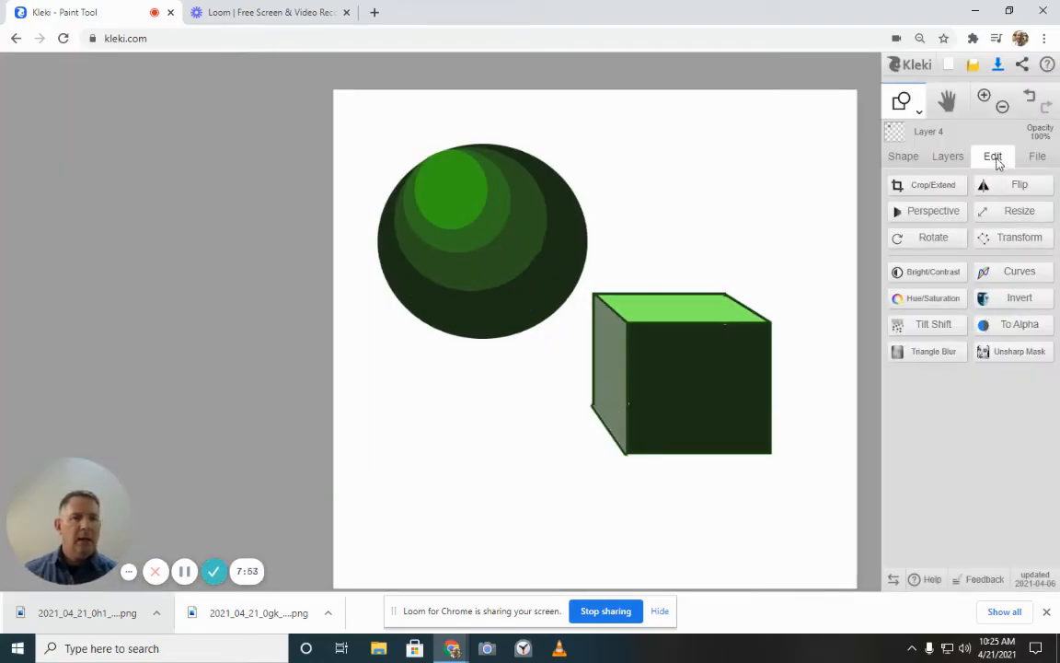
click(1020, 238)
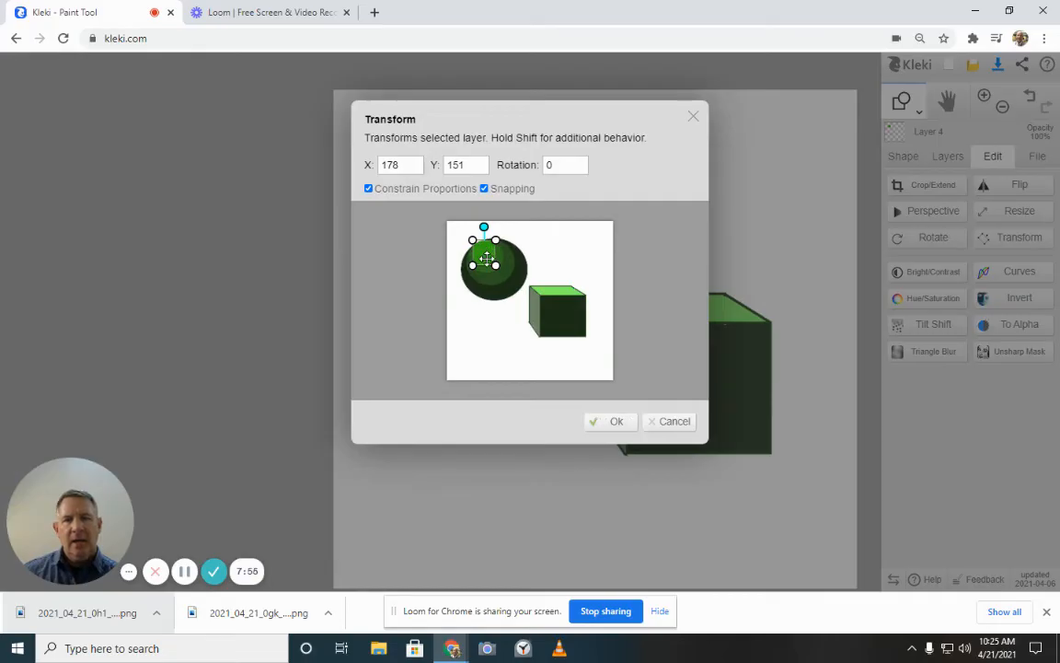
drag(486, 259, 484, 259)
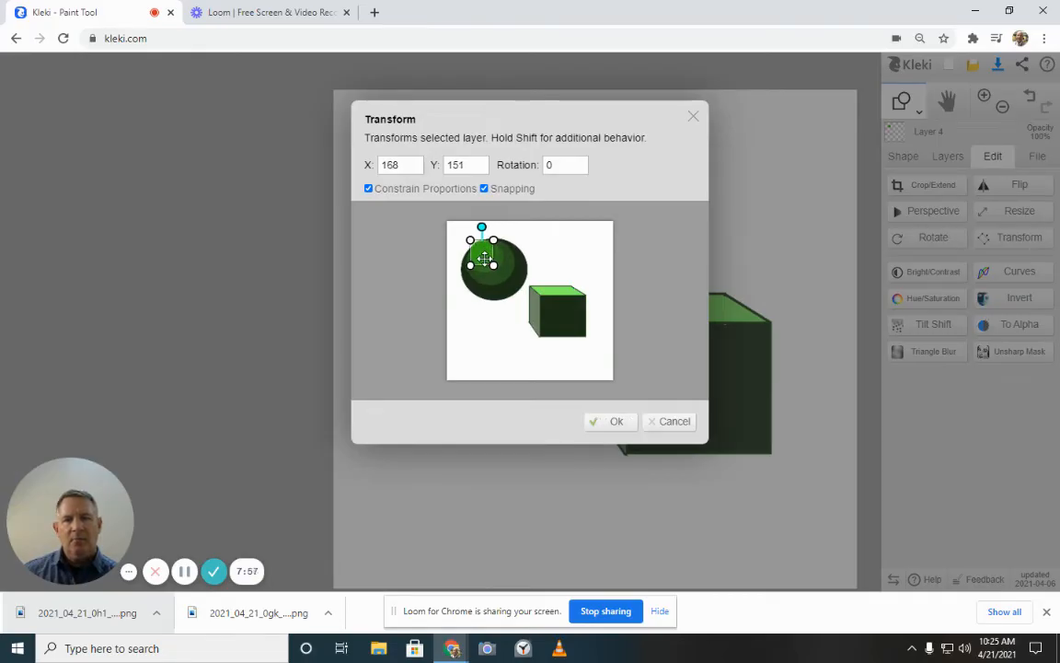
click(614, 423)
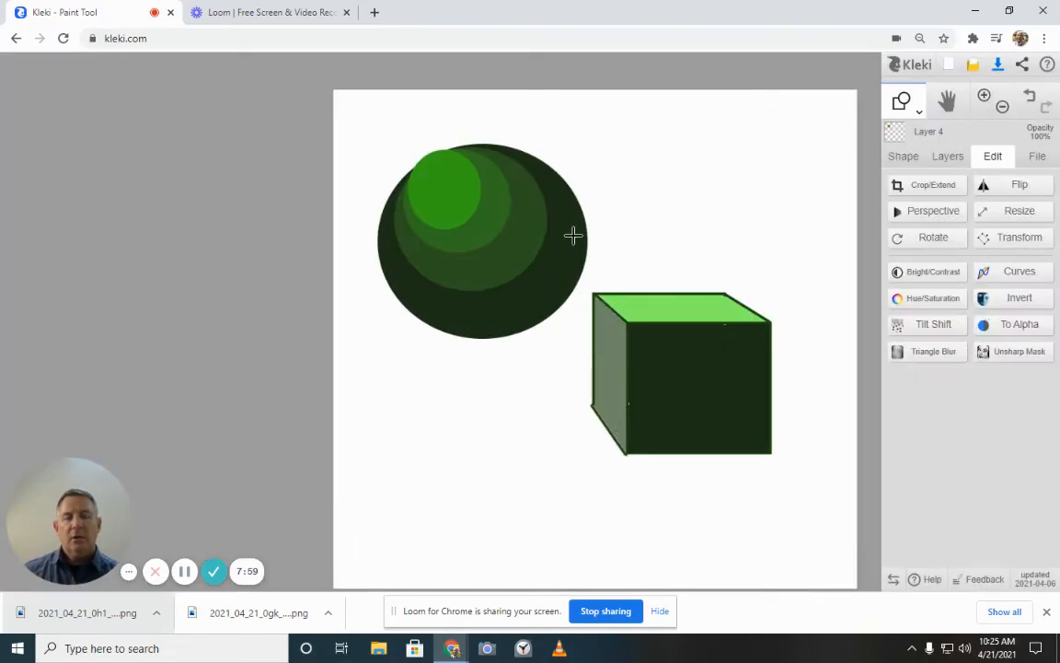
click(1019, 238)
drag(485, 260, 493, 257)
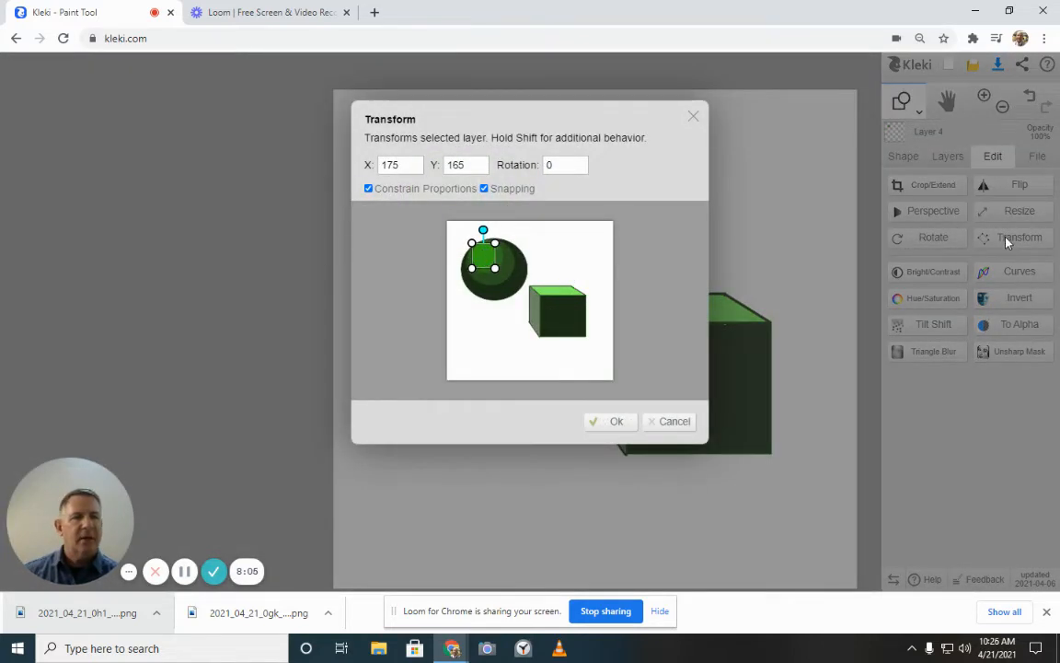
click(614, 422)
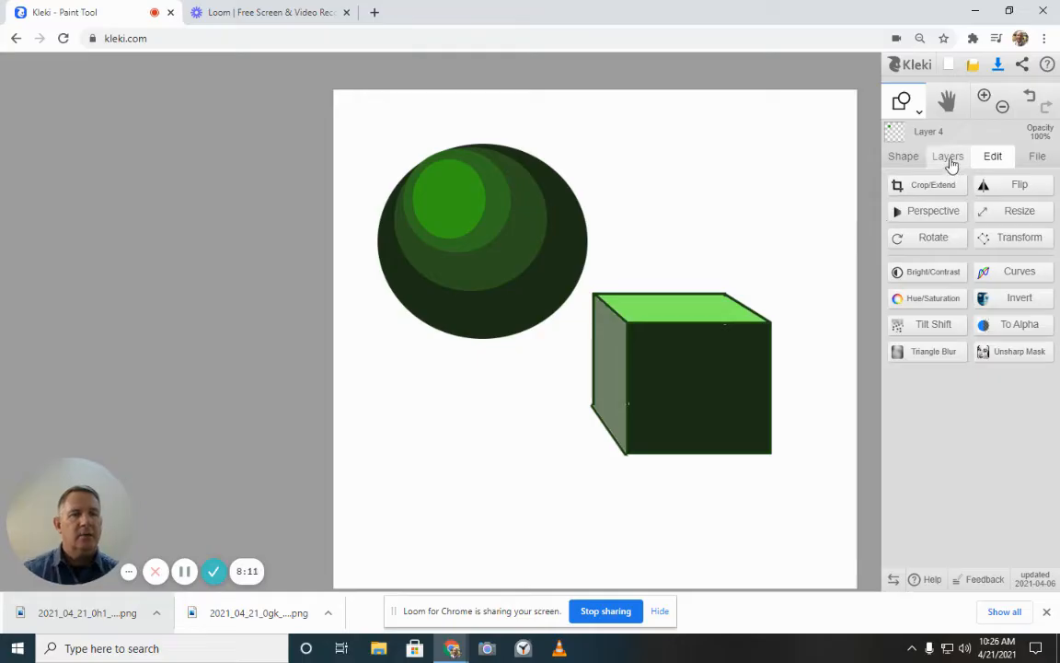
Step: Transform Layer 3 to nudge its ellipse down to X 184, Y 178 around the Layer 4 ellipse
click(948, 157)
click(954, 261)
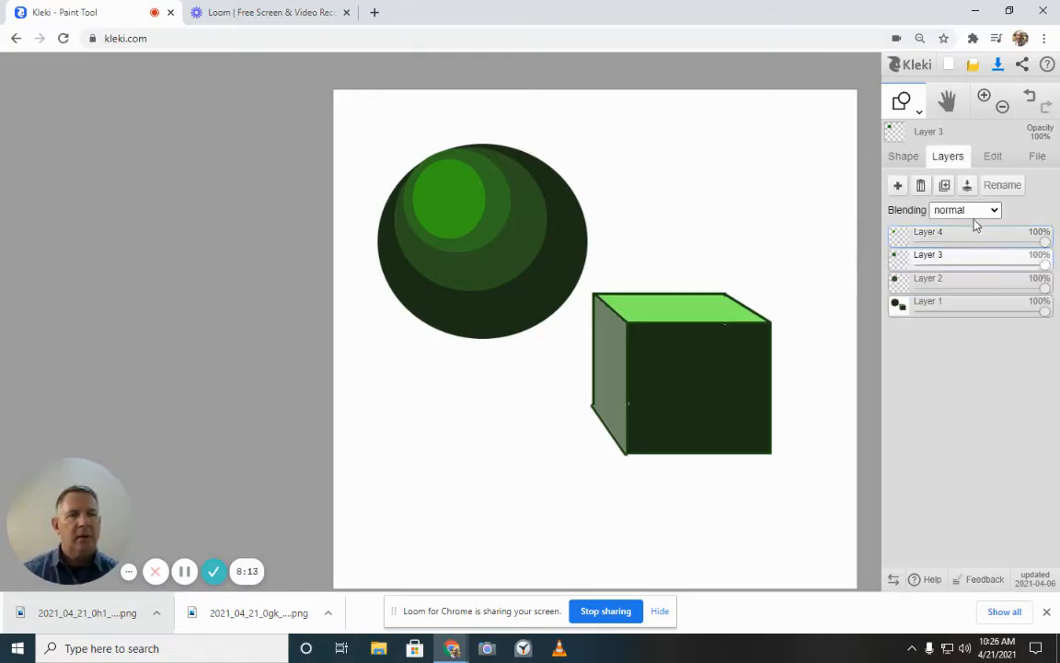
click(996, 159)
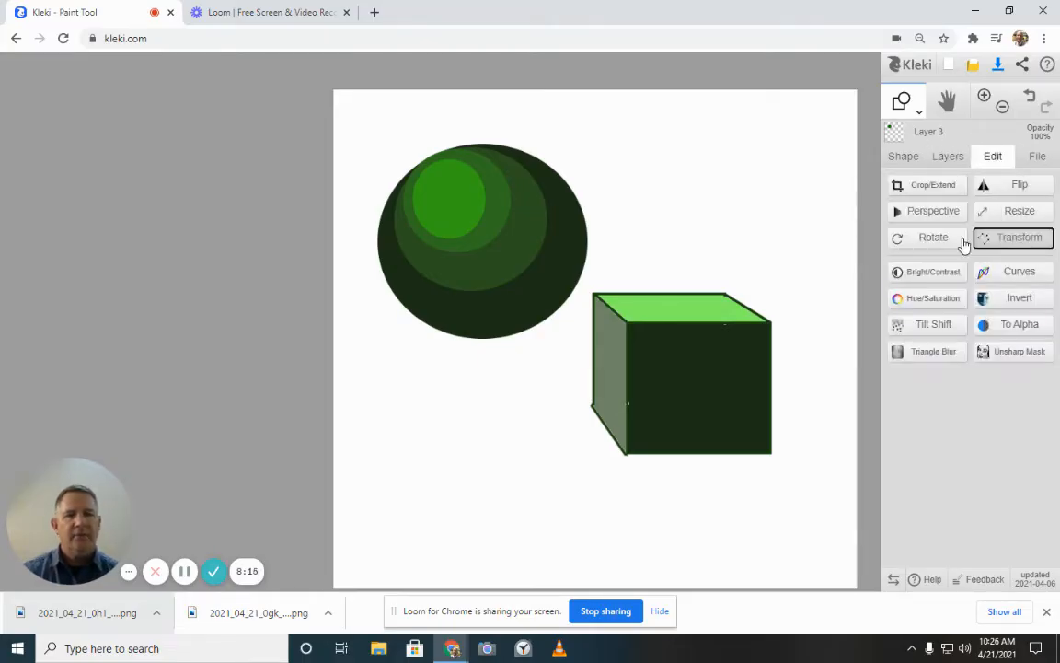
click(989, 237)
drag(497, 262, 497, 265)
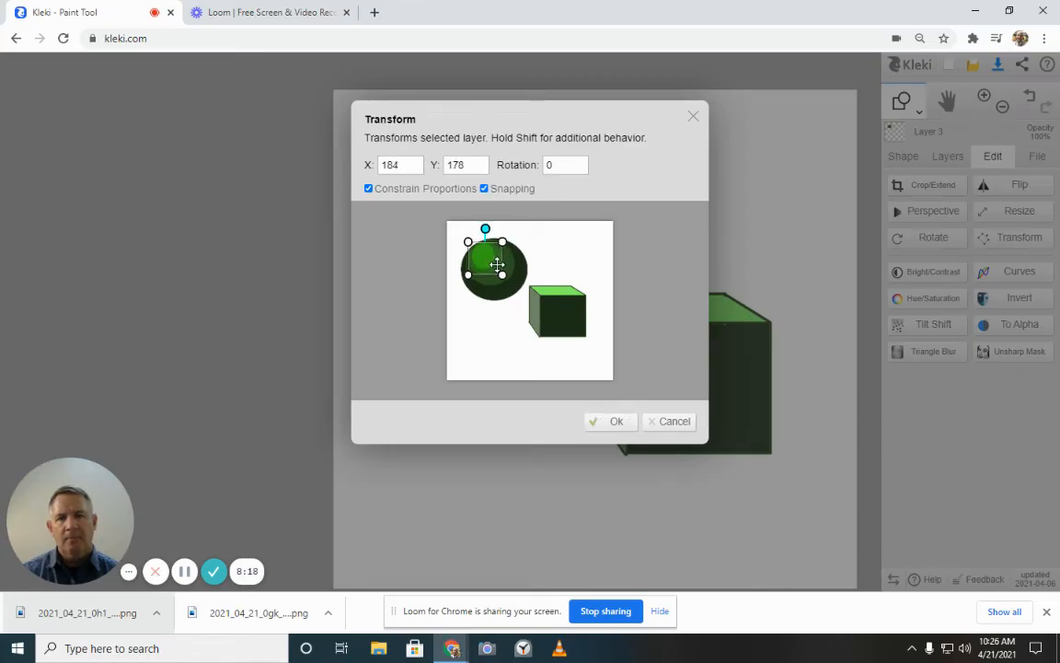
click(616, 420)
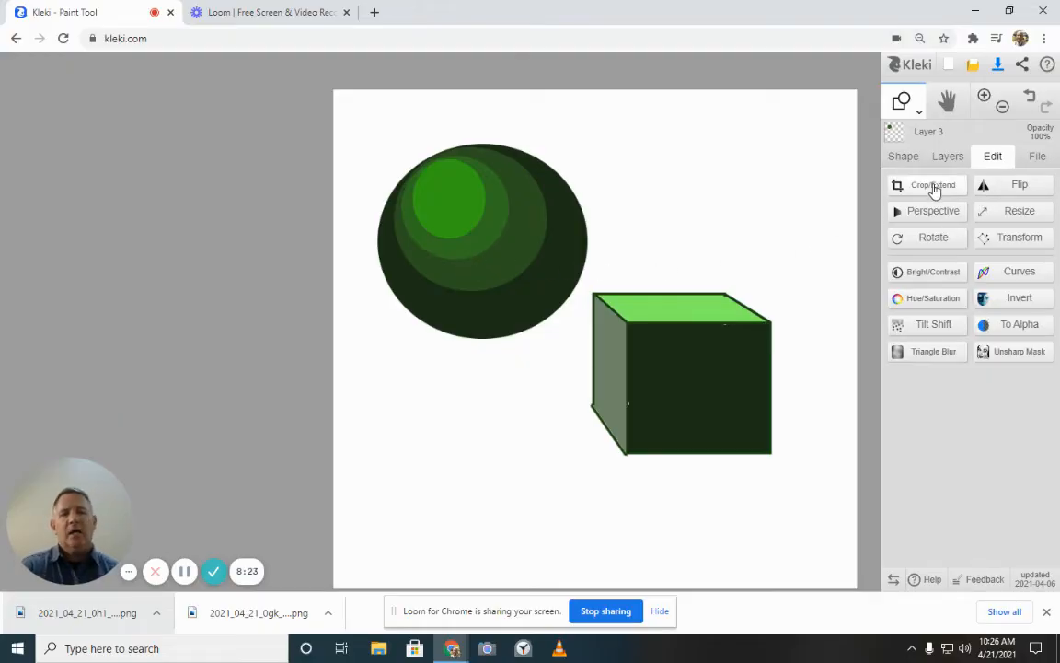
Step: Add a layer and draw two progressively smaller filled ellipses, bright green and lighter green, within the area of the Layer 4 ellipse
click(948, 156)
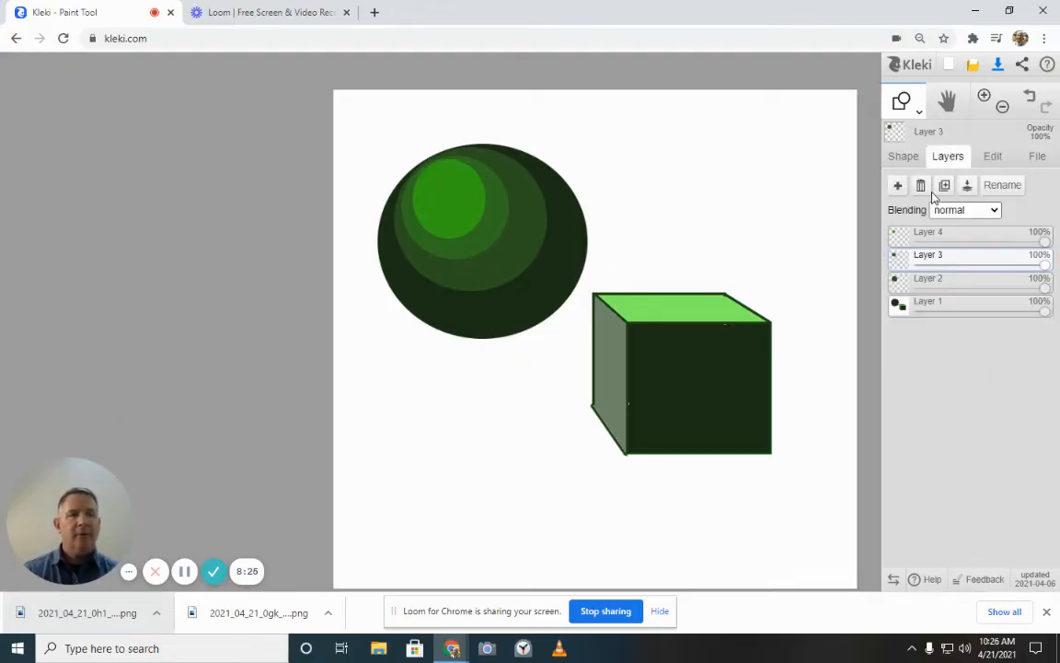
click(899, 185)
click(903, 157)
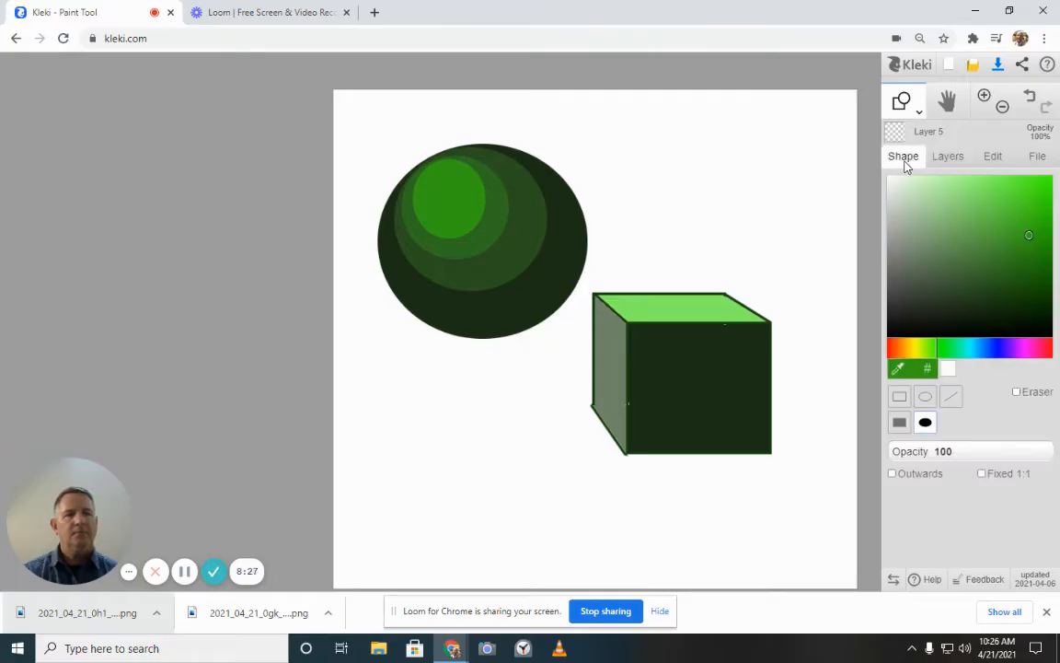
click(1033, 205)
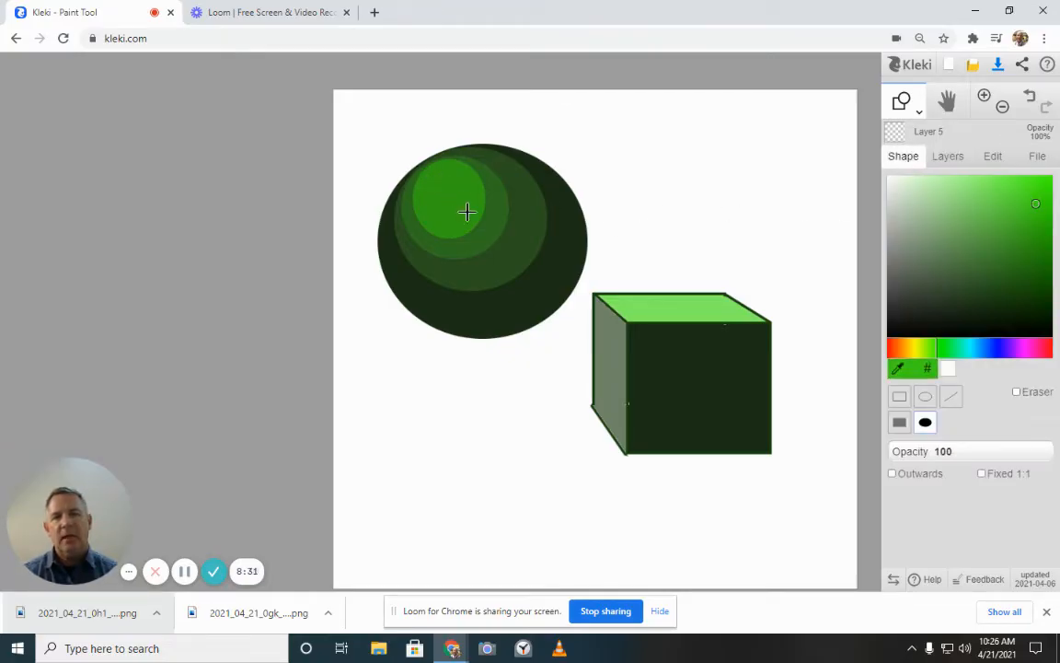
click(995, 188)
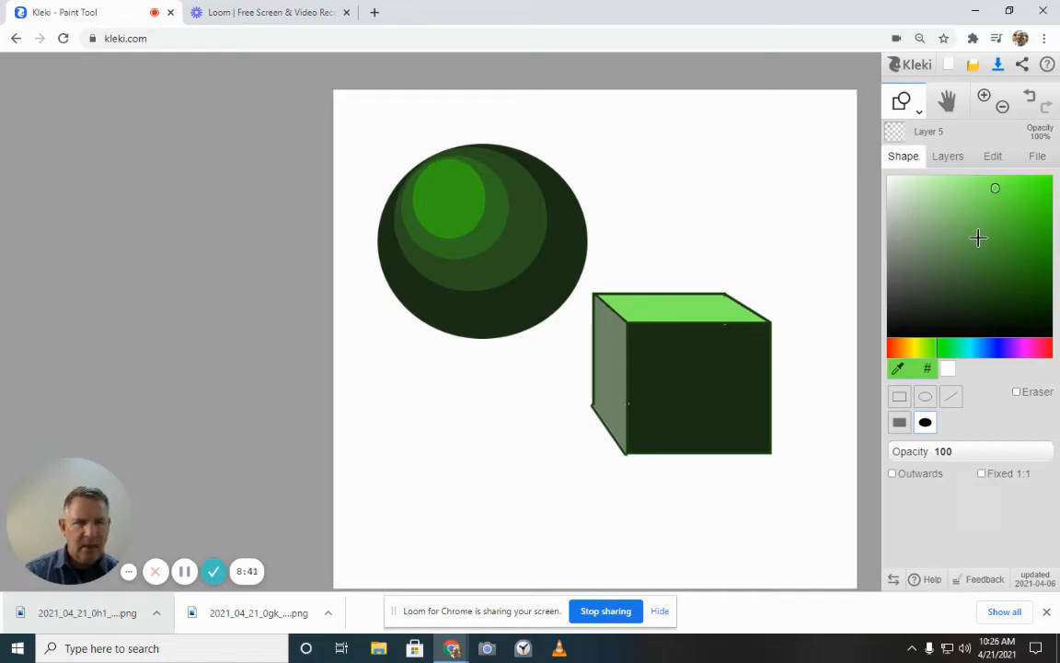
click(948, 156)
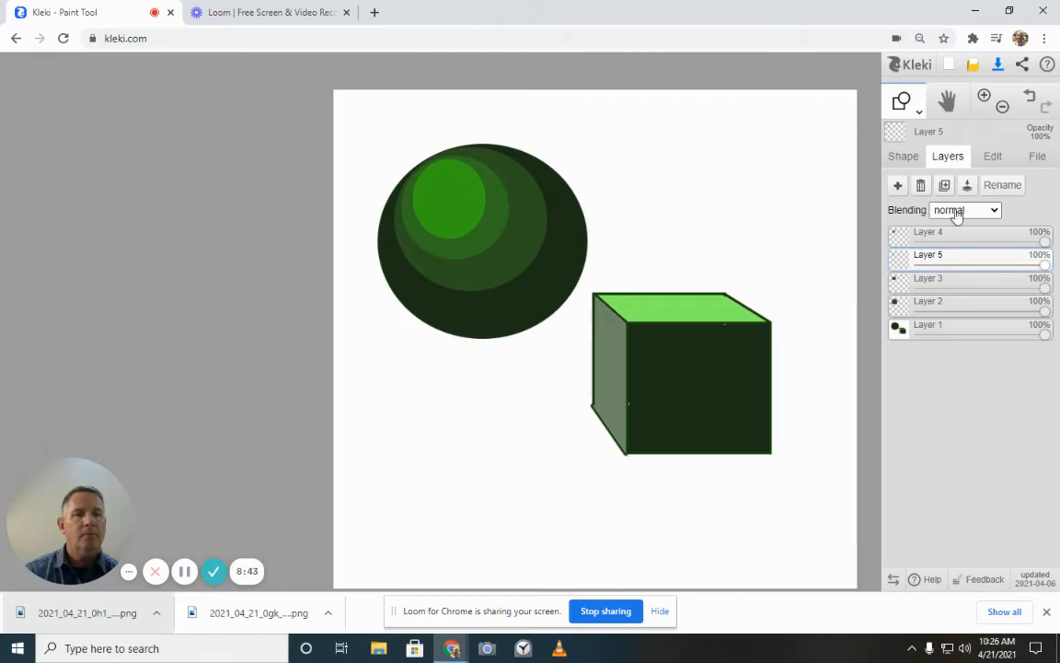
drag(966, 262, 962, 244)
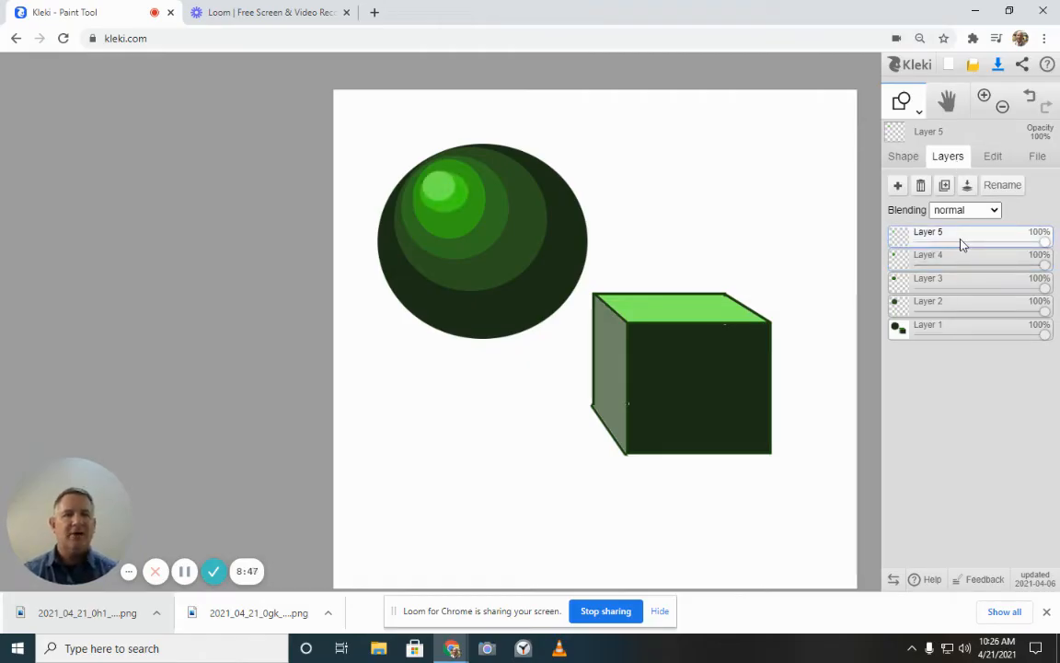
click(1029, 98)
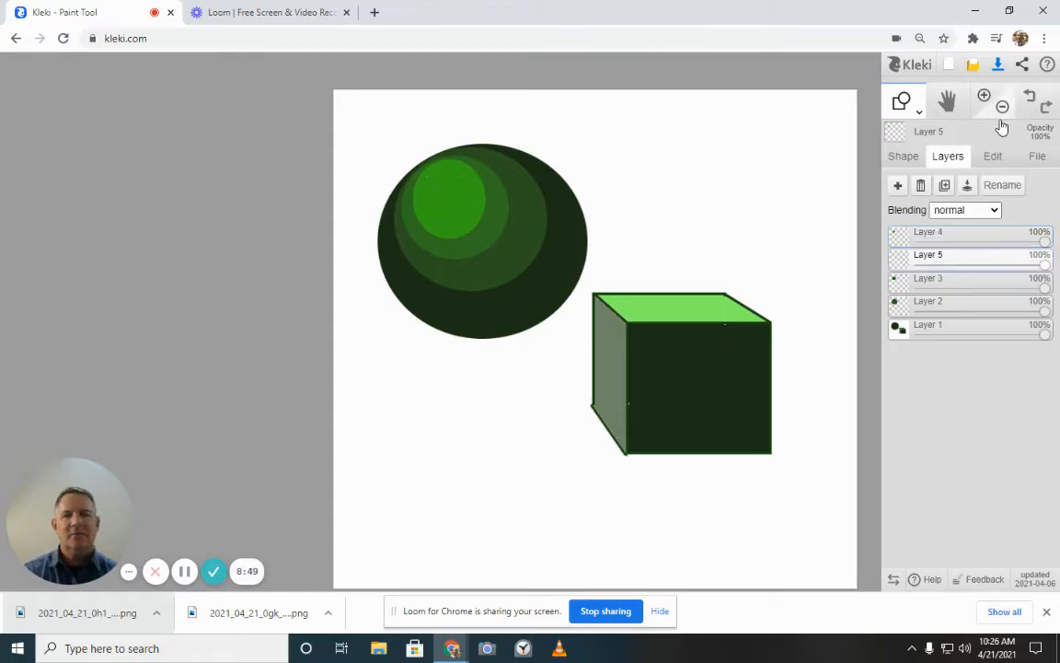
Step: Move Layer 5 above Layer 4 in the layer order
click(898, 157)
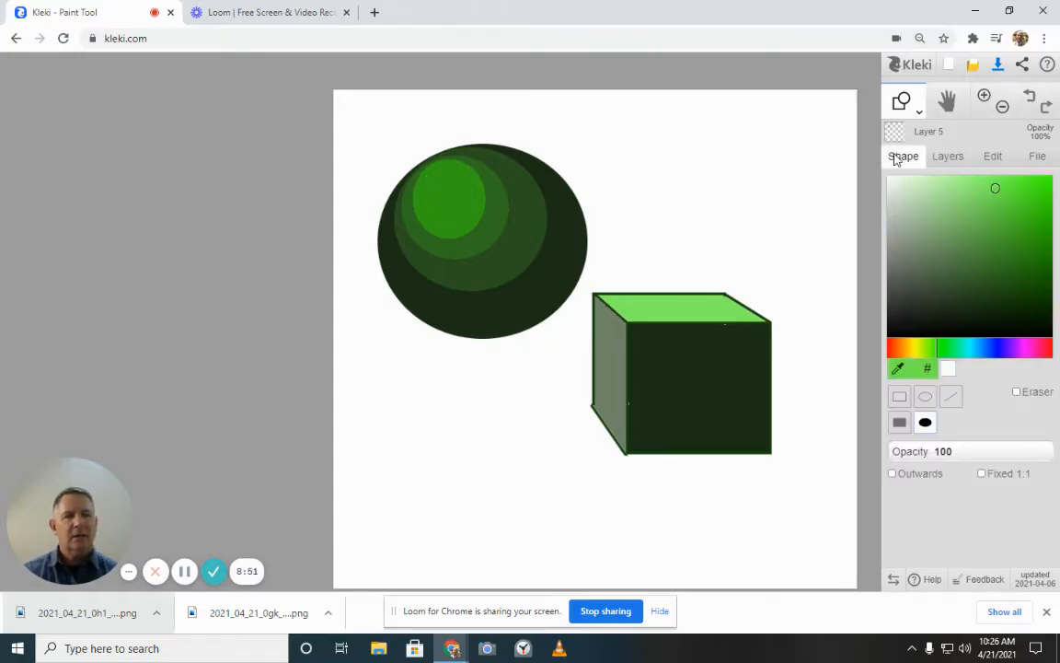
click(944, 158)
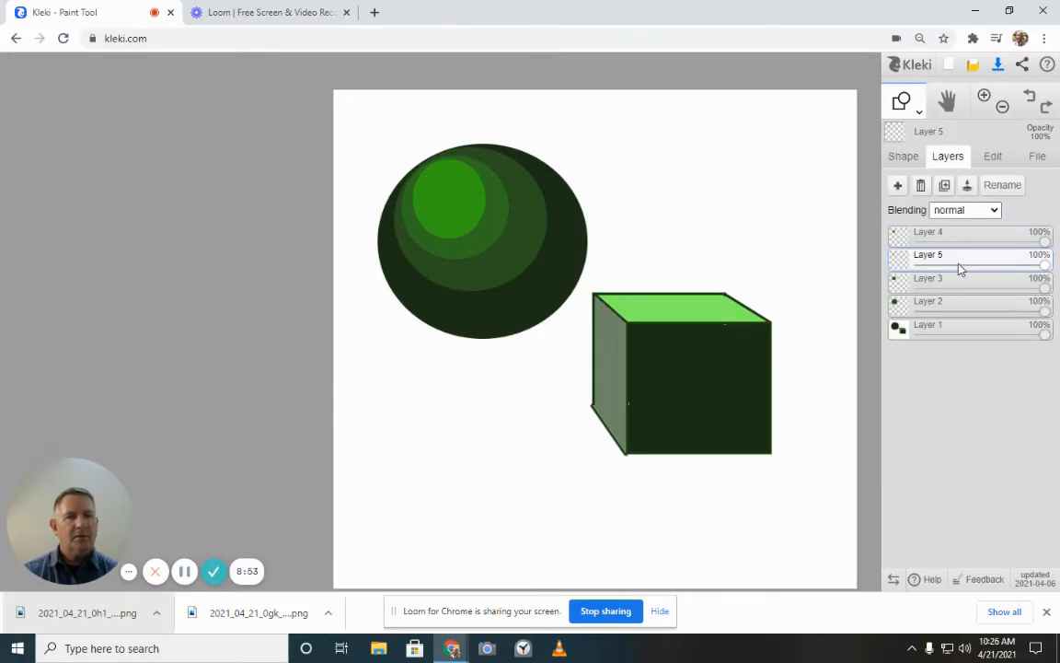
drag(959, 268, 962, 242)
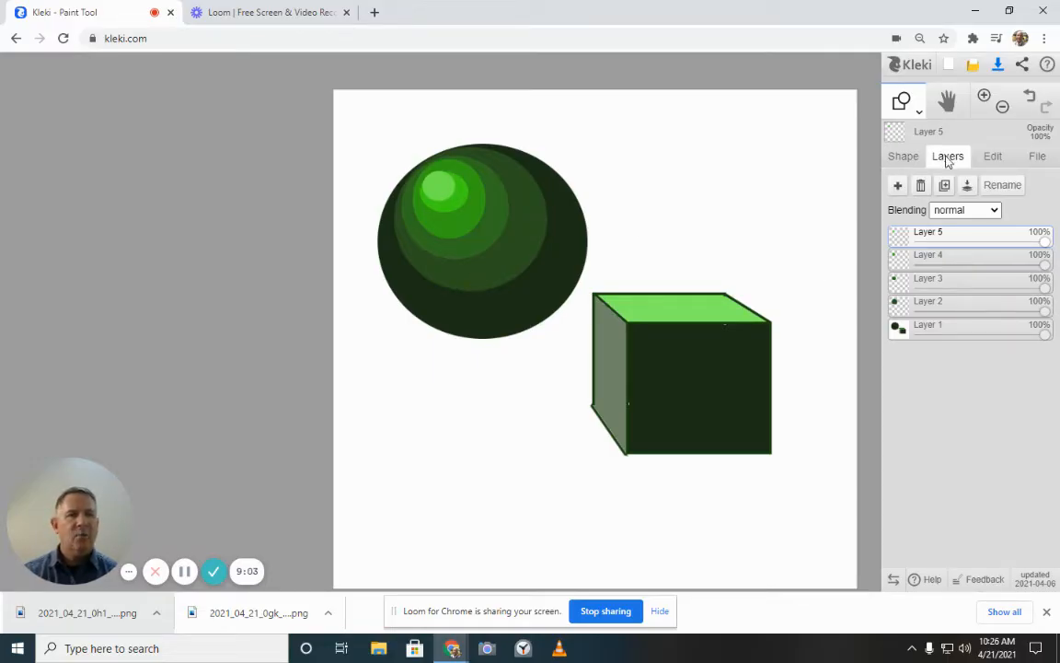
Step: Add a layer and draw a large filled ellipse in medium-dark green over most of the sphere's dark base
click(899, 186)
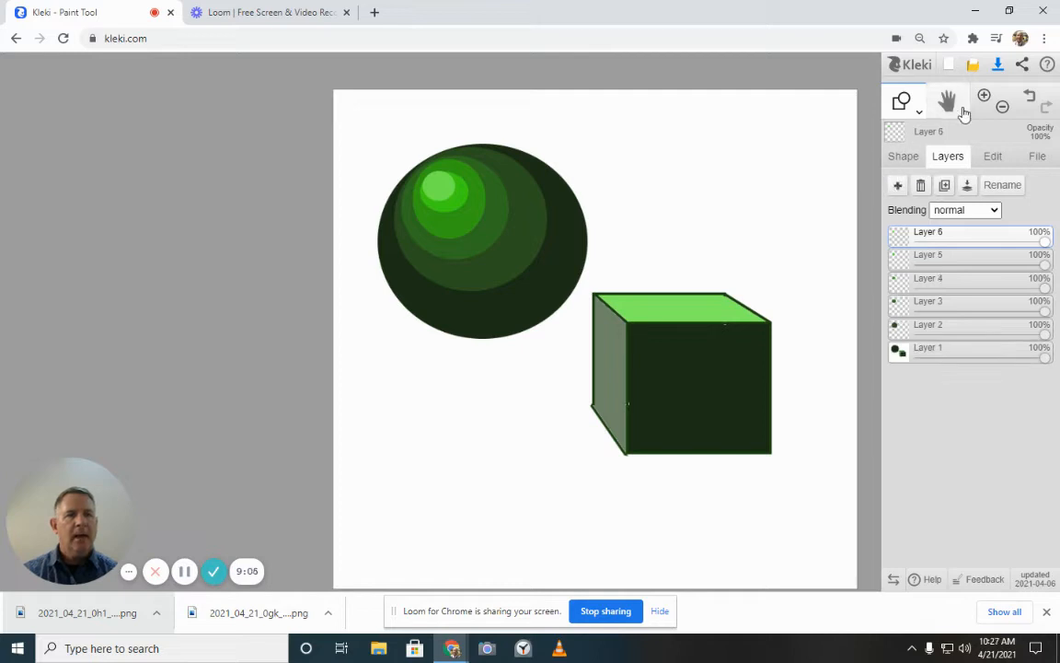
click(911, 110)
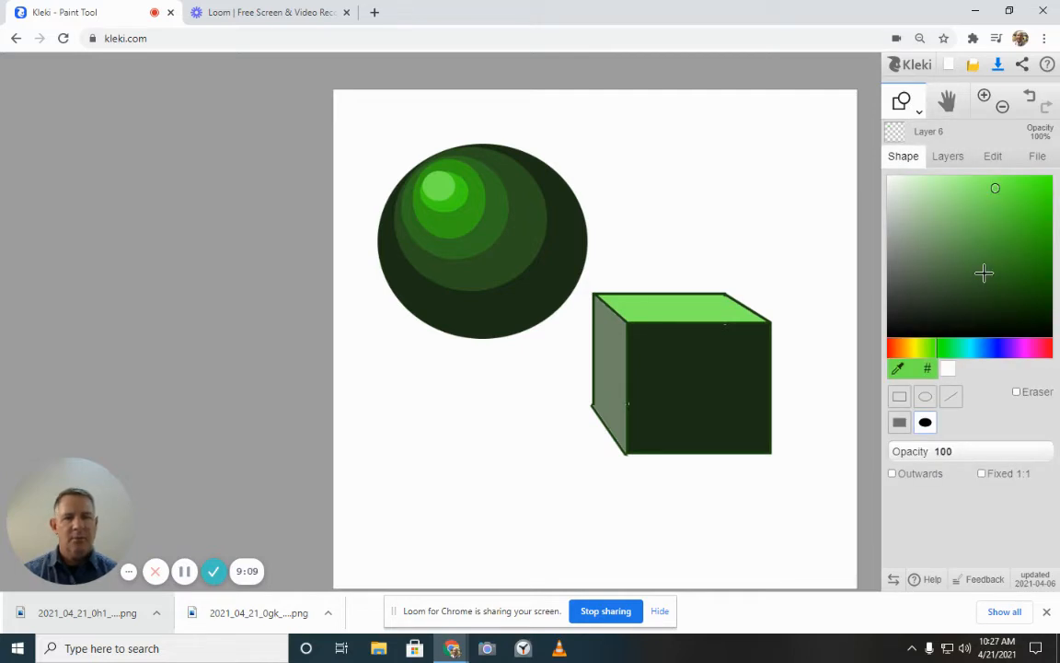
click(984, 272)
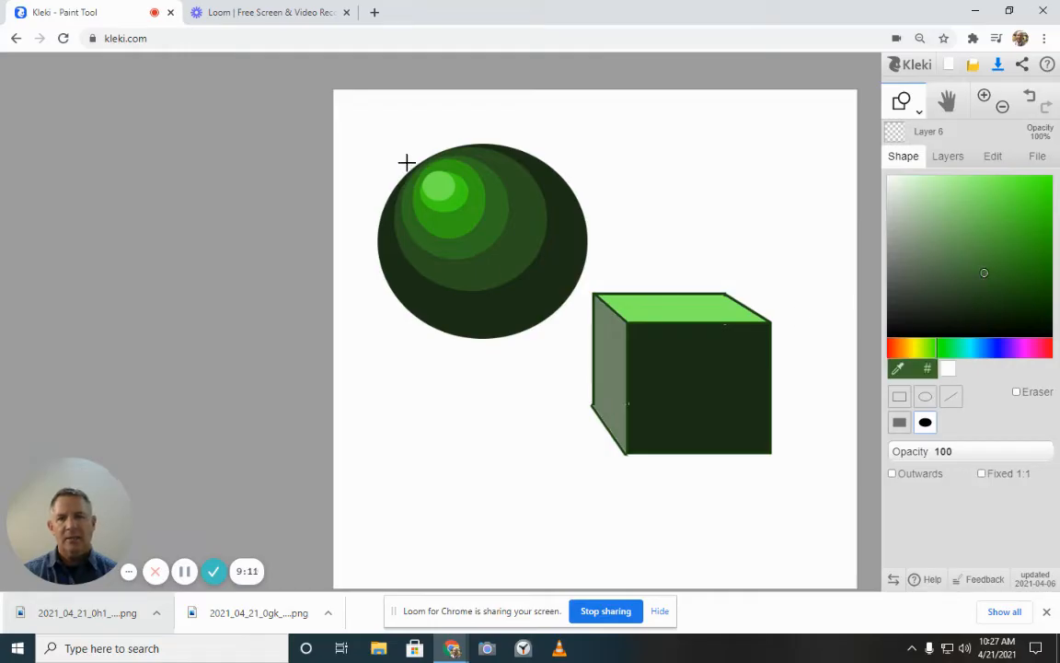
drag(407, 161, 586, 322)
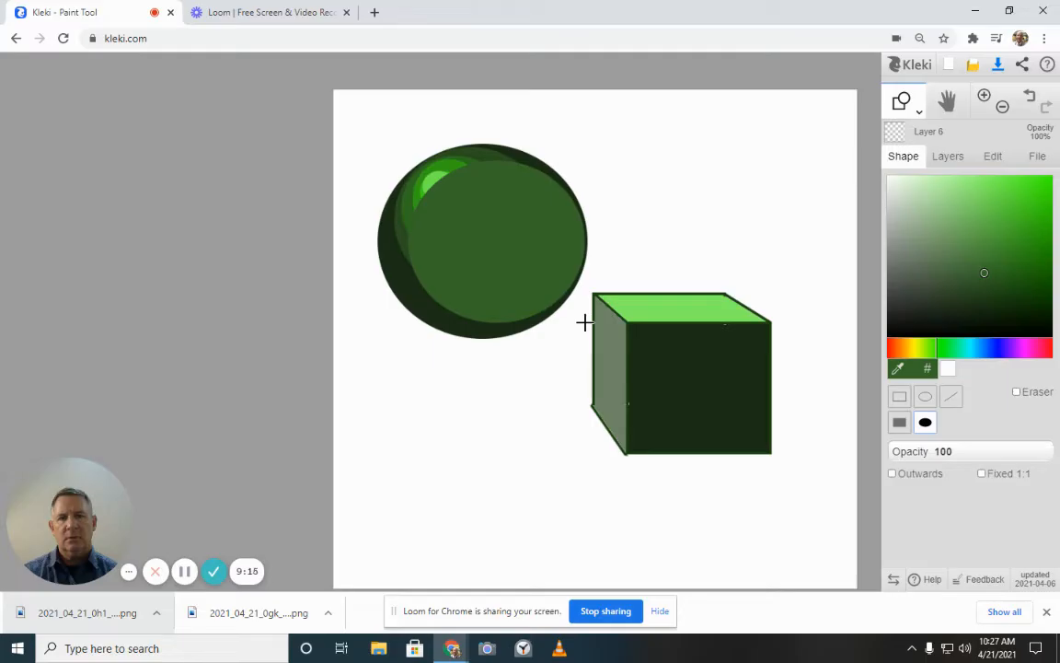
Step: Move Layer 6 between Layer 2 and Layer 1, and transform its ellipse up and left to surround the Layer 2 ellipse
click(953, 158)
drag(958, 234, 946, 331)
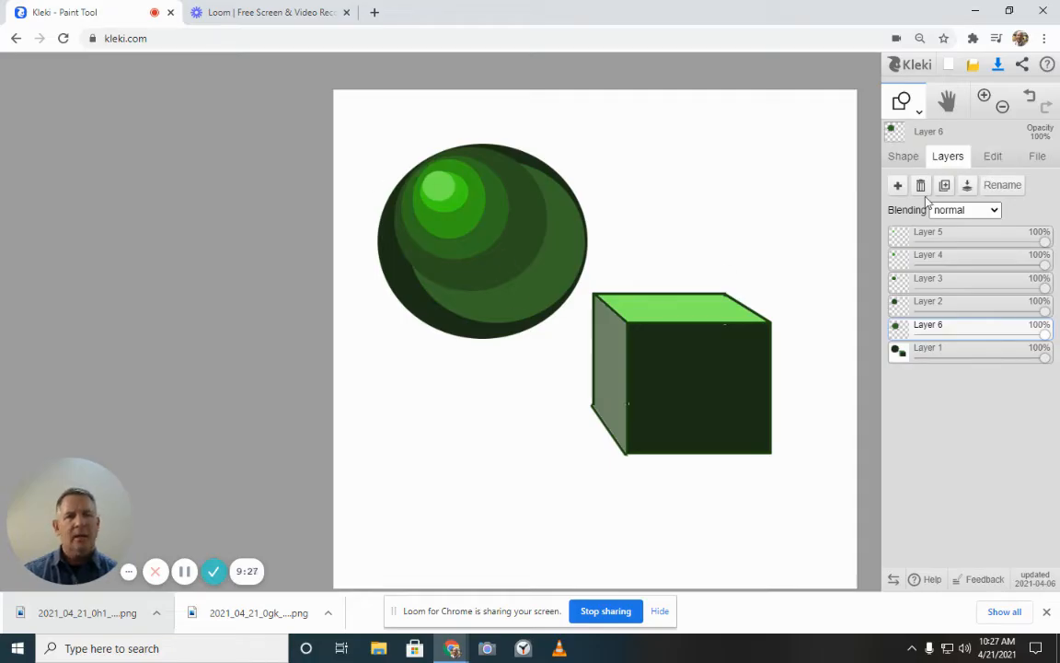
click(993, 157)
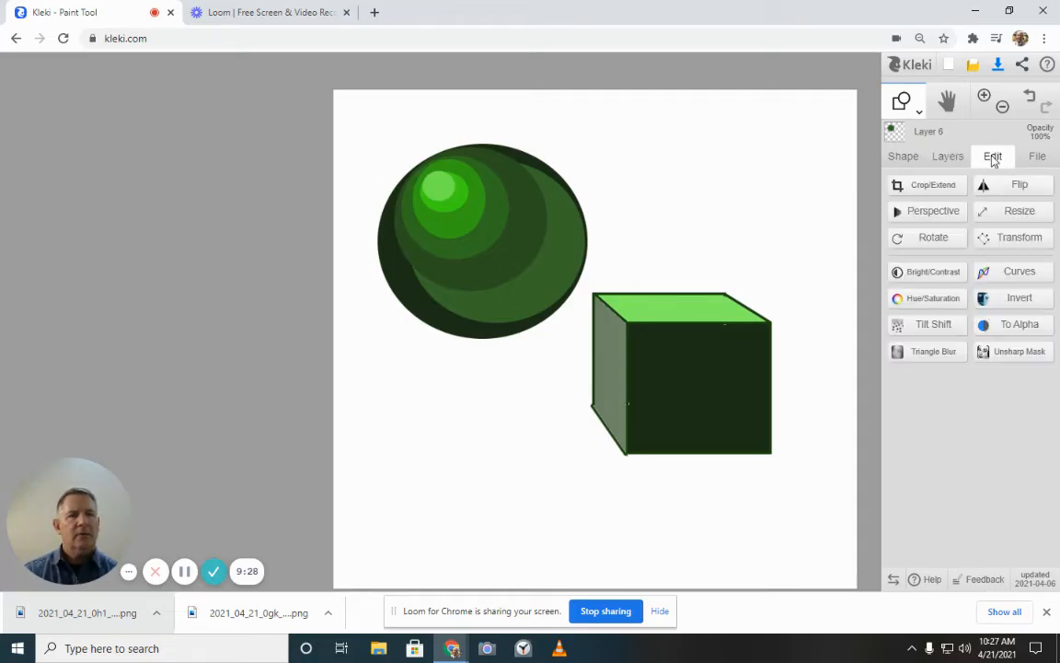
click(1005, 241)
drag(508, 269, 502, 269)
click(613, 421)
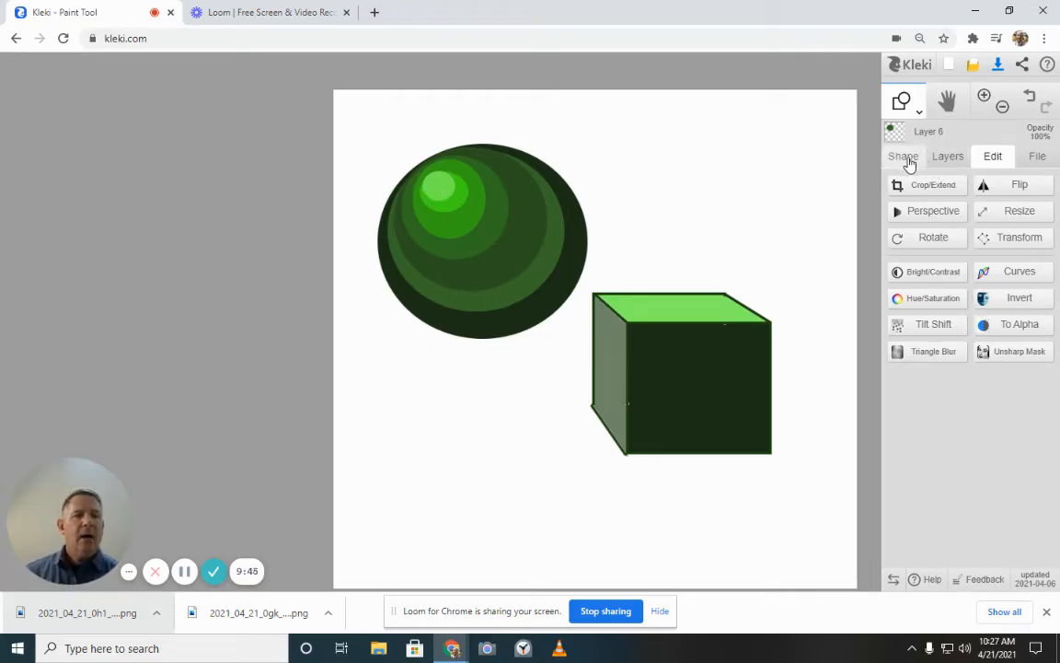
Step: Soften the sphere's lower and lower-right outer edge in medium-dark greens with the blending brush at size 63 and opacity 3
click(915, 110)
click(905, 138)
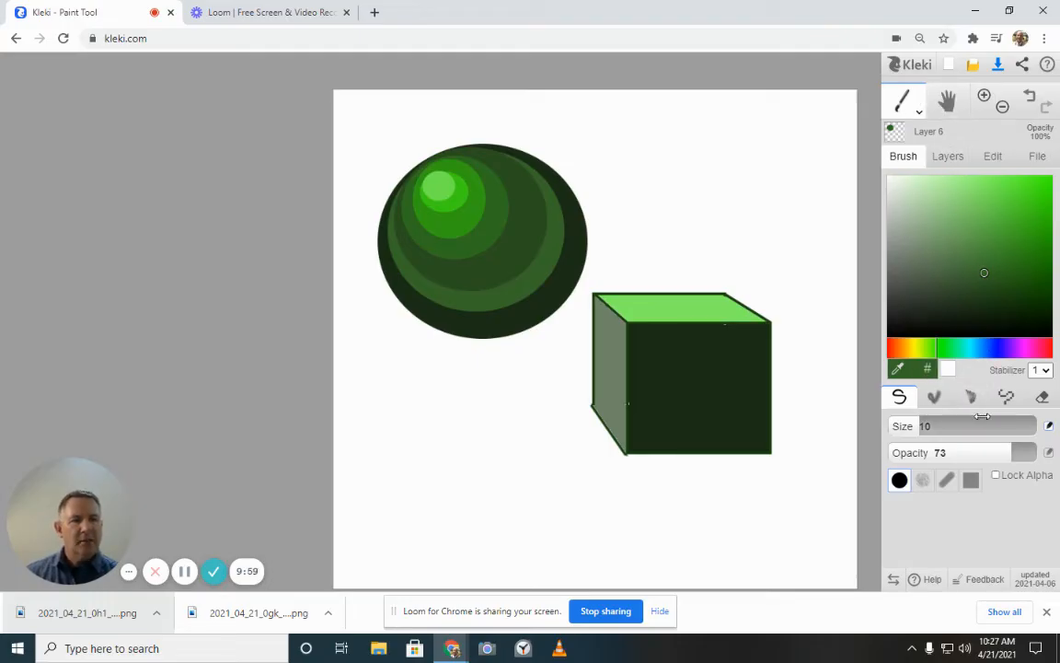
click(936, 396)
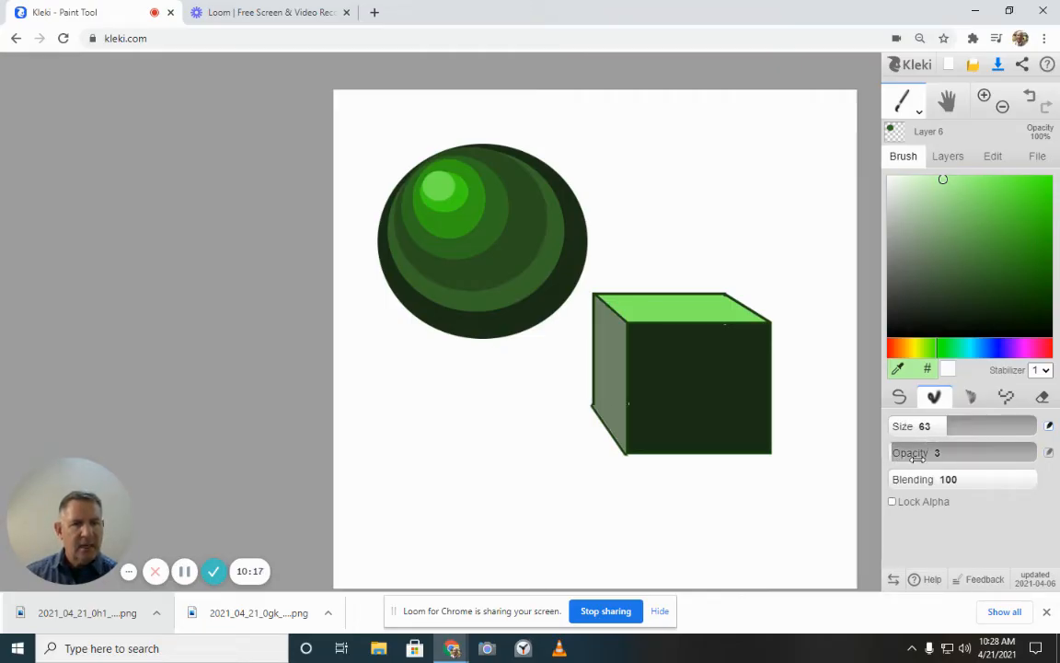
click(973, 252)
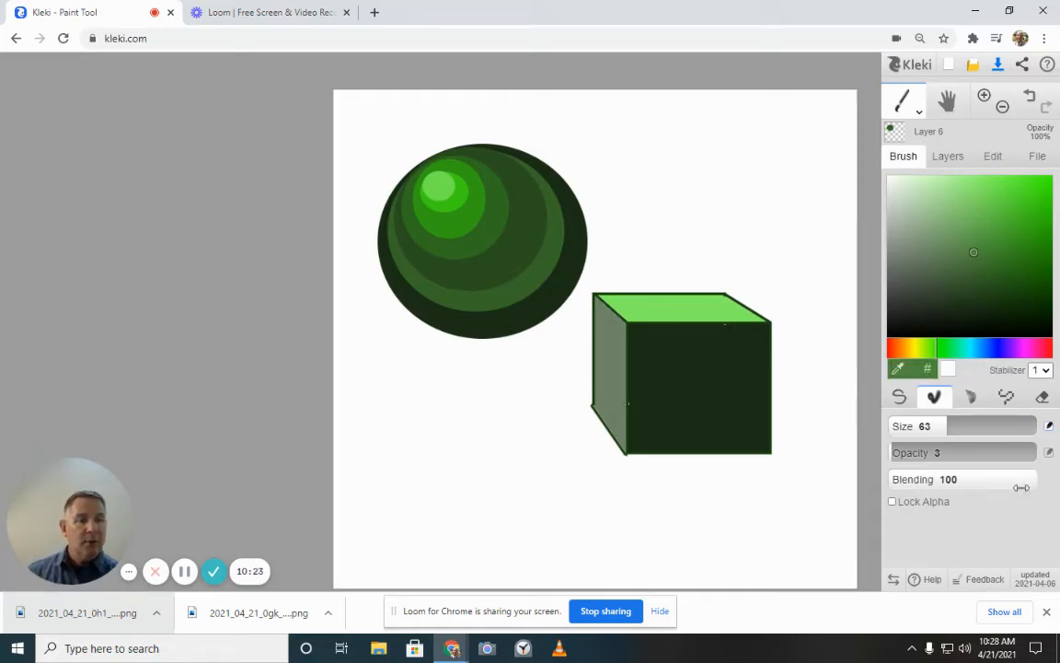
mouse_move(542, 298)
mouse_down()
mouse_move(508, 286)
mouse_move(525, 299)
mouse_move(507, 264)
mouse_move(517, 279)
mouse_move(532, 281)
mouse_move(515, 267)
mouse_move(543, 273)
mouse_move(553, 230)
mouse_move(552, 274)
mouse_move(508, 297)
mouse_move(527, 275)
mouse_move(501, 305)
mouse_move(521, 291)
mouse_move(483, 307)
mouse_move(459, 294)
mouse_move(463, 306)
mouse_move(541, 299)
mouse_move(556, 246)
mouse_move(517, 300)
mouse_move(486, 294)
mouse_move(515, 288)
mouse_move(487, 304)
mouse_move(428, 277)
mouse_up()
click(968, 274)
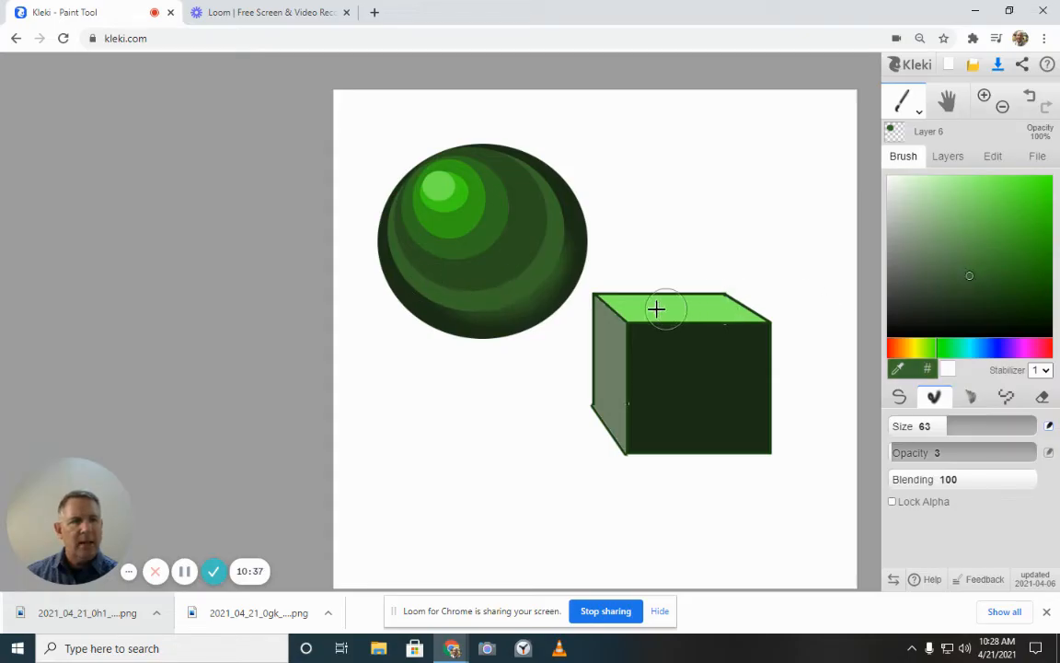
mouse_move(500, 306)
mouse_down()
mouse_move(423, 281)
mouse_move(477, 319)
mouse_move(410, 286)
mouse_move(426, 280)
mouse_move(400, 232)
mouse_move(399, 258)
mouse_move(418, 279)
mouse_move(409, 243)
mouse_move(419, 291)
mouse_move(481, 310)
mouse_move(540, 295)
mouse_up()
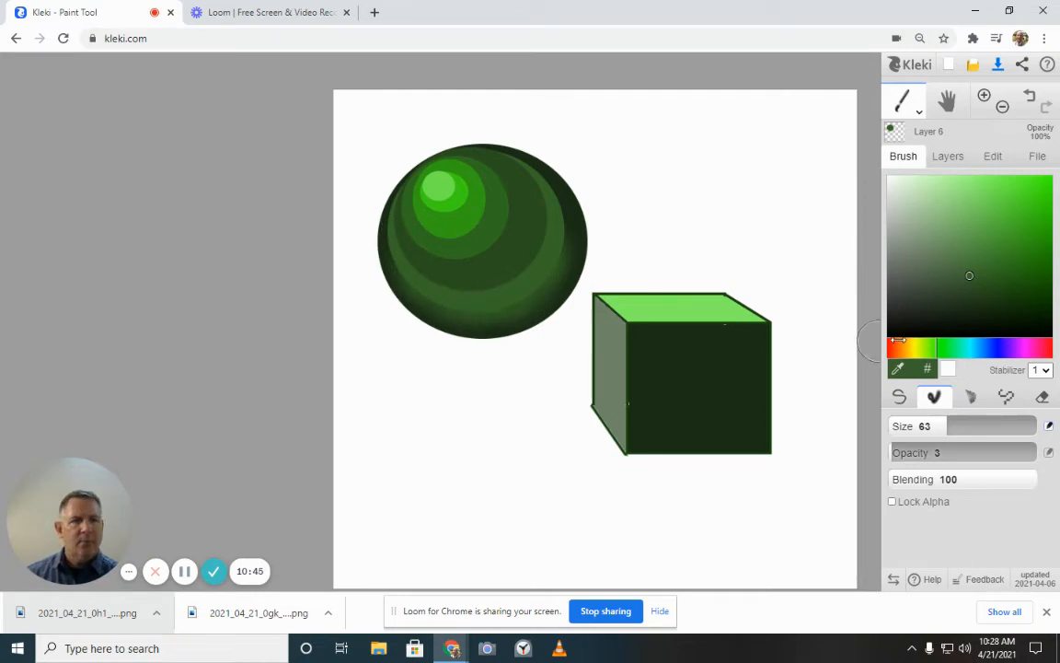
Step: Try softening the sphere's right side with the blending brush at opacity 1, and set the sketchy brush to size 20
drag(890, 452, 887, 452)
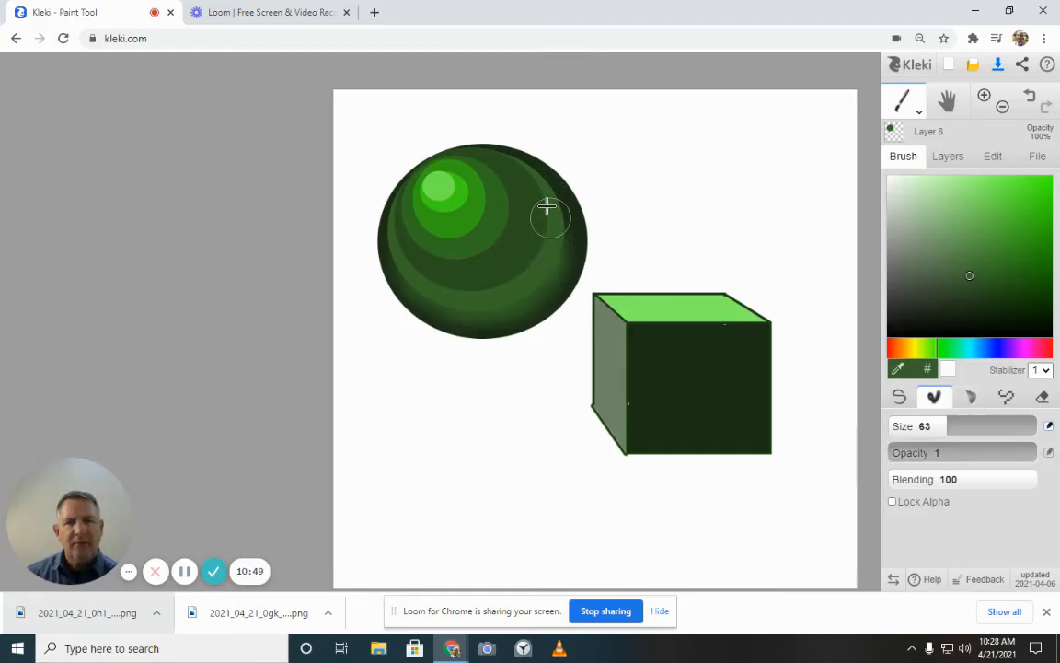
mouse_move(547, 206)
mouse_down()
mouse_move(559, 214)
mouse_move(551, 227)
mouse_move(539, 215)
mouse_move(552, 200)
mouse_move(535, 210)
mouse_move(544, 236)
mouse_move(535, 260)
mouse_move(517, 268)
mouse_up()
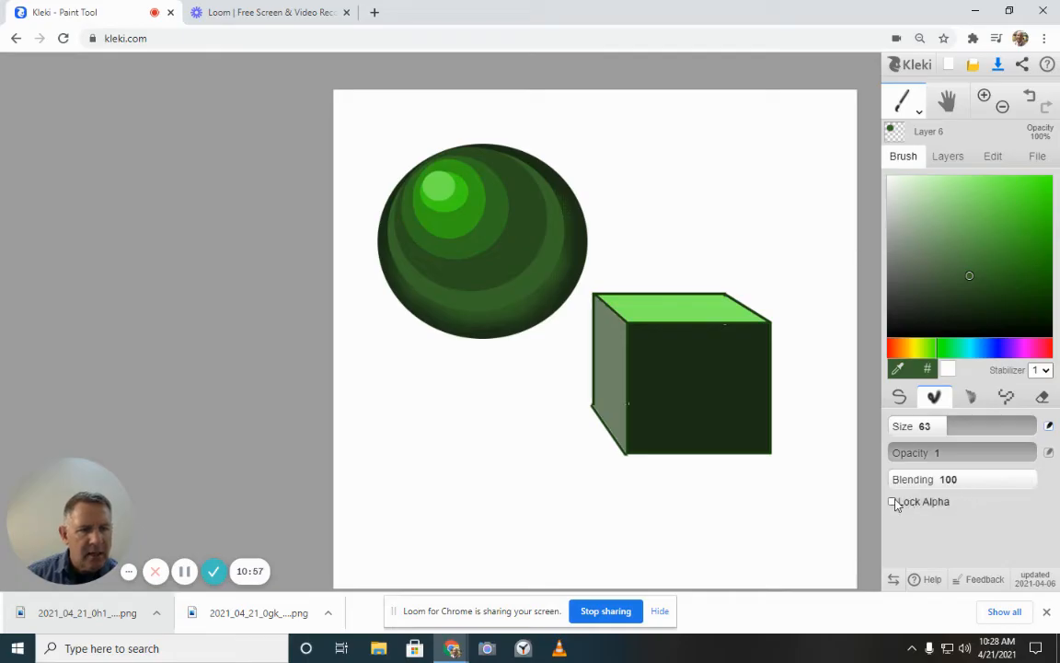
click(974, 400)
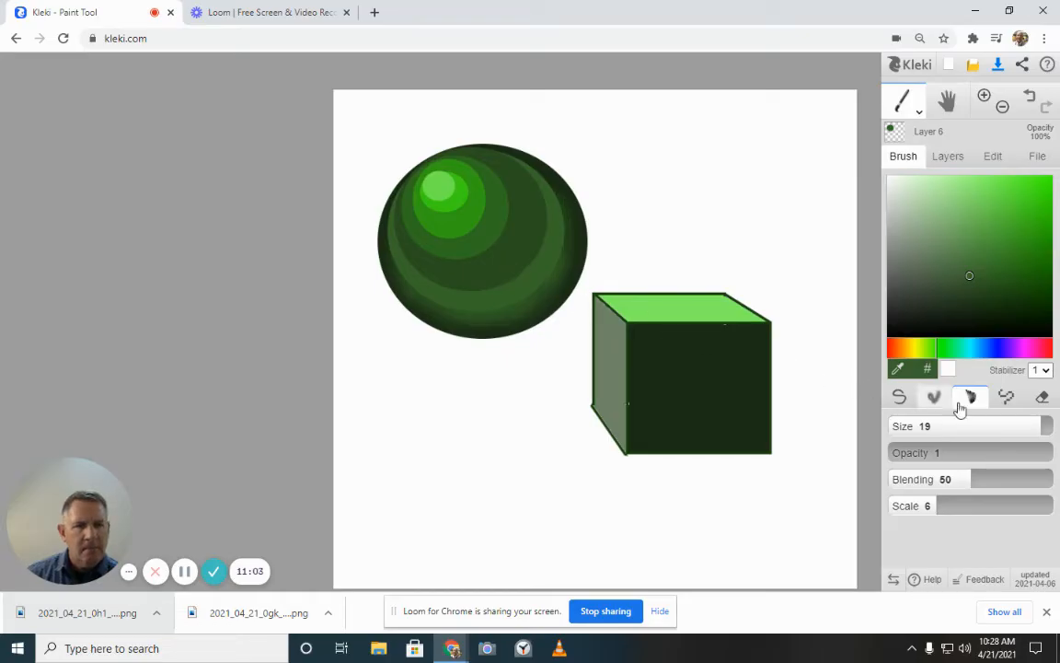
click(1038, 430)
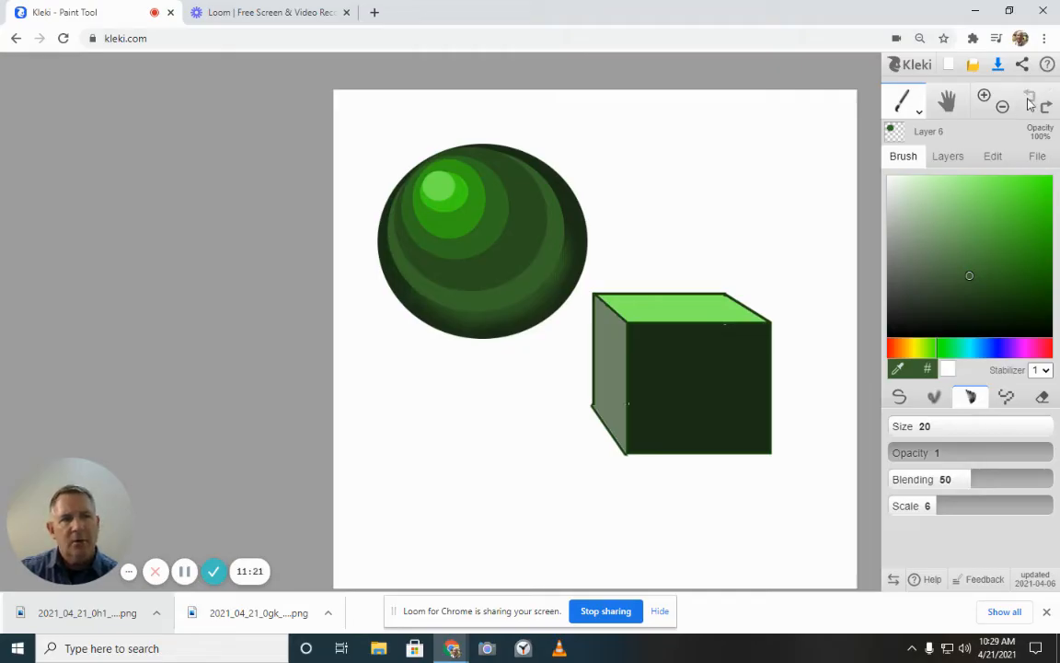
Step: Merge Layer 6 into Layer 1 using the normal mix mode
click(949, 159)
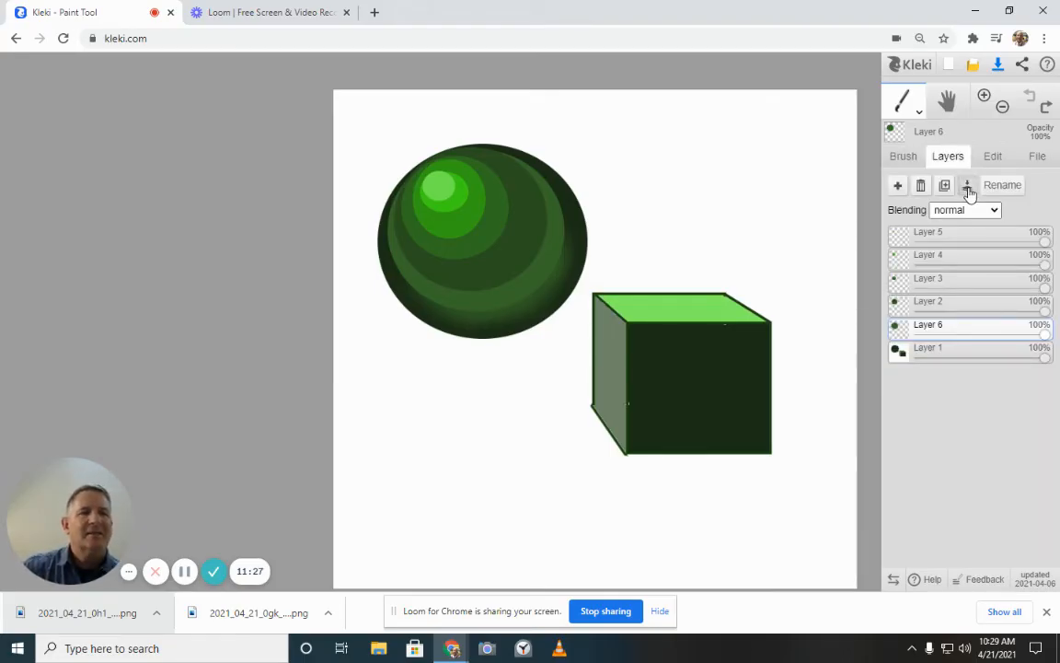
click(968, 186)
click(550, 399)
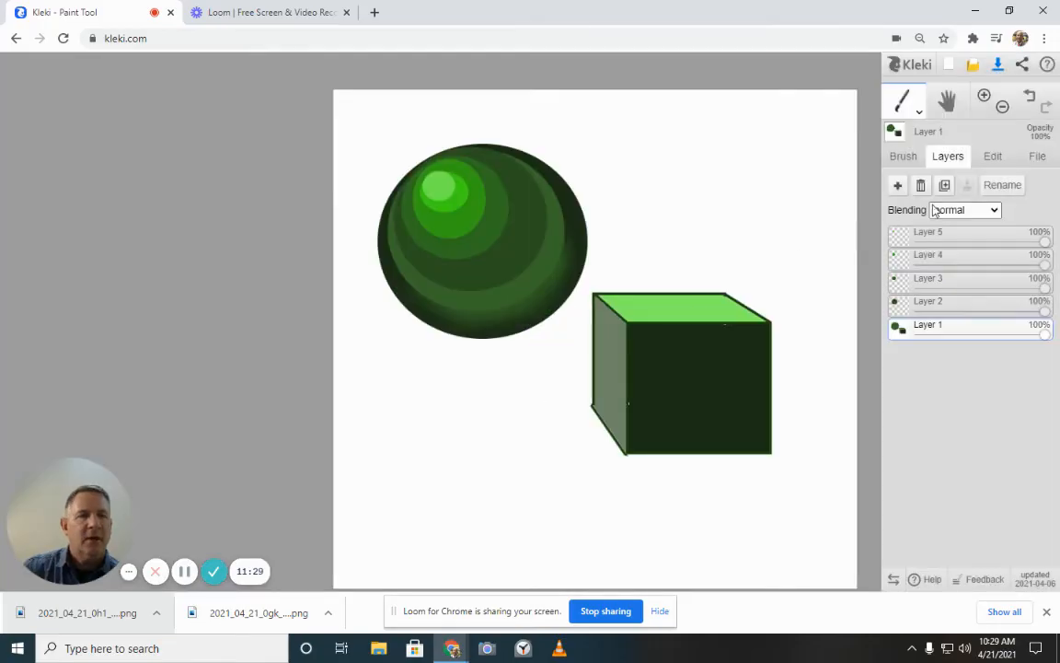
Step: Merge Layers 5, 4, 3 and 2 downward one after another into Layer 1 using the normal mix mode
click(961, 234)
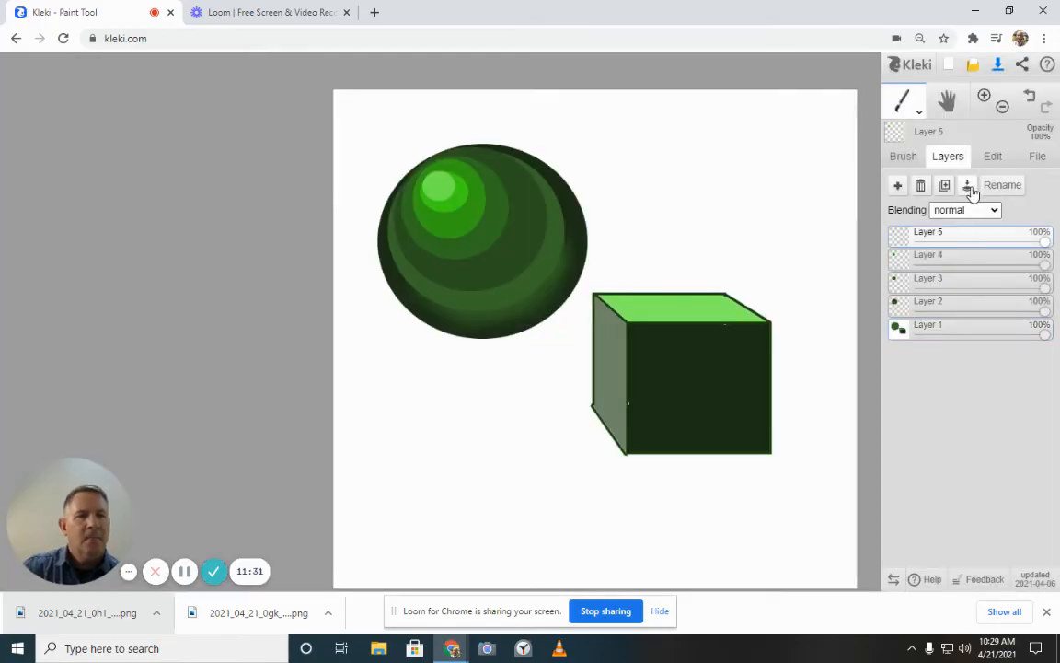
click(968, 187)
click(544, 399)
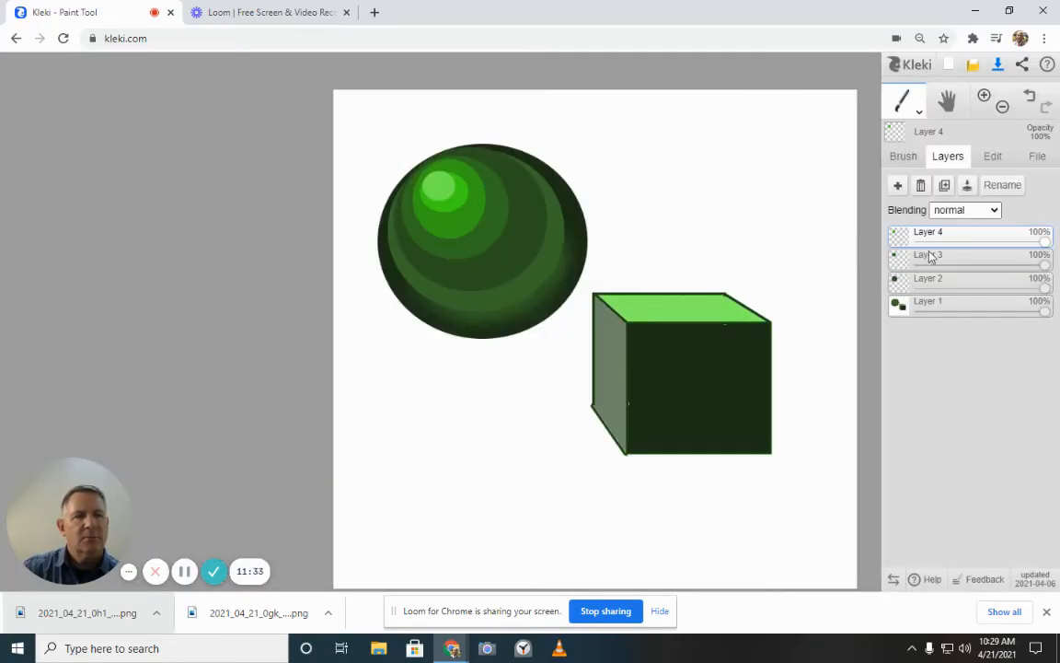
click(967, 187)
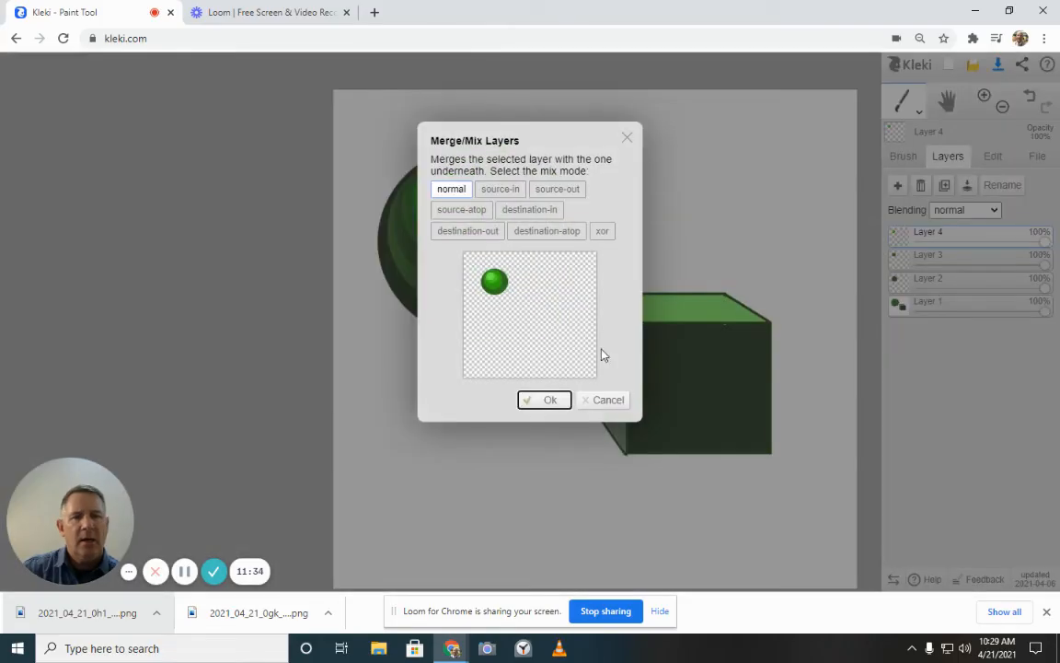
click(549, 399)
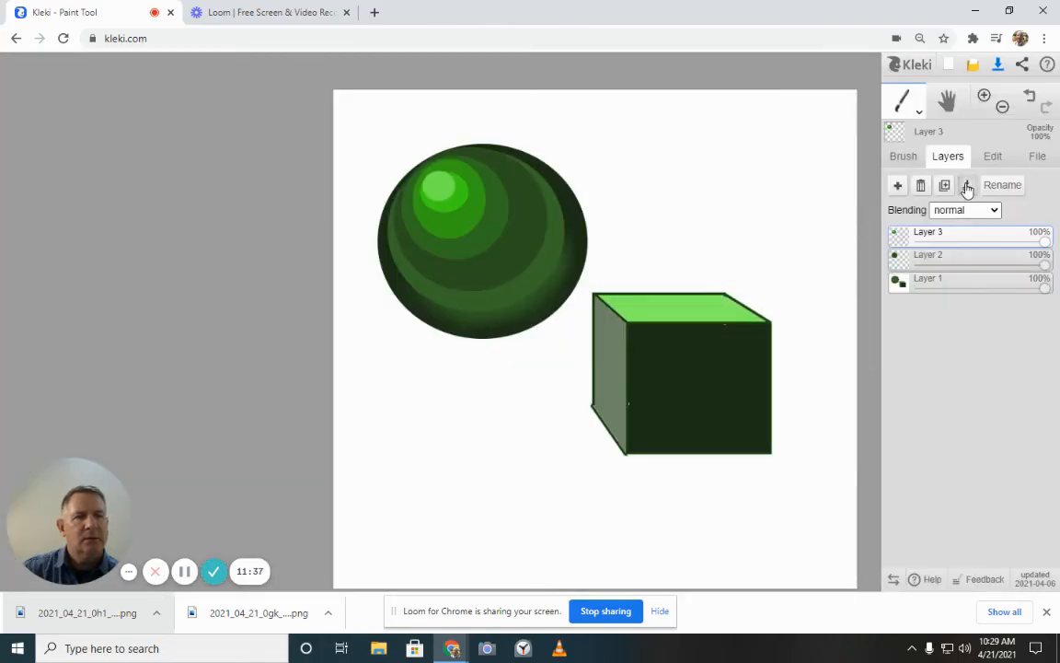
click(967, 187)
click(549, 399)
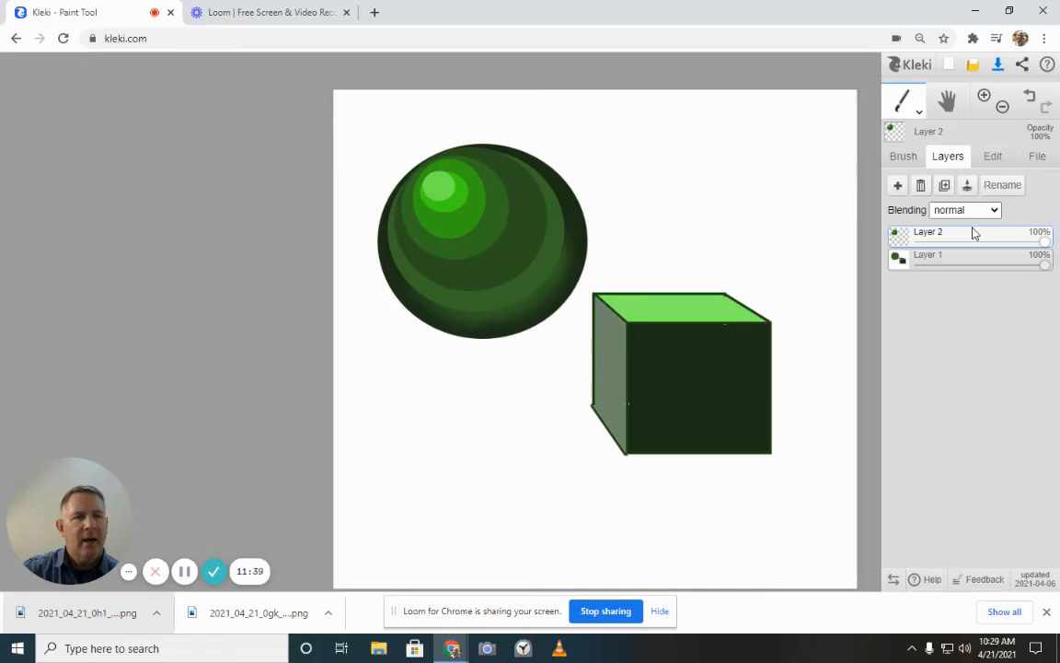
click(967, 191)
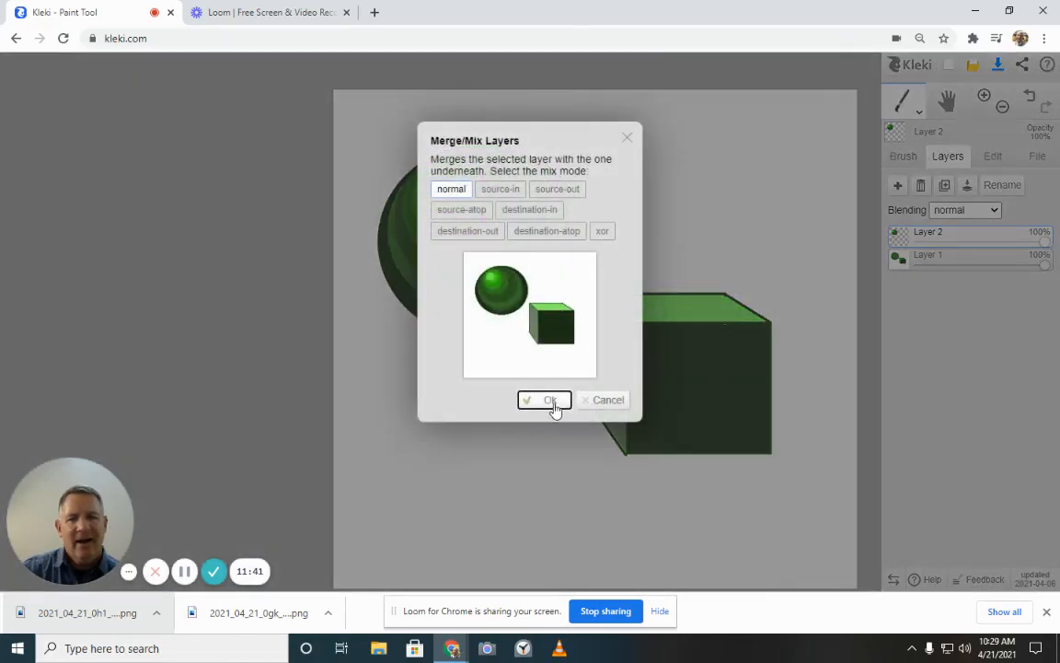
click(550, 399)
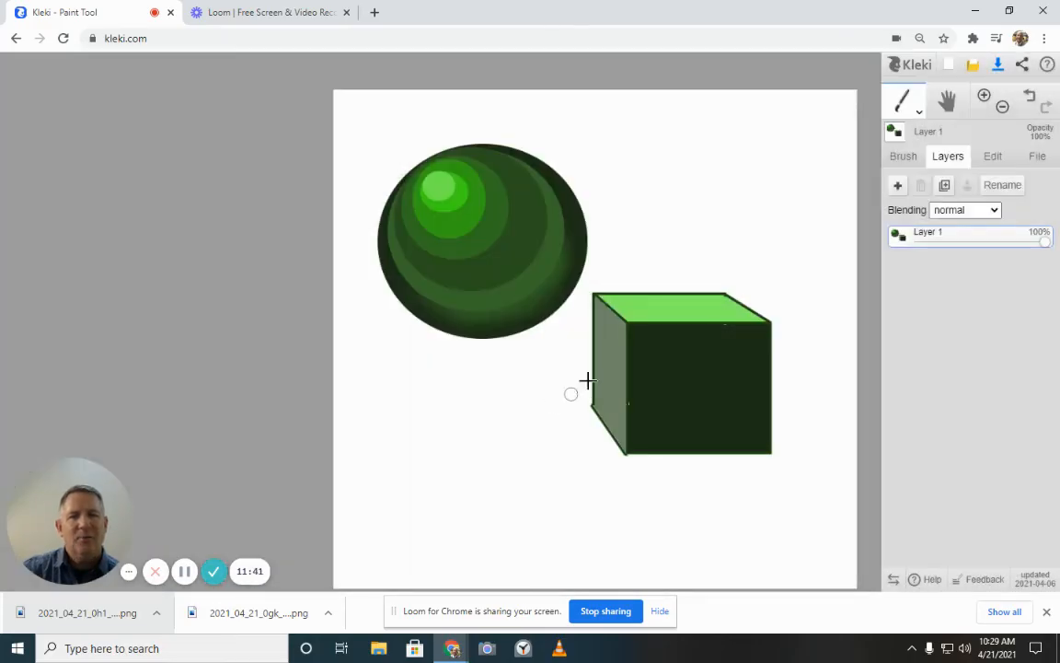
Step: Soften the boundaries between the sphere's green bands on Layer 1 with the blending brush, raising its opacity to 3
click(906, 156)
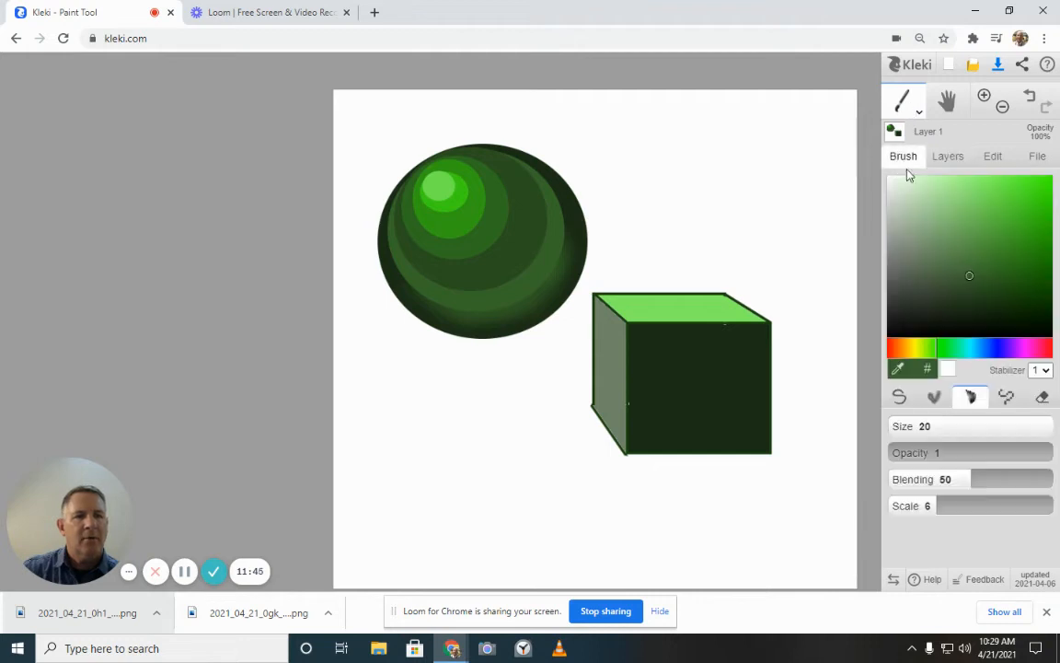
click(934, 396)
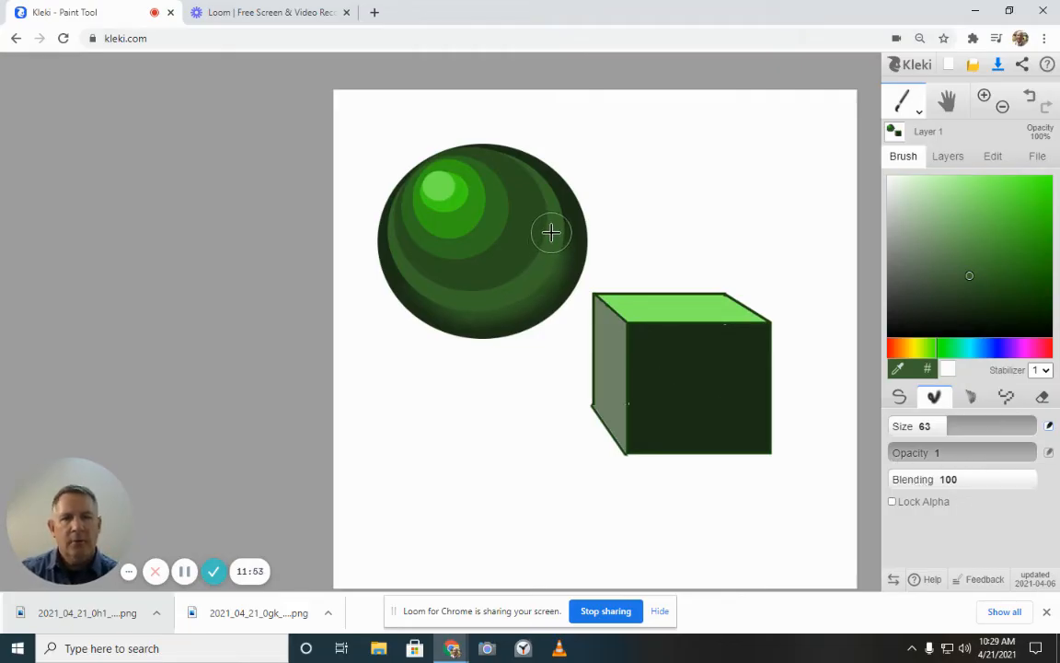
mouse_move(554, 231)
mouse_down()
mouse_move(534, 222)
mouse_move(549, 222)
mouse_move(556, 239)
mouse_move(539, 239)
mouse_move(542, 212)
mouse_move(564, 232)
mouse_move(551, 281)
mouse_up()
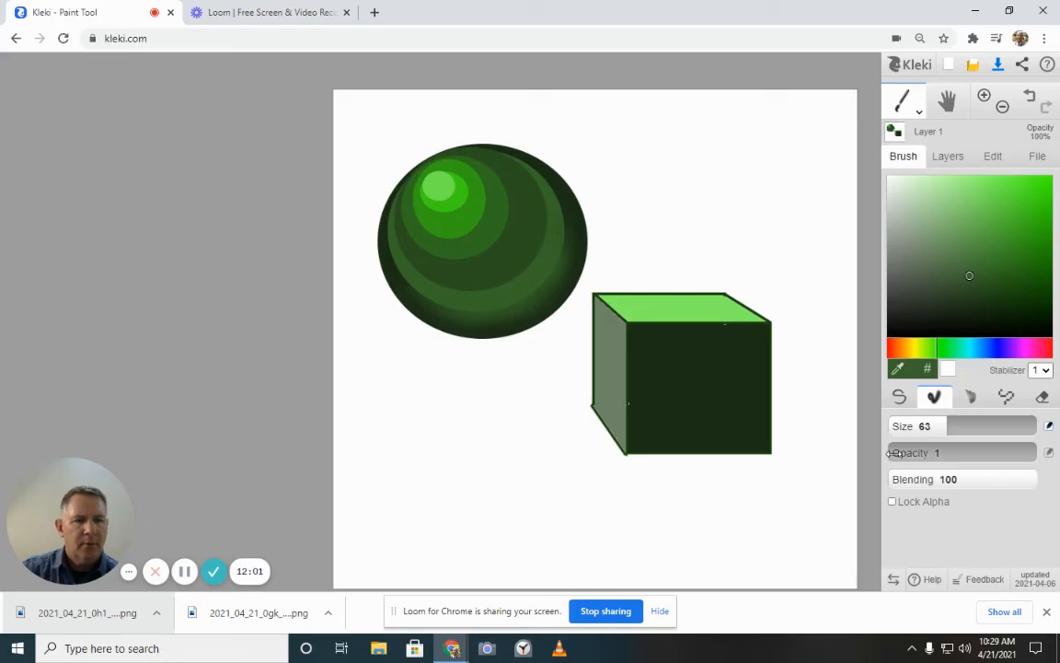
drag(893, 452, 897, 452)
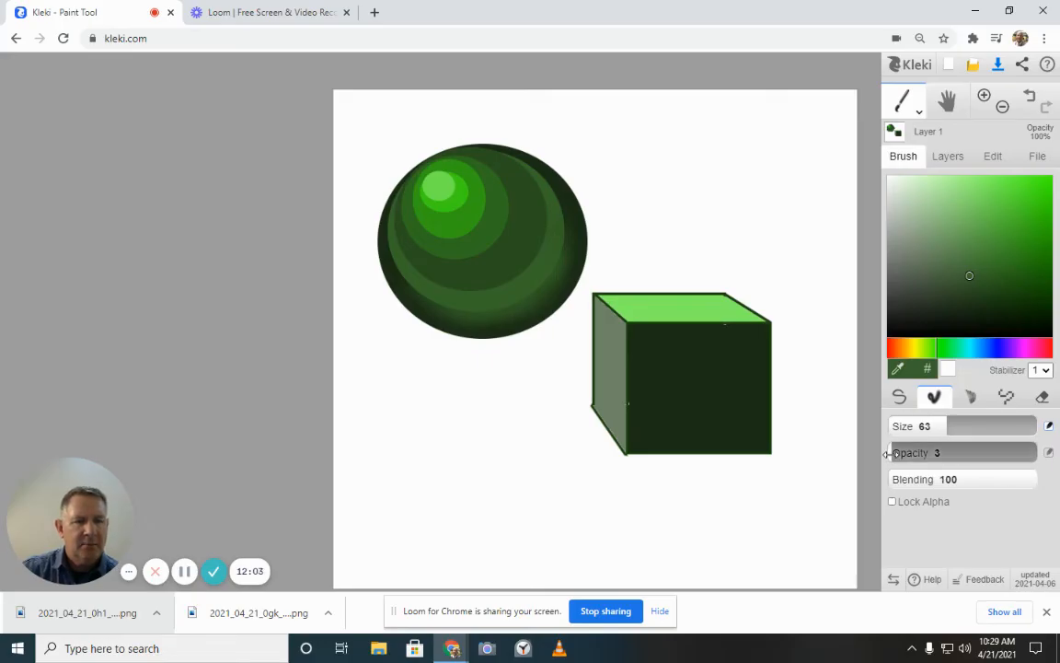
mouse_move(543, 237)
mouse_down()
mouse_move(544, 217)
mouse_move(546, 200)
mouse_move(528, 192)
mouse_move(541, 193)
mouse_move(523, 185)
mouse_move(534, 188)
mouse_move(497, 175)
mouse_move(553, 222)
mouse_move(544, 211)
mouse_move(560, 270)
mouse_move(549, 256)
mouse_move(531, 291)
mouse_move(509, 286)
mouse_move(492, 301)
mouse_move(433, 298)
mouse_move(404, 277)
mouse_move(401, 263)
mouse_move(432, 291)
mouse_move(412, 253)
mouse_move(410, 273)
mouse_move(435, 288)
mouse_move(401, 236)
mouse_move(414, 264)
mouse_move(403, 273)
mouse_move(407, 244)
mouse_move(404, 265)
mouse_move(436, 280)
mouse_move(424, 268)
mouse_move(433, 278)
mouse_move(413, 275)
mouse_move(426, 263)
mouse_move(421, 290)
mouse_move(423, 275)
mouse_move(442, 296)
mouse_move(457, 275)
mouse_move(478, 309)
mouse_move(497, 304)
mouse_move(489, 313)
mouse_move(496, 291)
mouse_move(514, 302)
mouse_move(507, 264)
mouse_move(522, 251)
mouse_move(535, 261)
mouse_move(535, 237)
mouse_move(544, 244)
mouse_move(533, 257)
mouse_move(534, 211)
mouse_move(552, 217)
mouse_move(530, 190)
mouse_move(502, 194)
mouse_move(509, 238)
mouse_move(492, 227)
mouse_move(463, 265)
mouse_move(428, 241)
mouse_move(483, 246)
mouse_move(499, 215)
mouse_move(499, 234)
mouse_move(526, 229)
mouse_move(506, 258)
mouse_move(490, 186)
mouse_up()
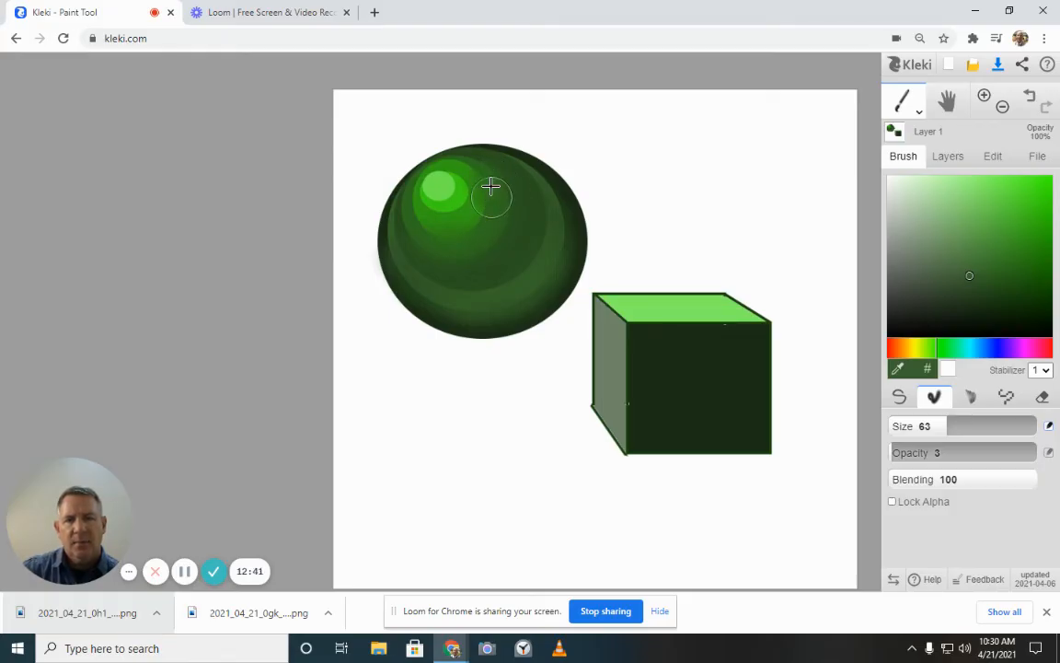
mouse_move(497, 251)
mouse_down()
mouse_move(461, 268)
mouse_move(419, 229)
mouse_move(414, 260)
mouse_move(427, 253)
mouse_move(412, 248)
mouse_move(405, 221)
mouse_move(428, 258)
mouse_move(471, 254)
mouse_move(502, 296)
mouse_move(554, 283)
mouse_move(547, 264)
mouse_move(515, 291)
mouse_up()
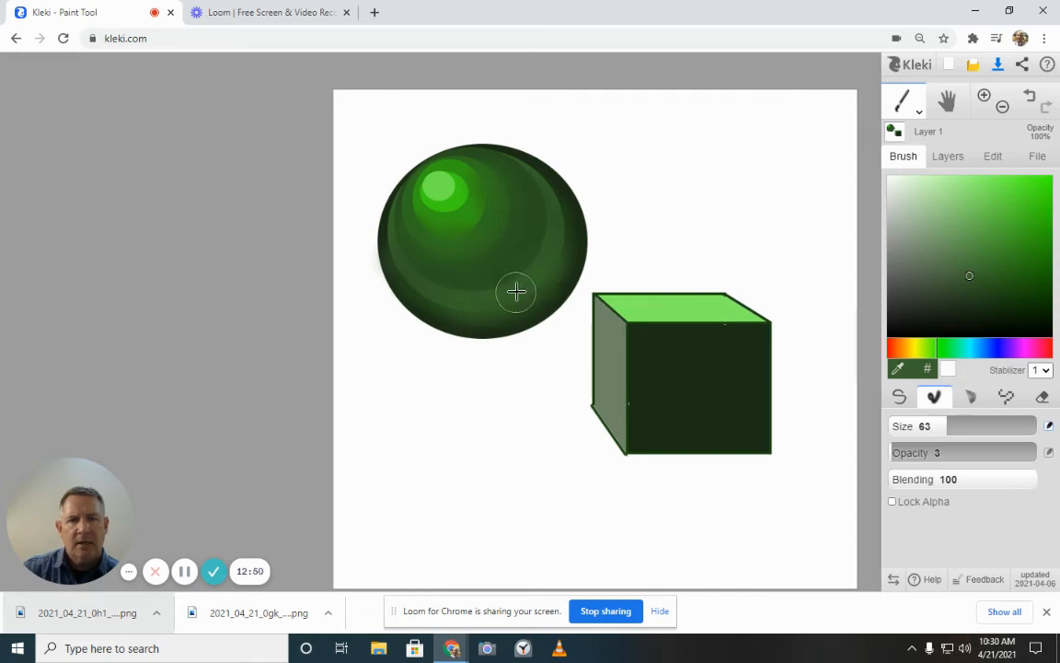
Step: Blend the green bands on the sphere's lower right and lower left with a darker green at brush opacity 14
click(959, 309)
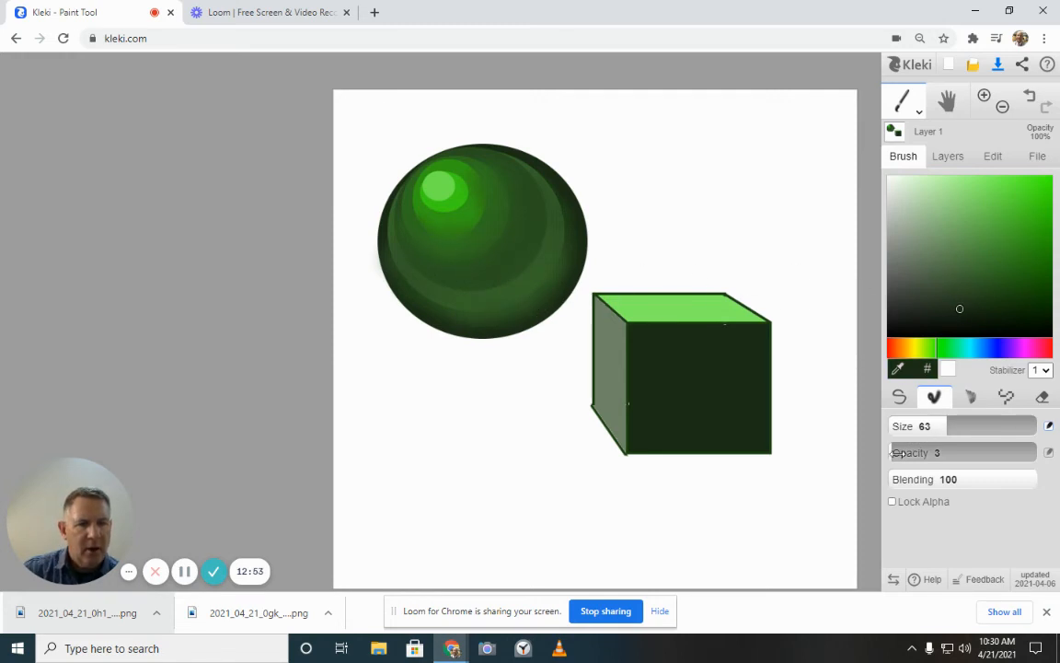
drag(896, 453, 908, 453)
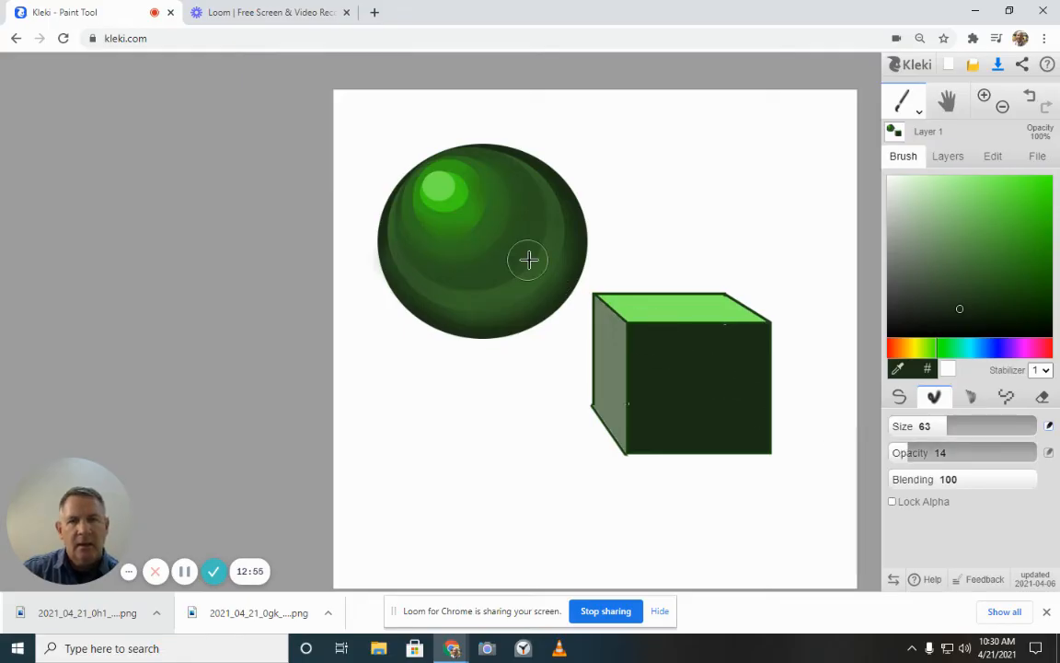
drag(552, 262, 494, 298)
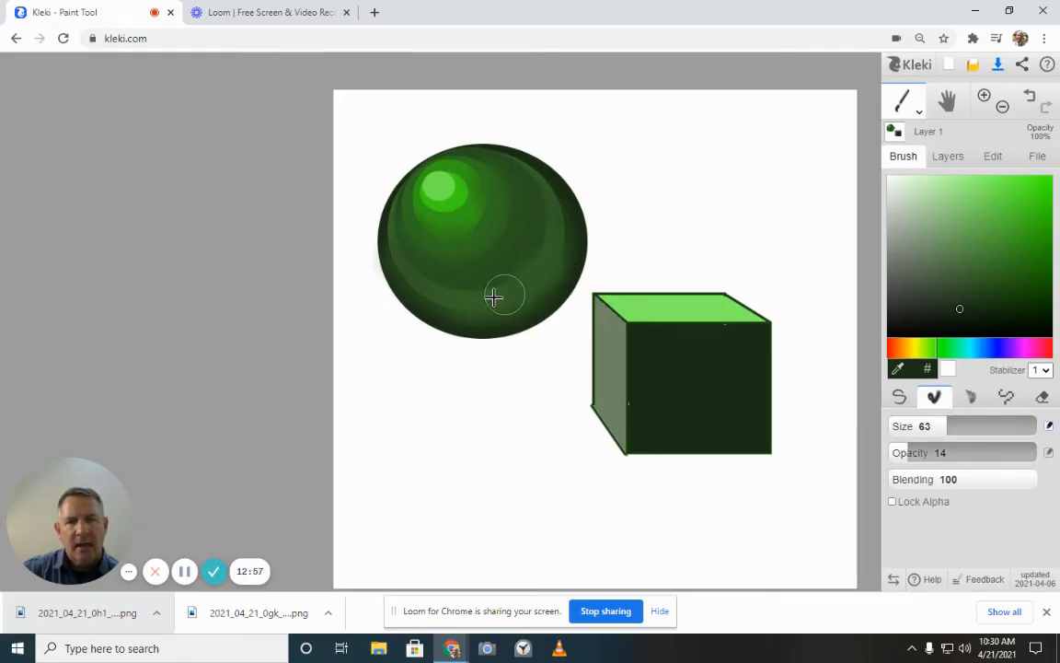
click(981, 319)
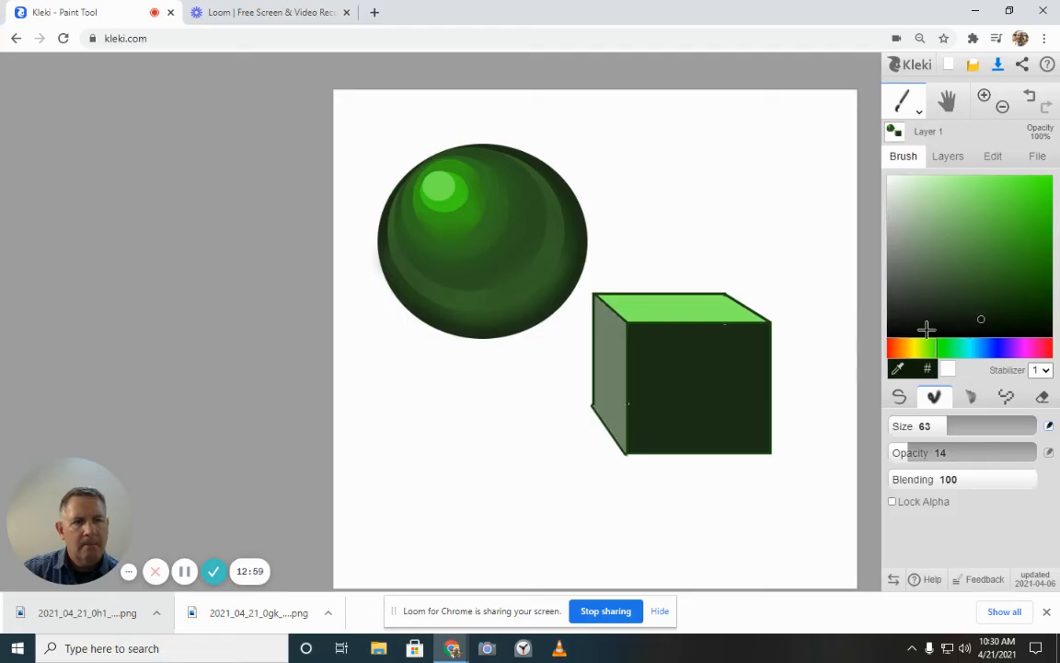
mouse_move(520, 281)
mouse_down()
mouse_move(490, 305)
mouse_move(467, 303)
mouse_move(522, 304)
mouse_move(526, 293)
mouse_move(452, 305)
mouse_move(427, 293)
mouse_move(503, 315)
mouse_move(542, 287)
mouse_move(562, 221)
mouse_move(543, 190)
mouse_move(556, 229)
mouse_move(547, 276)
mouse_move(531, 282)
mouse_move(546, 260)
mouse_move(548, 201)
mouse_move(541, 259)
mouse_move(498, 287)
mouse_move(424, 282)
mouse_move(397, 247)
mouse_up()
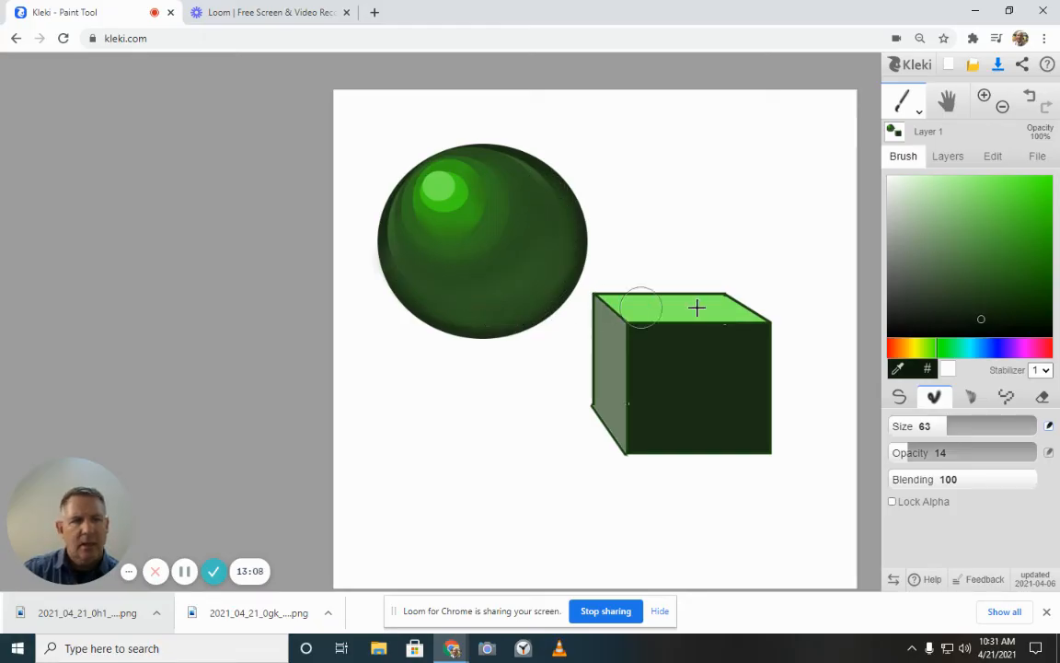
Step: Even out the sphere's outer and lower bands with the blending brush at opacity 33, using a near-black green
click(1022, 326)
drag(905, 452, 938, 452)
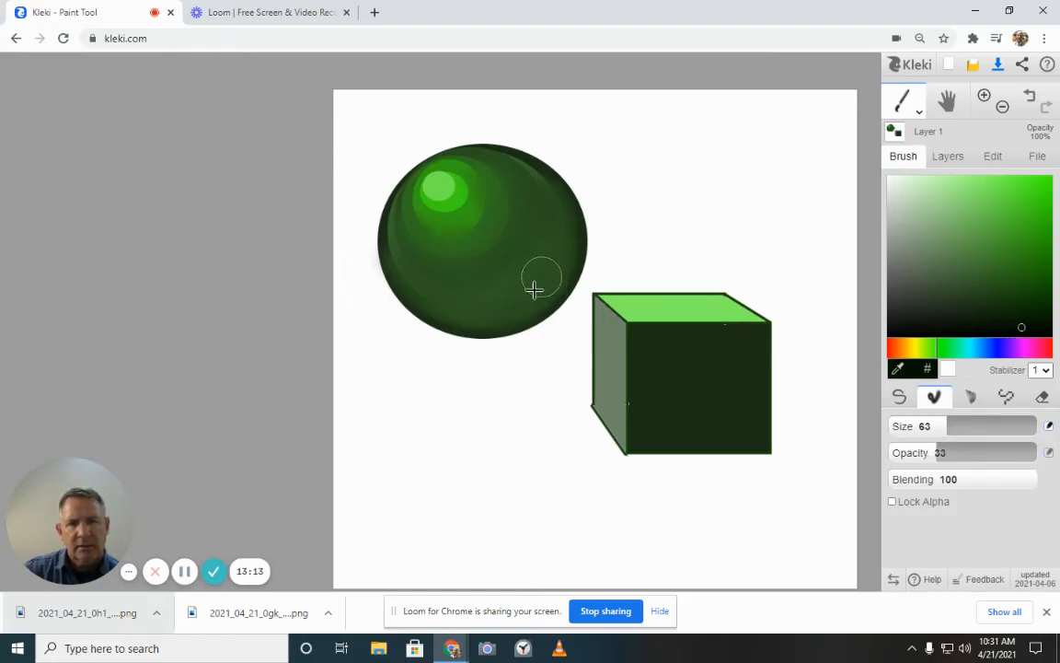
click(1044, 329)
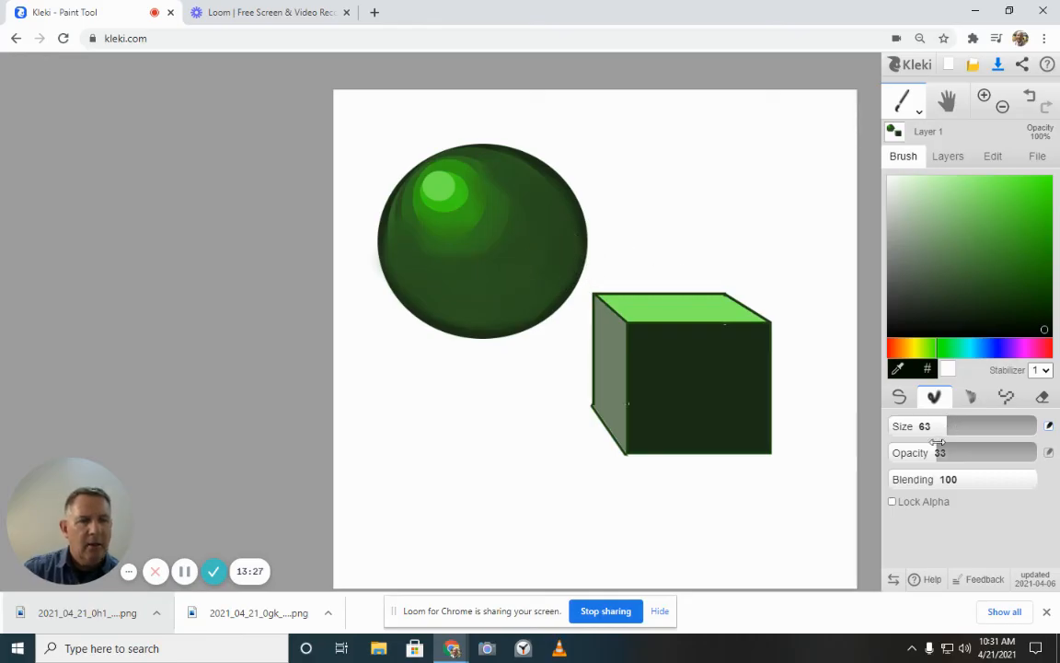
Step: Soften the bright rings and the highlight on the sphere with the blending brush at opacity 12, reducing its size to 36
drag(935, 451, 916, 453)
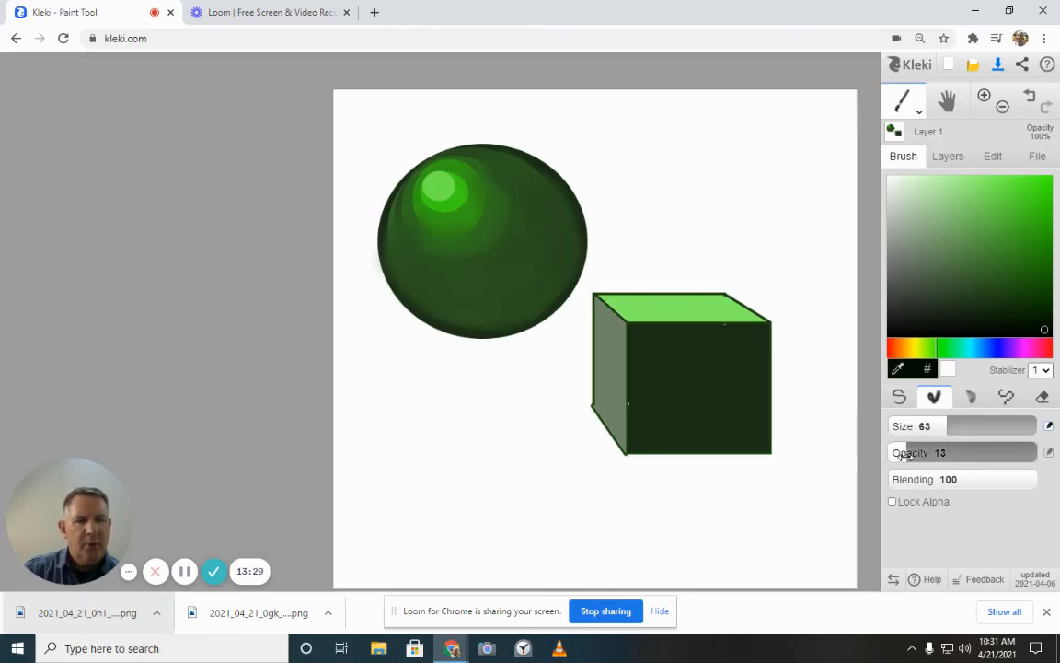
mouse_move(502, 232)
mouse_down()
mouse_move(474, 251)
mouse_move(409, 230)
mouse_move(496, 212)
mouse_move(494, 180)
mouse_move(479, 177)
mouse_move(472, 224)
mouse_move(434, 218)
mouse_move(423, 203)
mouse_move(472, 207)
mouse_move(456, 196)
mouse_move(449, 223)
mouse_move(410, 202)
mouse_move(405, 235)
mouse_move(439, 258)
mouse_move(443, 242)
mouse_move(422, 221)
mouse_move(475, 216)
mouse_move(489, 189)
mouse_move(461, 171)
mouse_up()
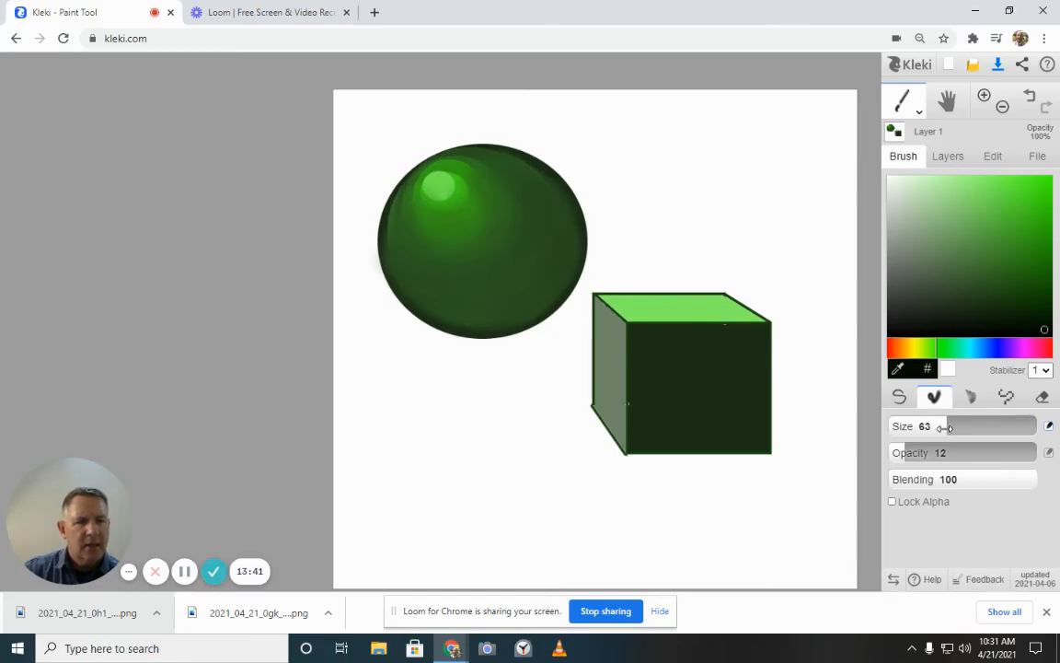
drag(943, 427, 932, 427)
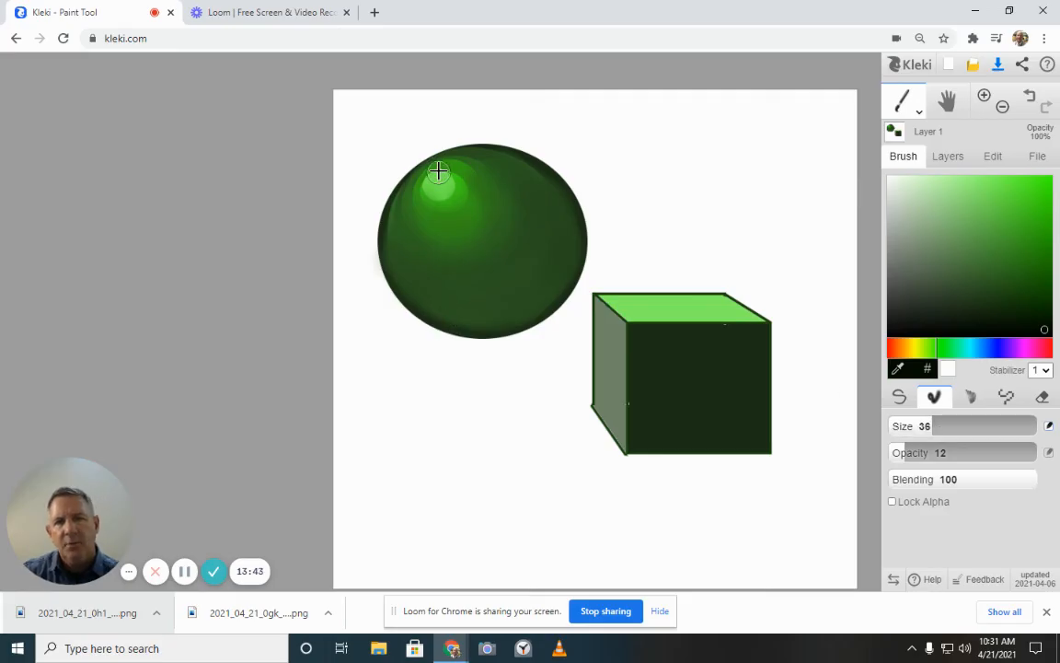
mouse_move(438, 171)
mouse_down()
mouse_move(485, 164)
mouse_move(463, 168)
mouse_move(483, 166)
mouse_move(504, 182)
mouse_move(474, 169)
mouse_move(503, 195)
mouse_move(430, 171)
mouse_move(405, 207)
mouse_move(411, 221)
mouse_move(412, 200)
mouse_move(428, 190)
mouse_move(421, 200)
mouse_move(440, 226)
mouse_move(422, 199)
mouse_move(454, 222)
mouse_move(466, 210)
mouse_move(451, 199)
mouse_move(471, 207)
mouse_move(441, 199)
mouse_move(469, 204)
mouse_move(457, 196)
mouse_move(474, 180)
mouse_move(455, 183)
mouse_move(469, 164)
mouse_move(448, 181)
mouse_move(450, 168)
mouse_move(443, 177)
mouse_move(430, 170)
mouse_move(416, 199)
mouse_move(424, 192)
mouse_move(420, 217)
mouse_move(453, 308)
mouse_move(477, 319)
mouse_move(506, 317)
mouse_up()
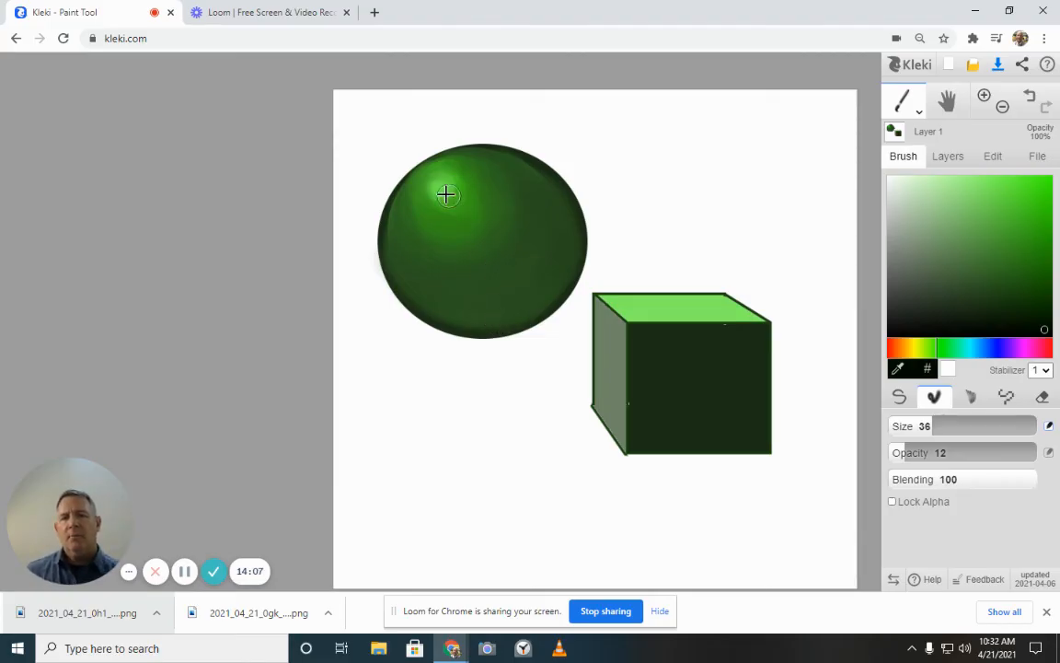
drag(464, 228, 431, 195)
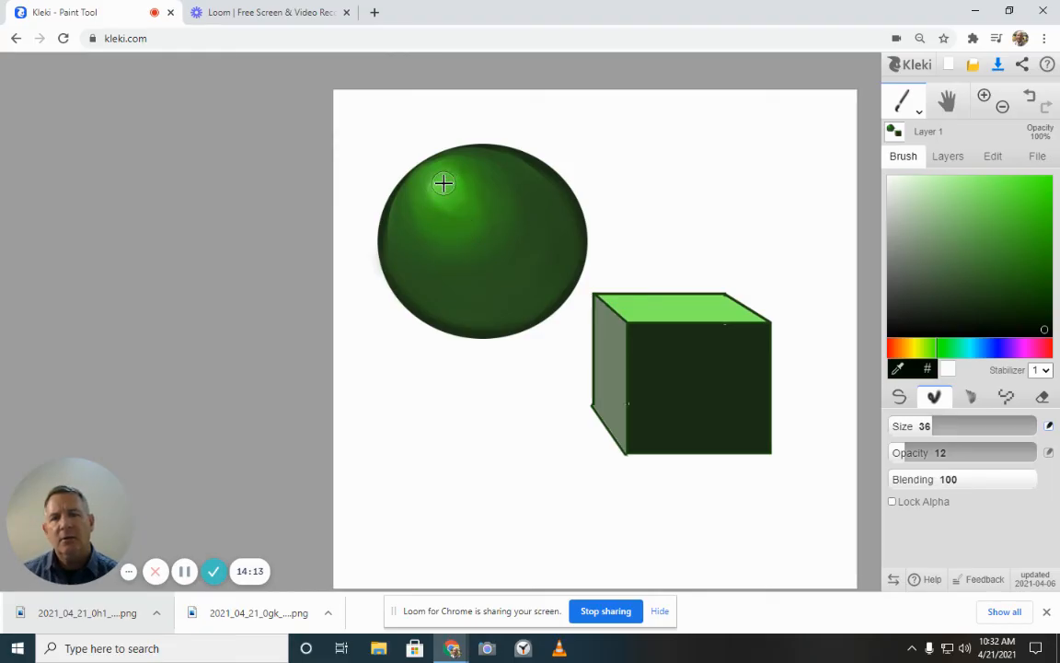
mouse_move(430, 195)
mouse_down()
mouse_move(425, 223)
mouse_move(428, 197)
mouse_move(431, 210)
mouse_up()
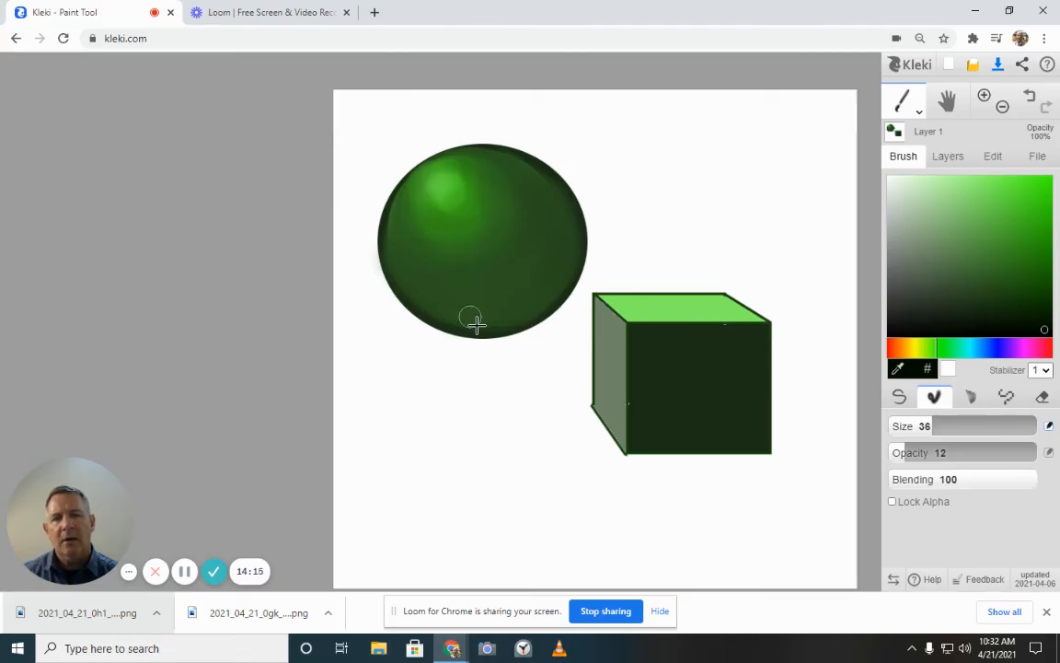
Step: Smooth the remaining shading along the sphere's bottom and right edge with the blending brush
drag(487, 315, 447, 183)
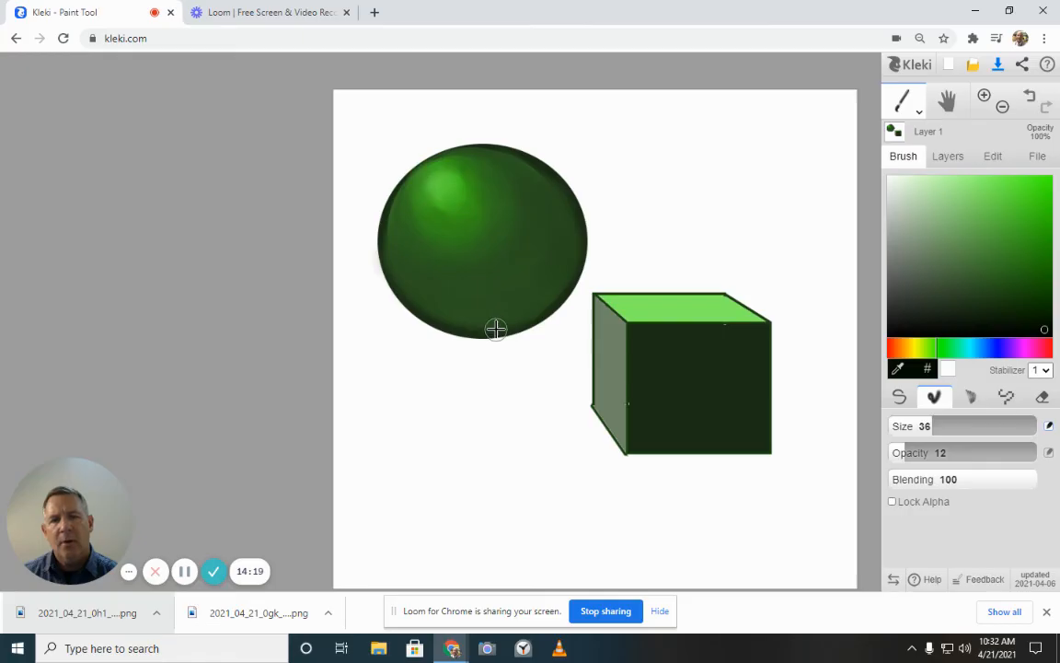
drag(497, 328, 448, 208)
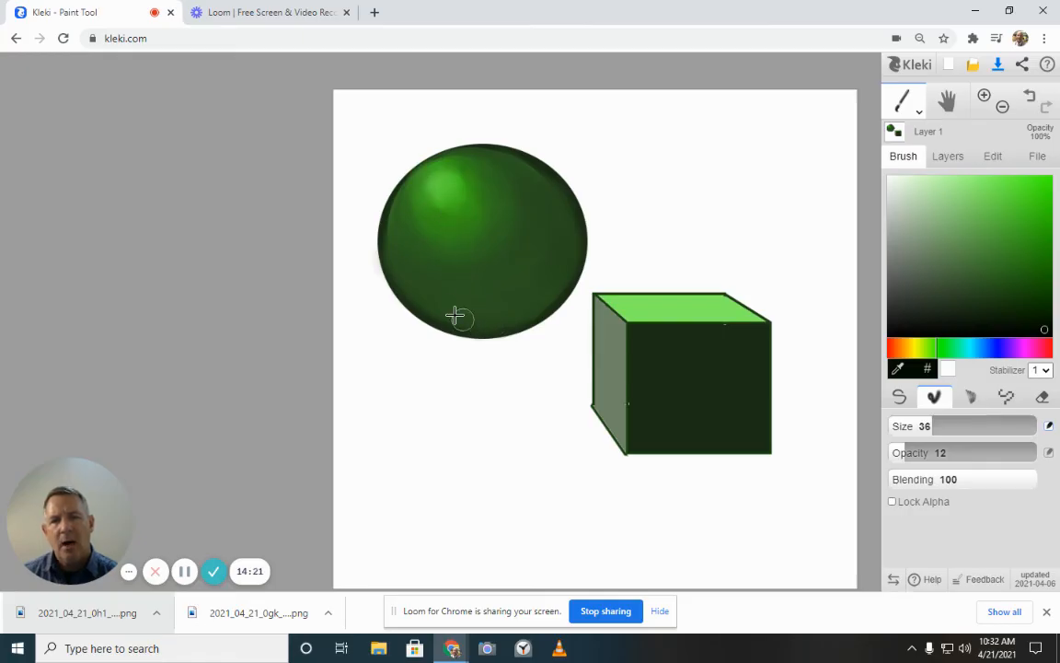
mouse_move(473, 321)
mouse_down()
mouse_move(526, 310)
mouse_move(458, 319)
mouse_move(428, 304)
mouse_move(457, 321)
mouse_move(493, 319)
mouse_move(555, 263)
mouse_up()
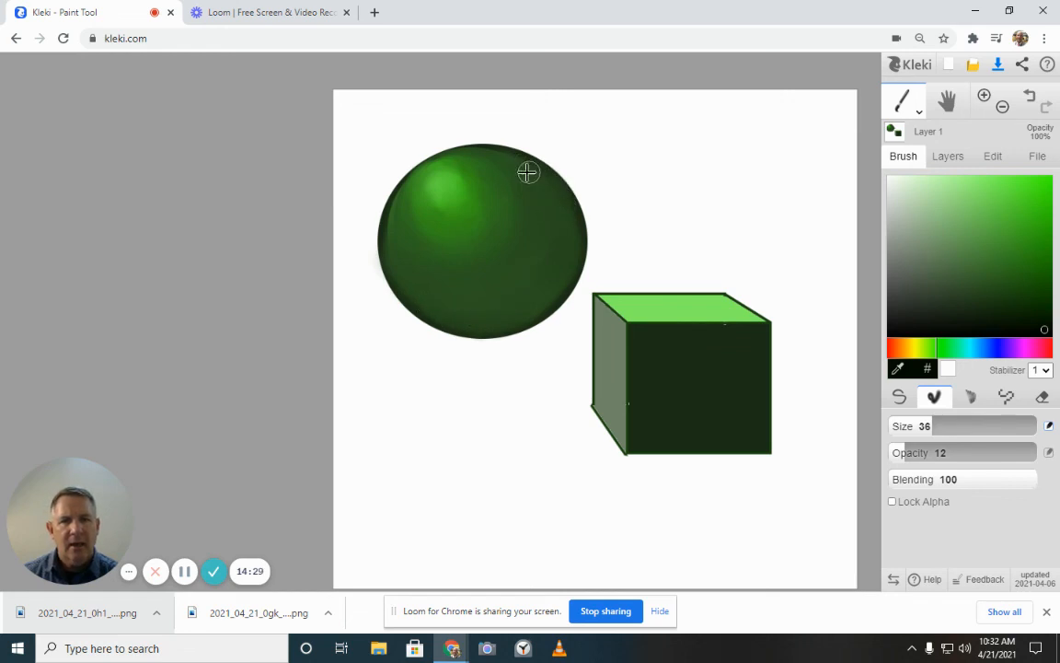
mouse_move(552, 196)
mouse_down()
mouse_move(569, 223)
mouse_move(568, 271)
mouse_move(519, 312)
mouse_up()
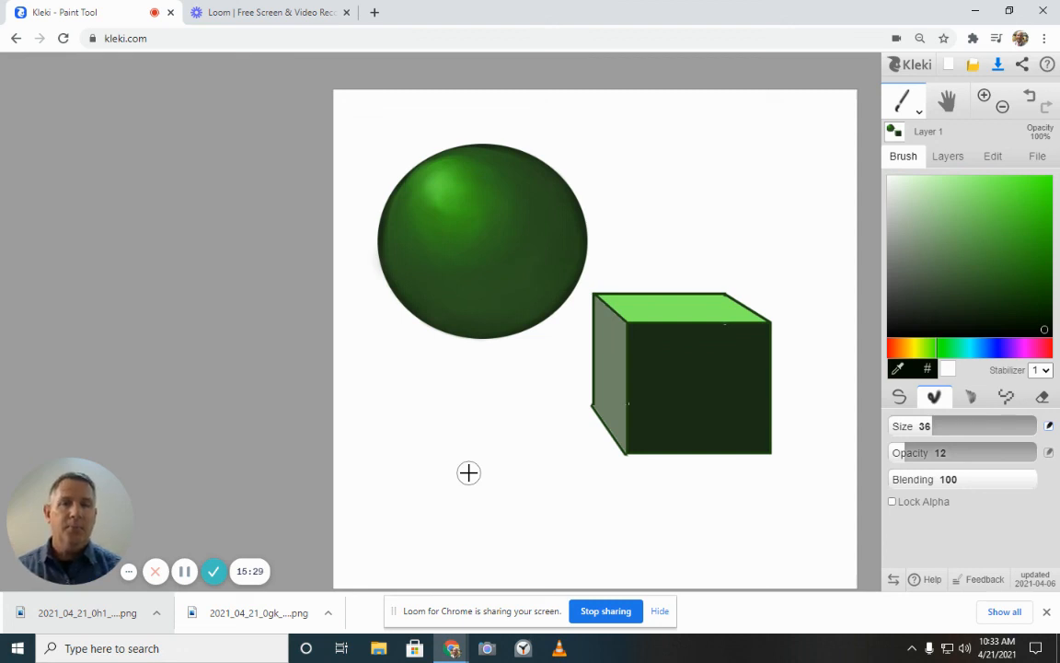
Step: Add the artist's name as black text in the empty area above the cube, and download the drawing as a PNG
click(920, 108)
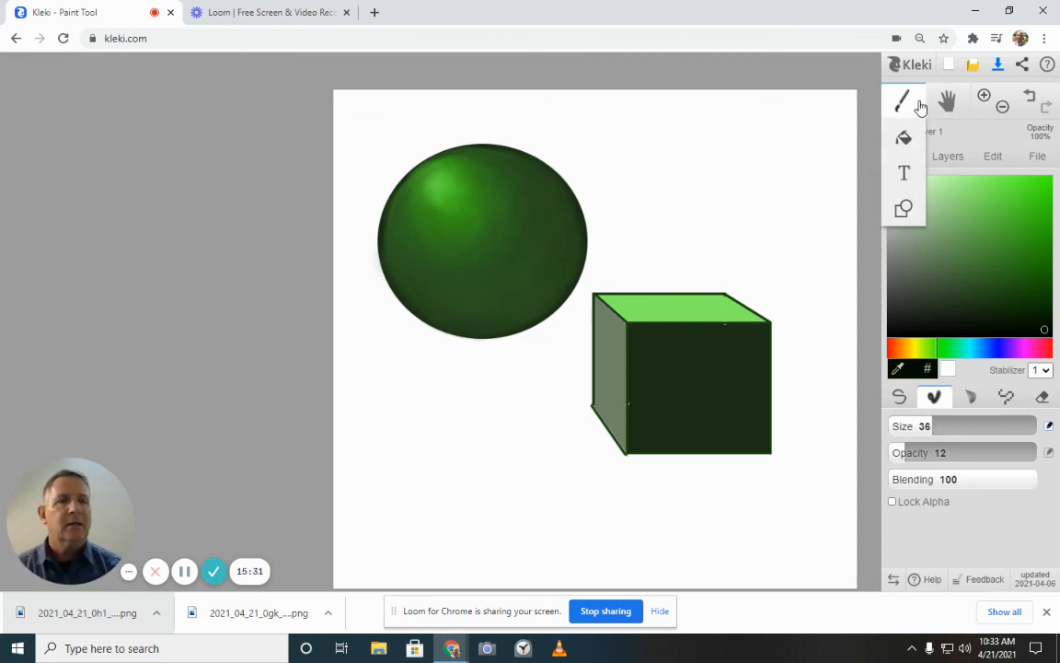
click(903, 175)
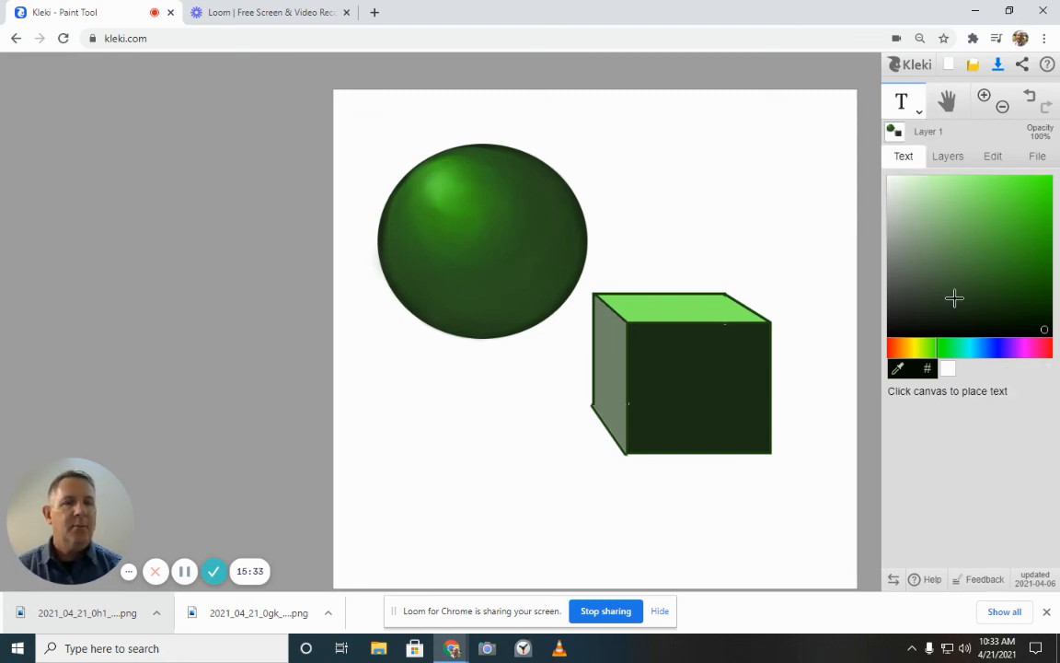
click(687, 163)
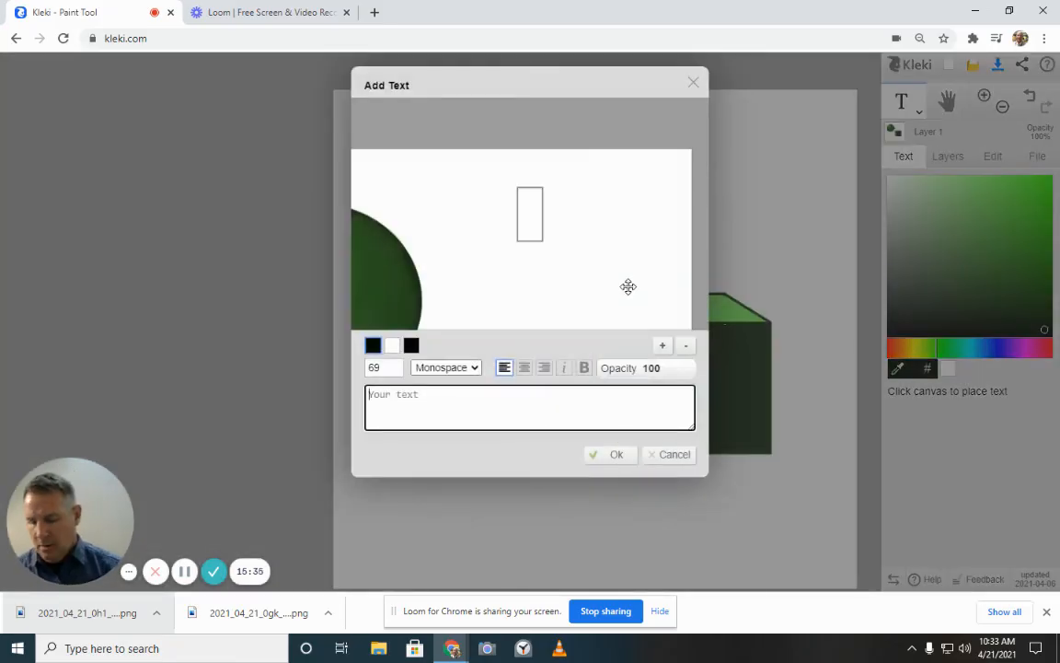
text(huff)
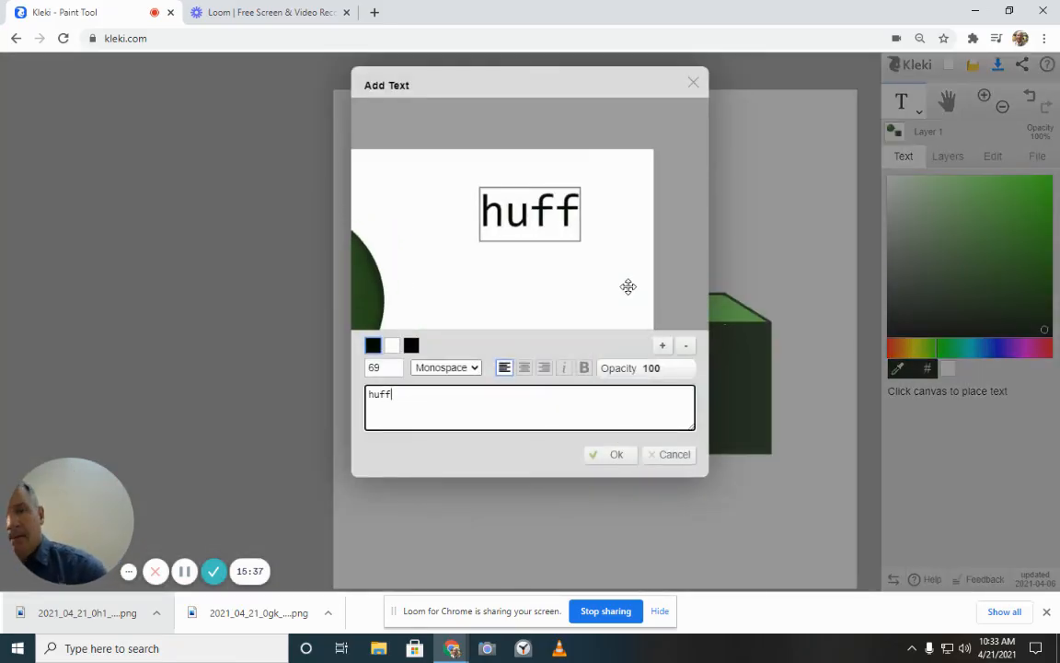
click(617, 455)
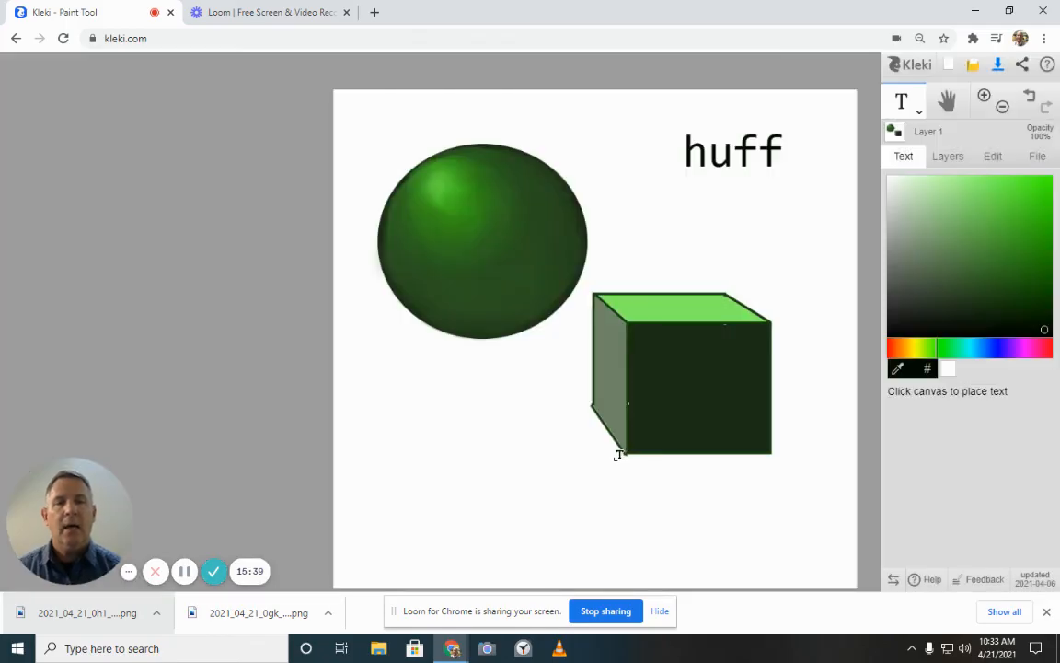
click(1001, 67)
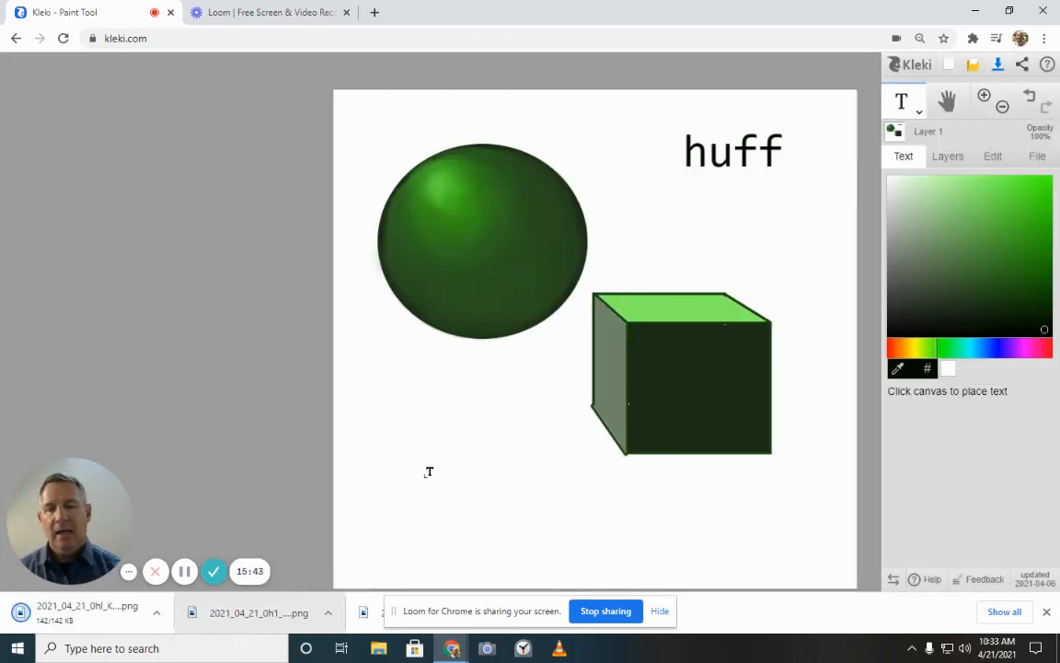